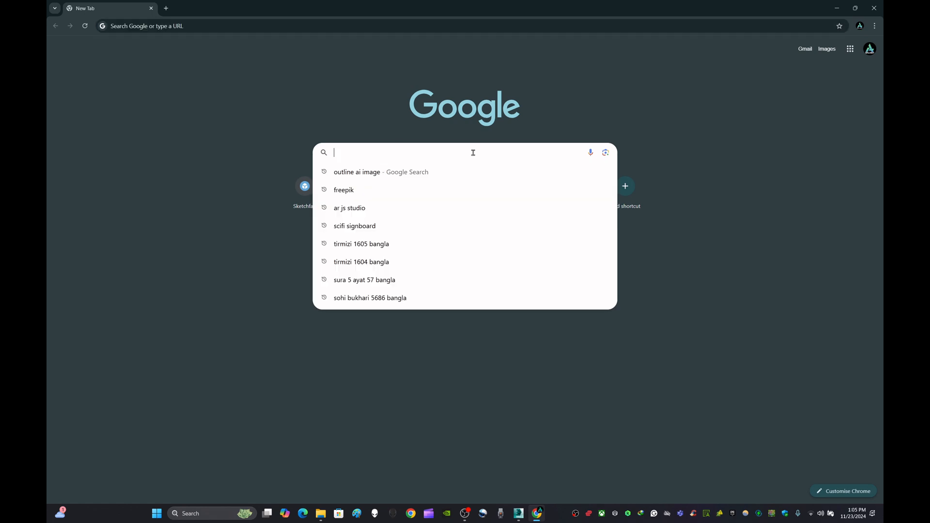
# Search the web for "scifi font" and open dafont.com's Techno > Sci-fi font listing.
pyautogui.write('scifi font')
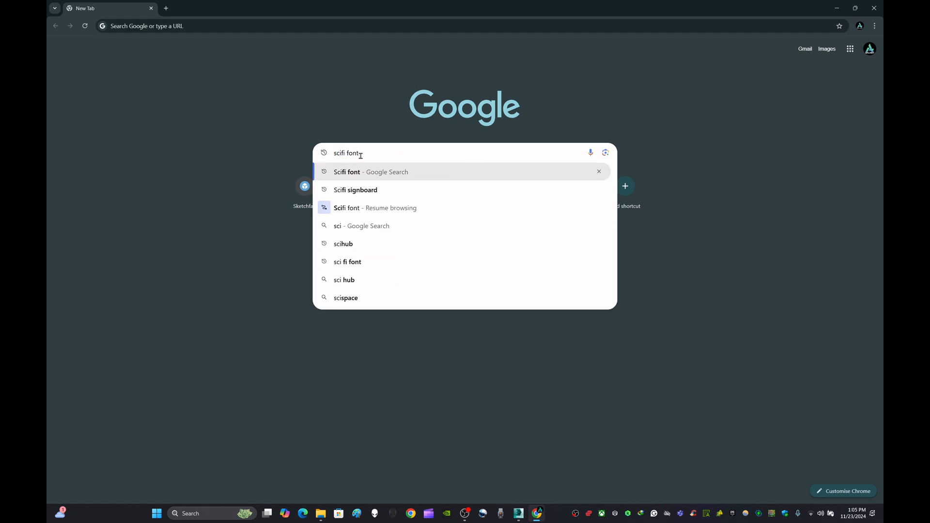
pyautogui.press('Return')
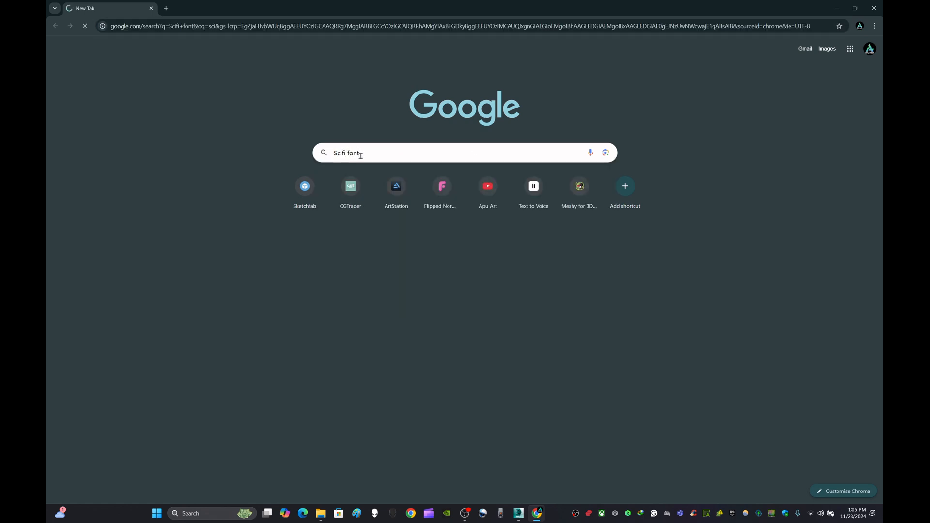
pyautogui.click(207, 178)
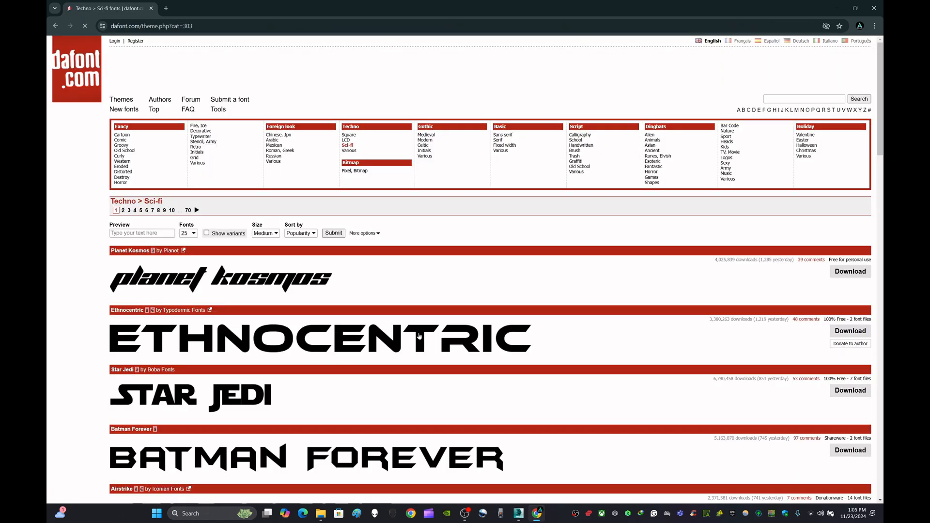
# Browse the first page of sci-fi fonts and download the Space Age font.
pyautogui.scroll(-5, 421, 338)
pyautogui.scroll(-15, 420, 338)
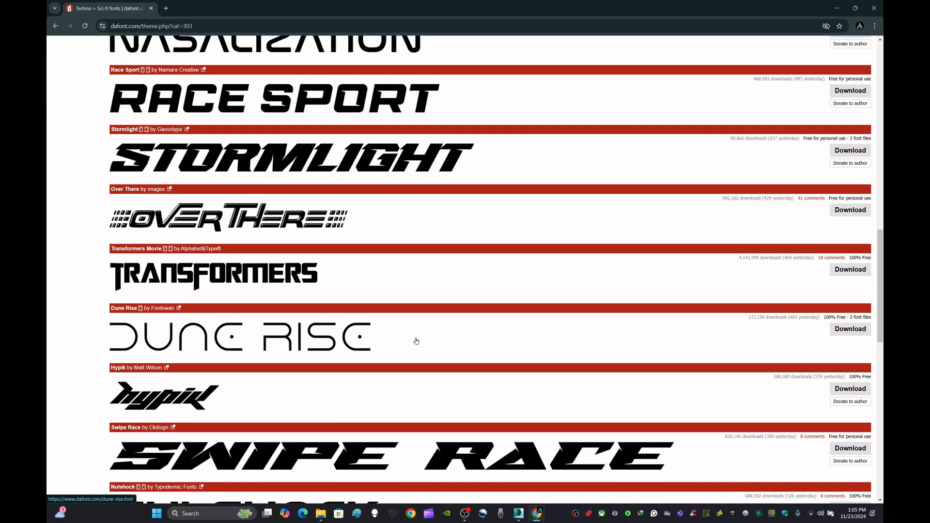
pyautogui.scroll(-2, 408, 345)
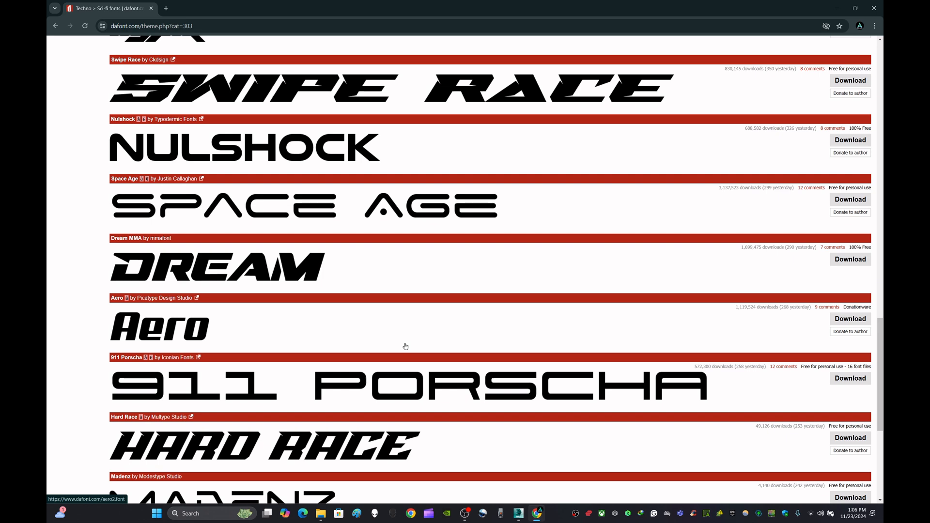
pyautogui.scroll(-7, 401, 349)
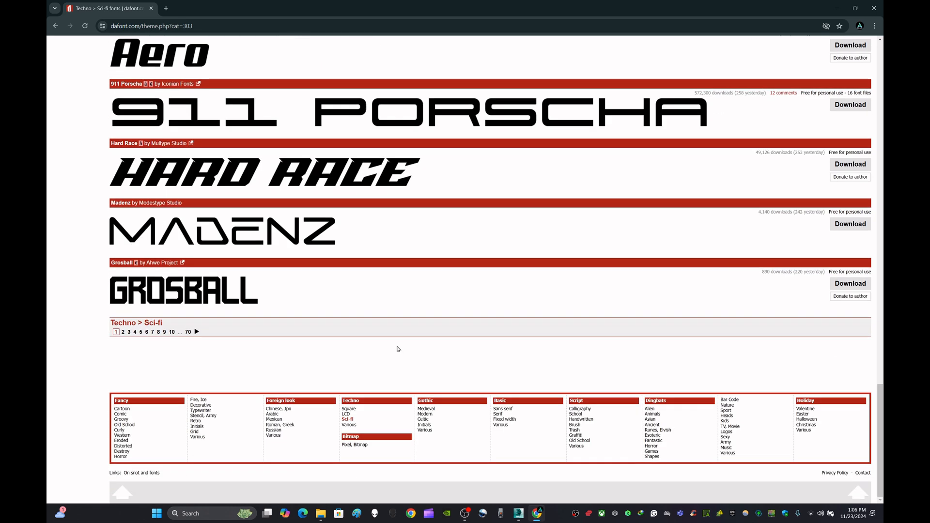
pyautogui.scroll(7, 398, 349)
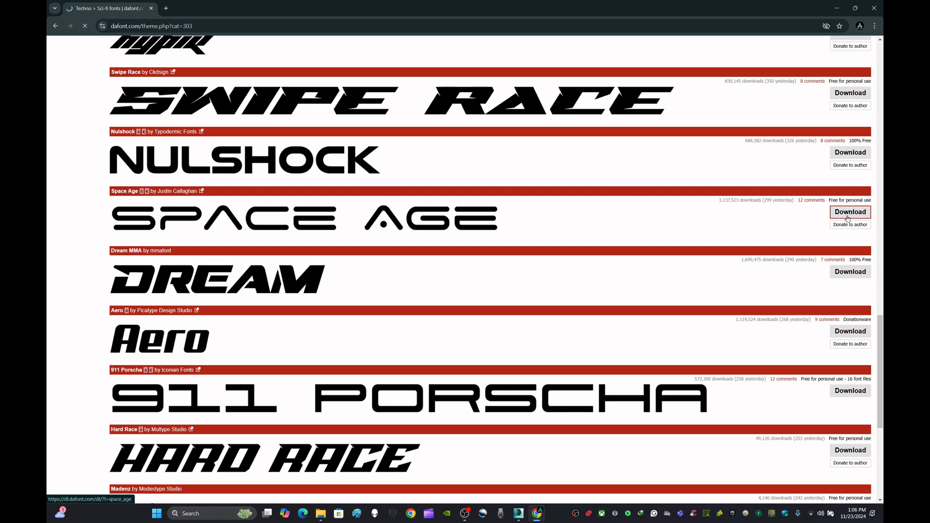
# Move the downloaded space_age archive from the Downloads folder to the desktop.
pyautogui.click(827, 49)
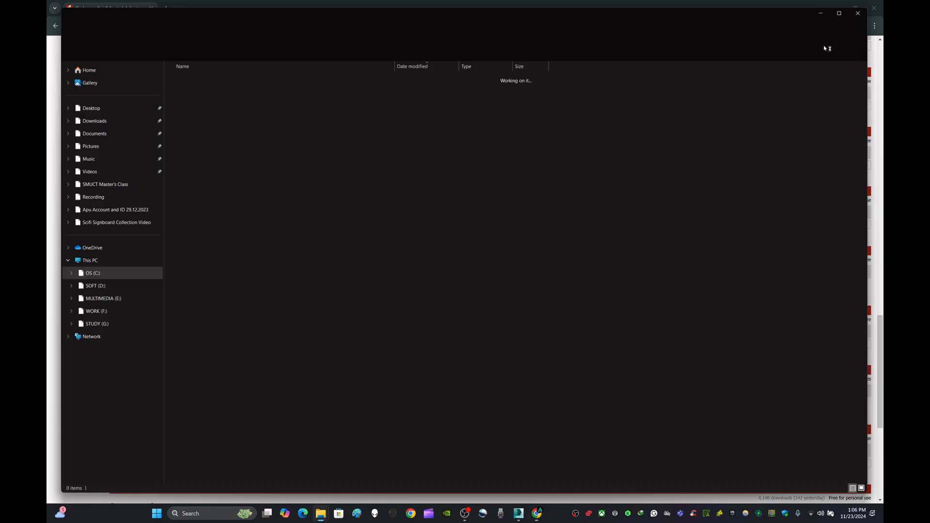
pyautogui.click(870, 7)
pyautogui.click(832, 6)
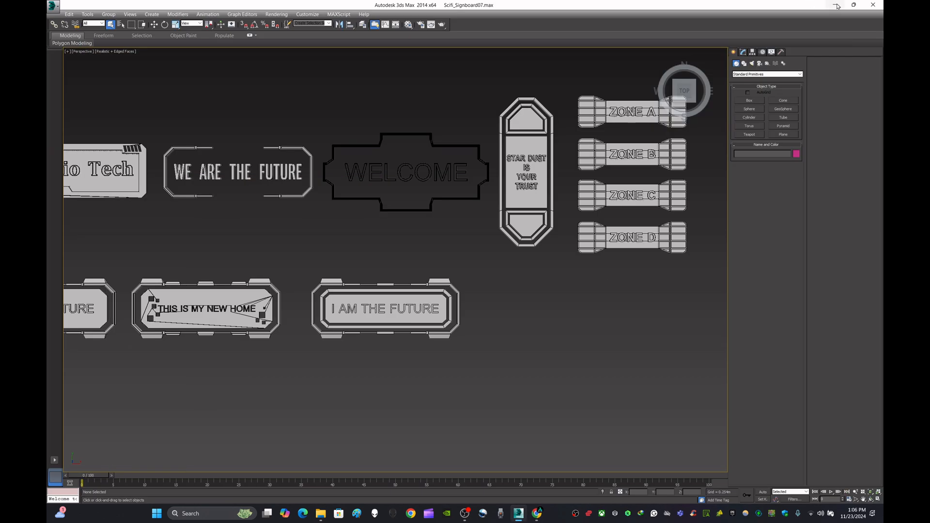
pyautogui.click(835, 5)
pyautogui.rightClick(673, 274)
pyautogui.click(608, 339)
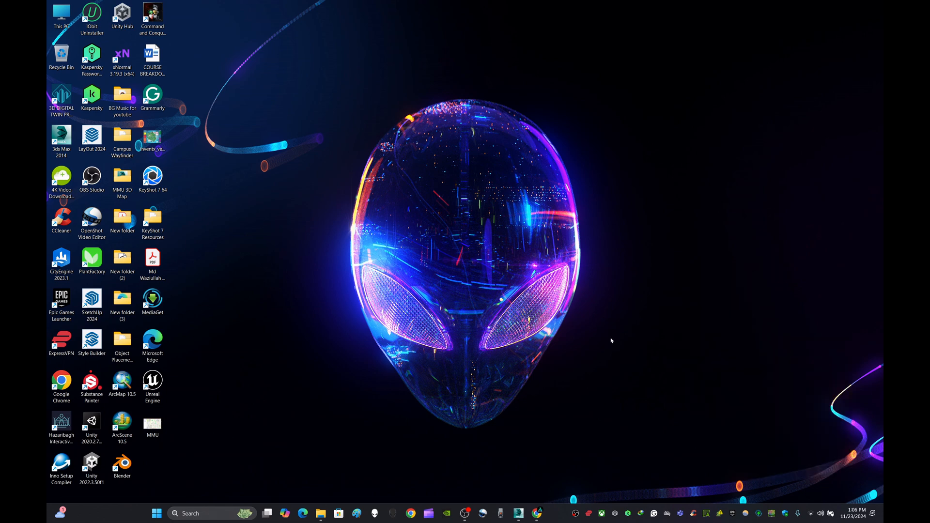
pyautogui.rightClick(696, 280)
pyautogui.click(597, 323)
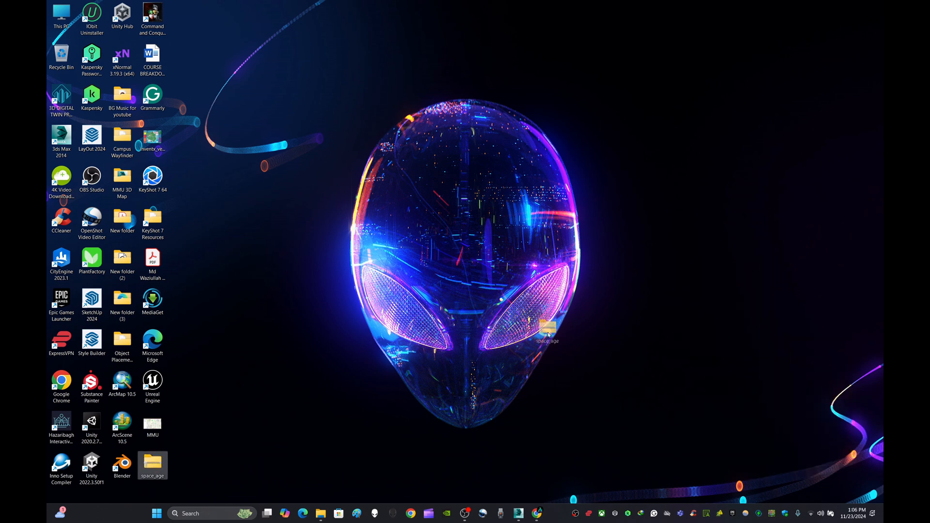
# Create a new folder on the desktop, move the space_age archive into it and open the folder.
pyautogui.rightClick(732, 286)
pyautogui.moveTo(774, 368)
pyautogui.click(639, 209)
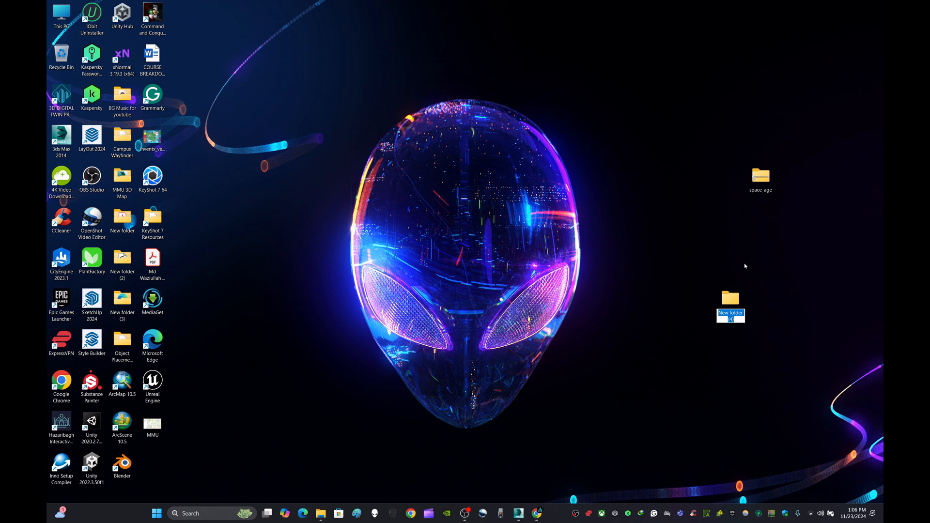
pyautogui.moveTo(760, 176); pyautogui.dragTo(734, 305)
pyautogui.doubleClick(730, 300)
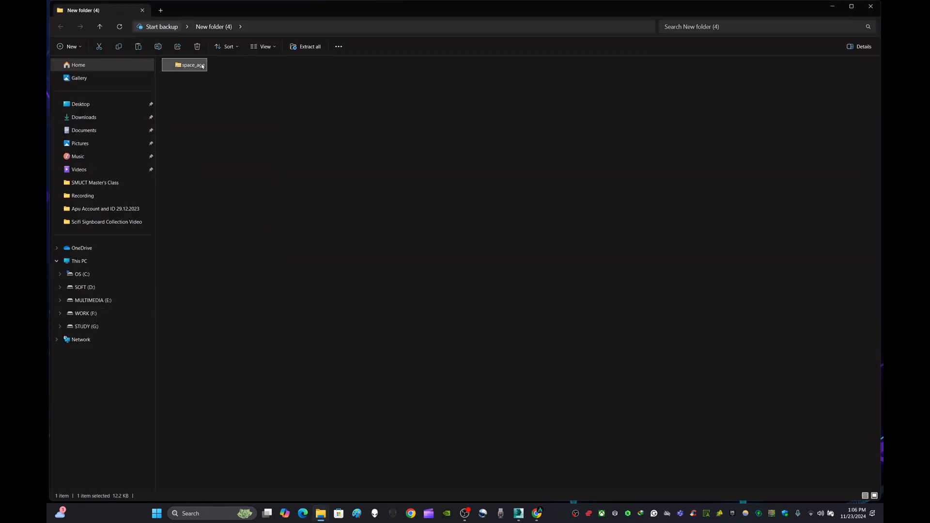
# Extract the space_age archive with WinRAR into the current folder and install the Space Age TrueType font.
pyautogui.rightClick(200, 65)
pyautogui.moveTo(267, 254)
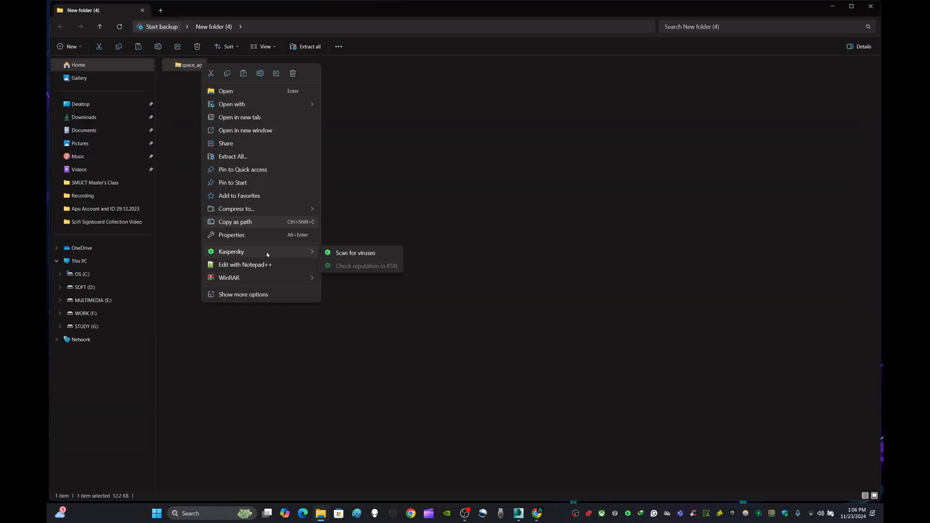
pyautogui.moveTo(264, 278)
pyautogui.click(344, 306)
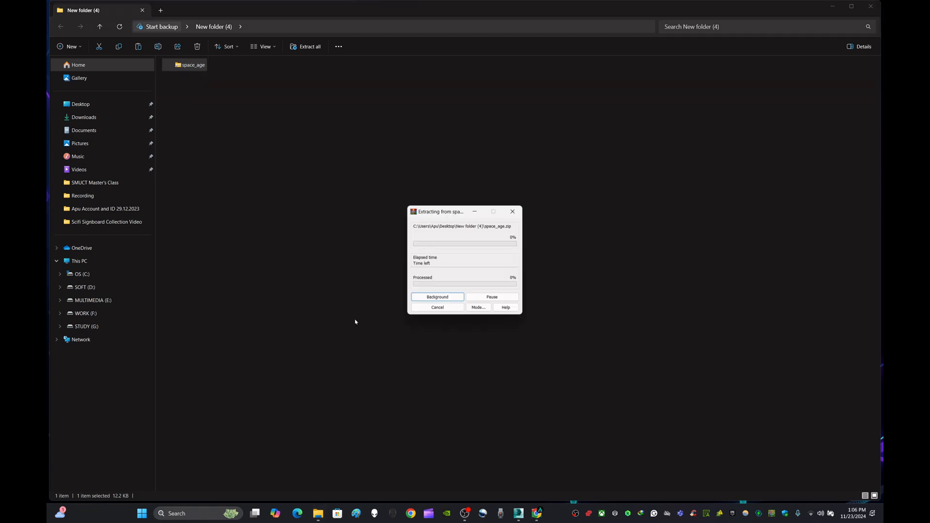
pyautogui.doubleClick(192, 65)
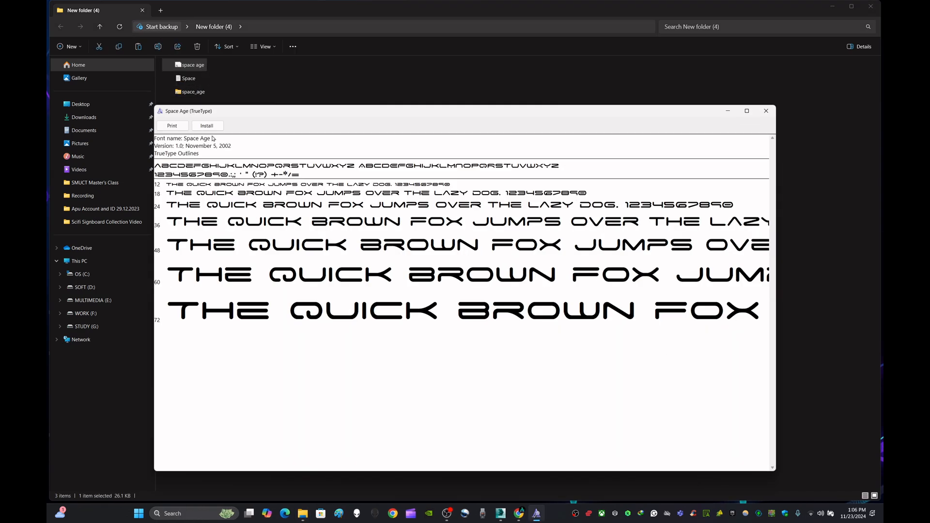
pyautogui.click(207, 125)
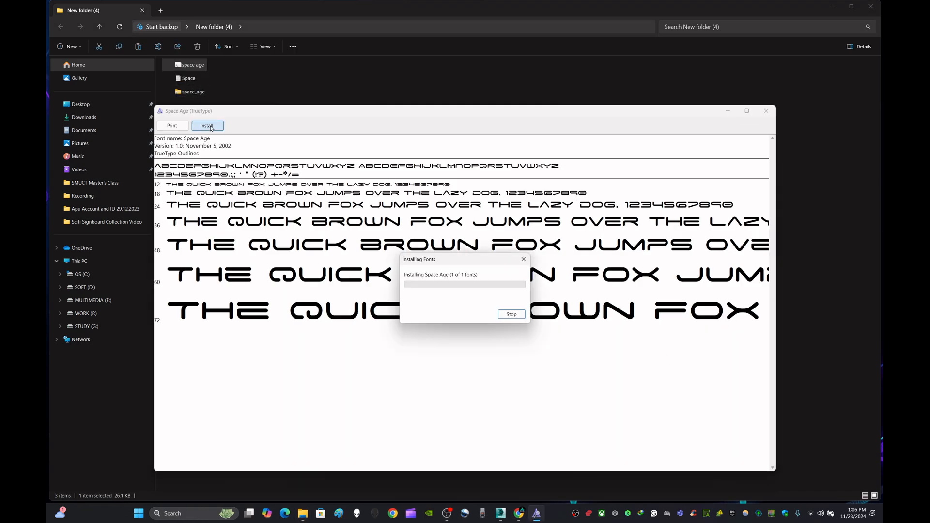
pyautogui.click(766, 111)
# Delete the Space text file and the space_age archive, keeping only the font file, and close the folder.
pyautogui.click(194, 81)
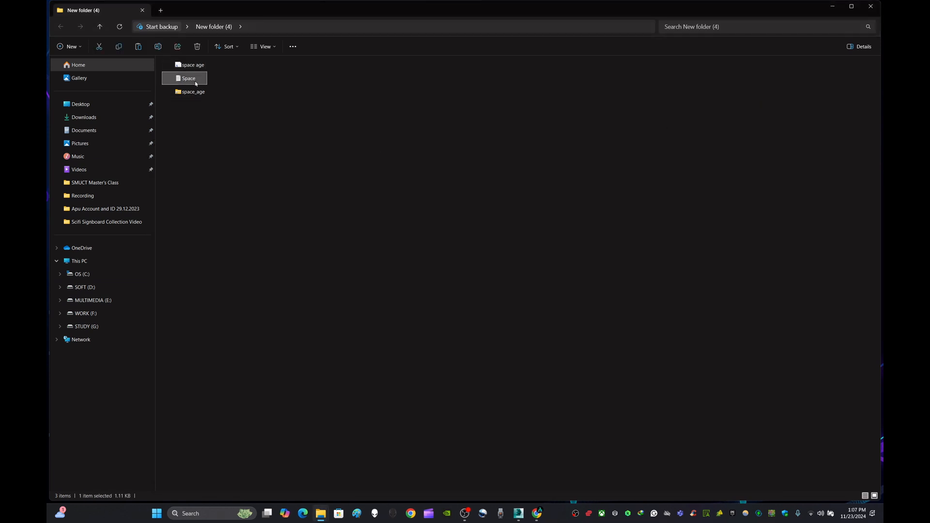
pyautogui.press('Delete')
pyautogui.click(196, 84)
pyautogui.press('Delete')
pyautogui.click(870, 6)
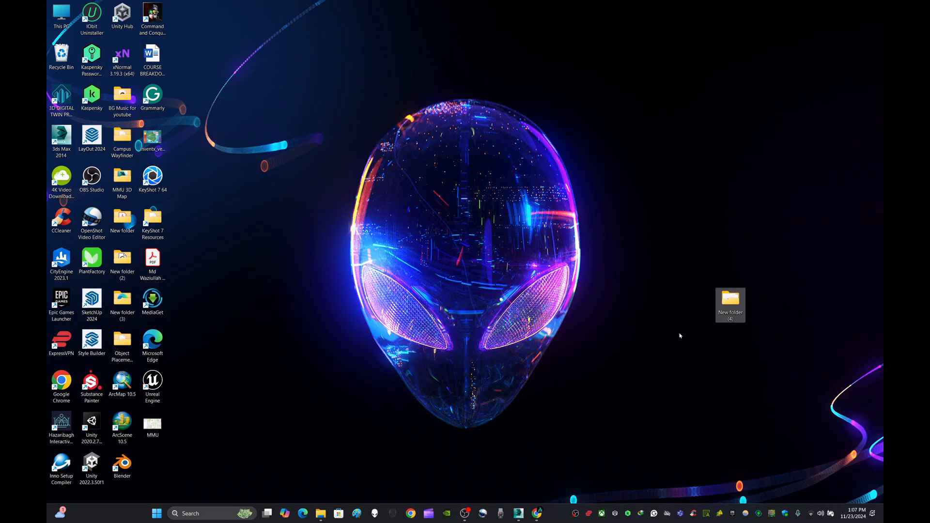
# Rename the new desktop folder as Fonts Collection and move it higher on the desktop.
pyautogui.rightClick(719, 315)
pyautogui.click(775, 315)
pyautogui.press('BackSpace')
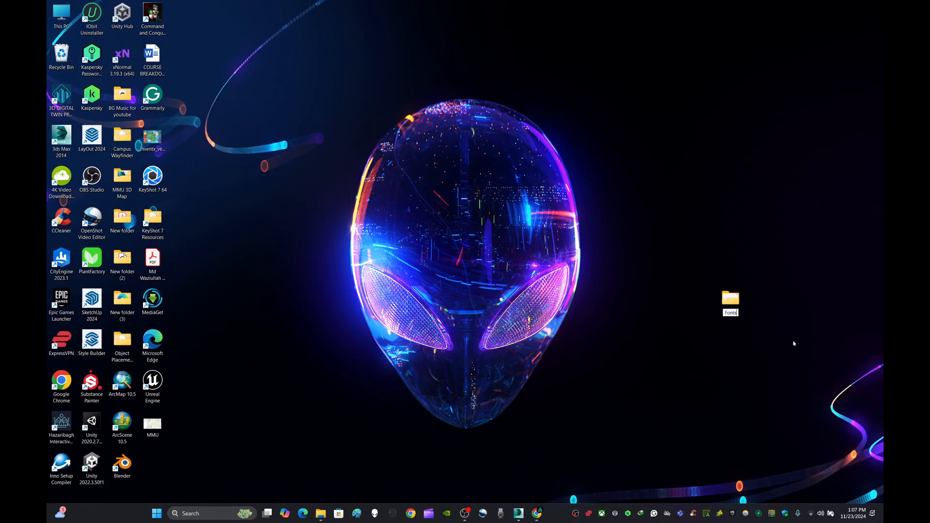
pyautogui.write('Fonts Collection')
pyautogui.press('Return')
pyautogui.moveTo(730, 298); pyautogui.dragTo(760, 217)
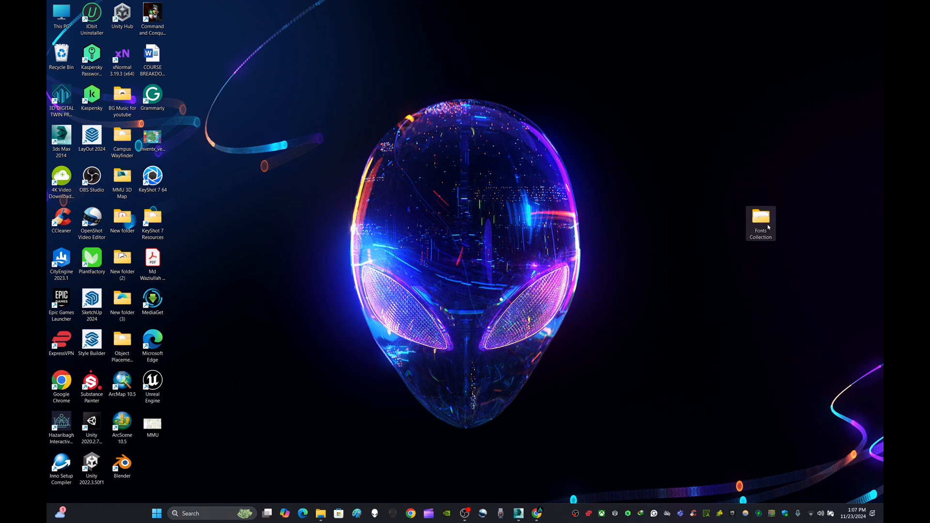
# Switch back to Chrome and look through the fonts on pages 1 and 2 of the Sci-fi category.
pyautogui.click(537, 518)
pyautogui.scroll(10, 371, 193)
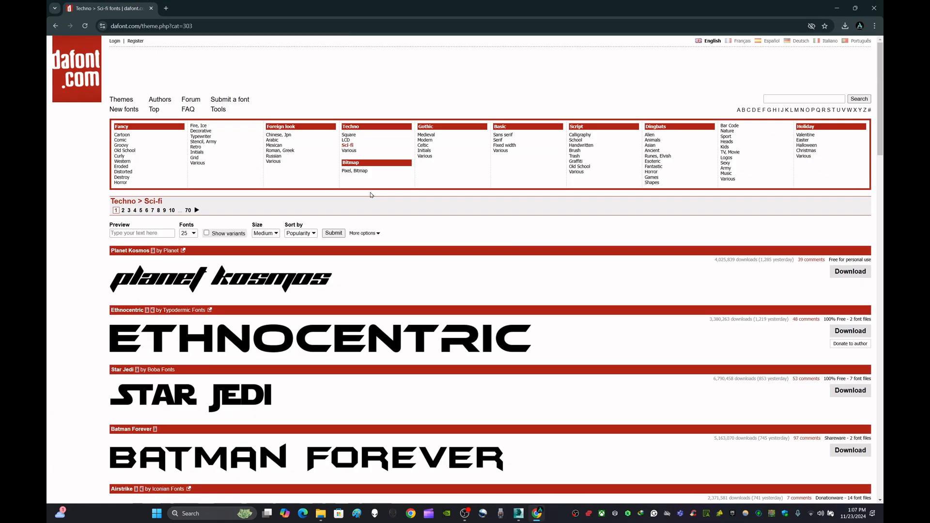
pyautogui.scroll(-15, 391, 295)
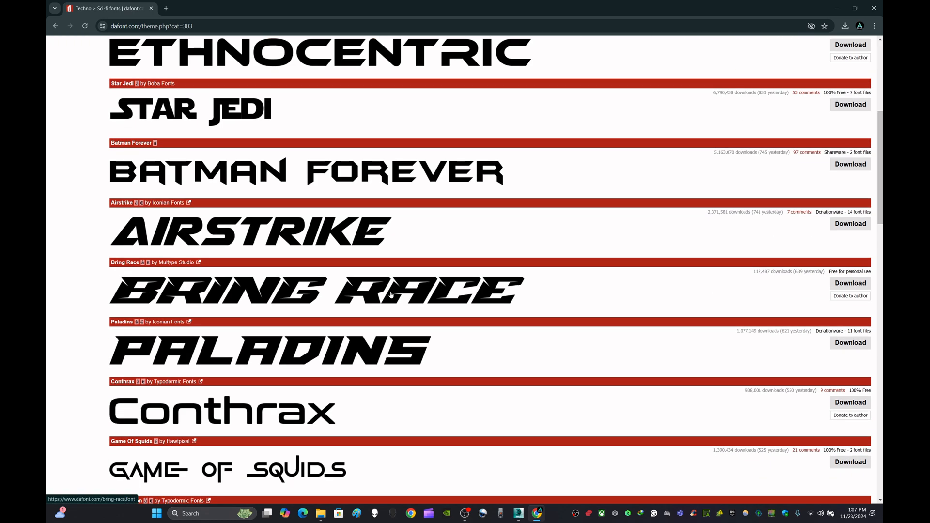
pyautogui.scroll(-13, 391, 296)
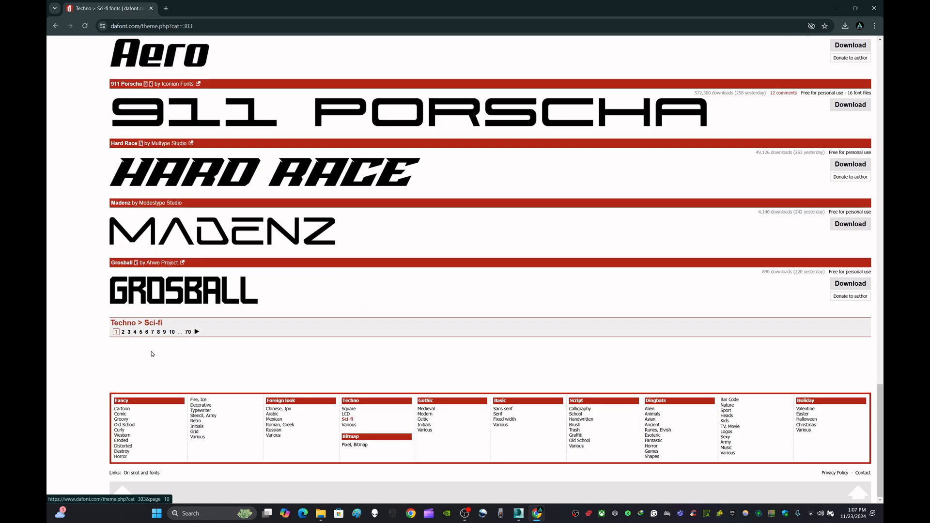
pyautogui.click(123, 331)
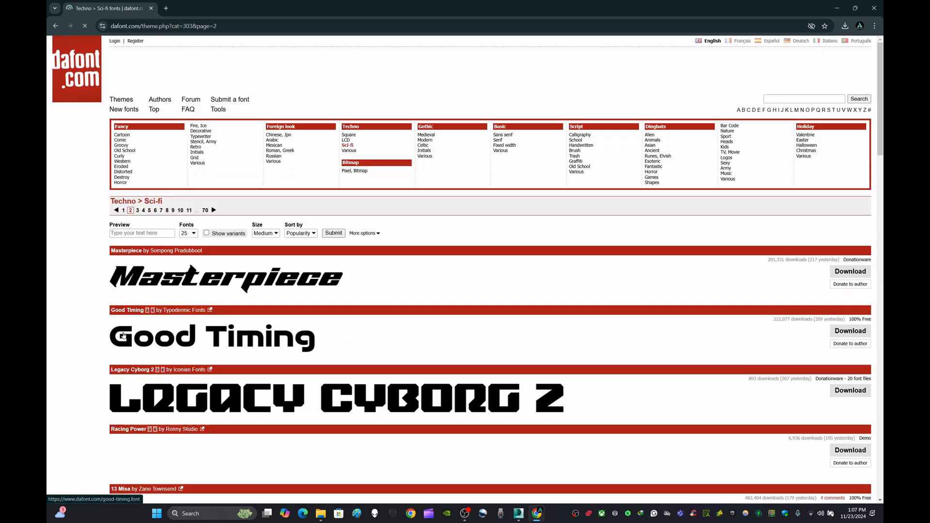
pyautogui.scroll(-6, 445, 323)
pyautogui.scroll(-5, 445, 323)
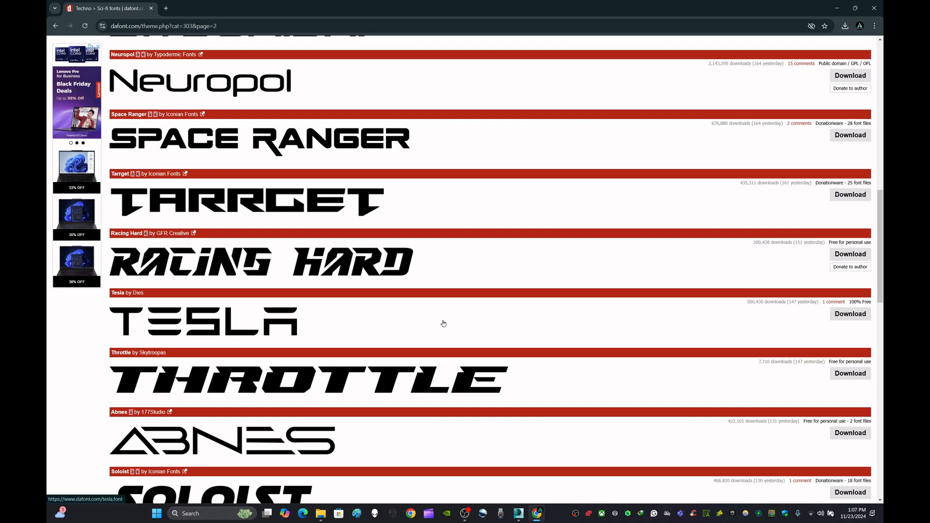
pyautogui.scroll(-12, 443, 323)
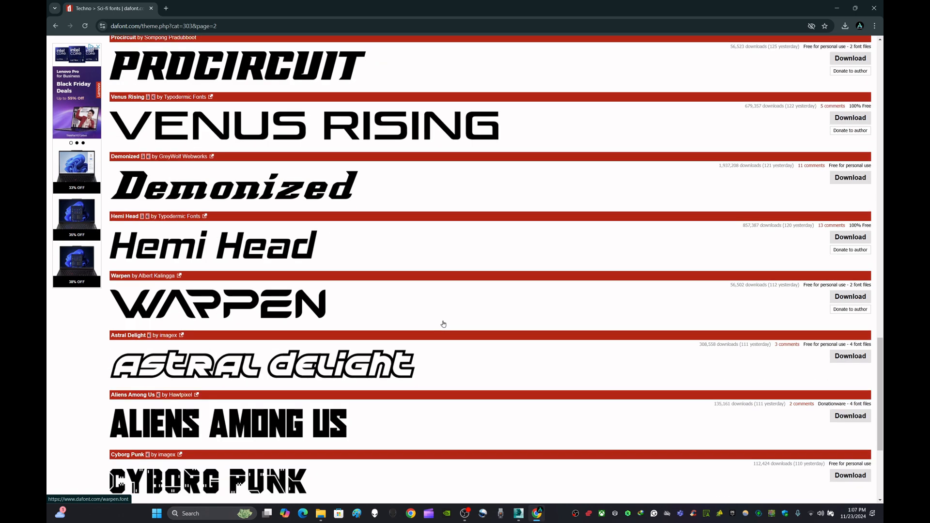
pyautogui.scroll(-2, 443, 324)
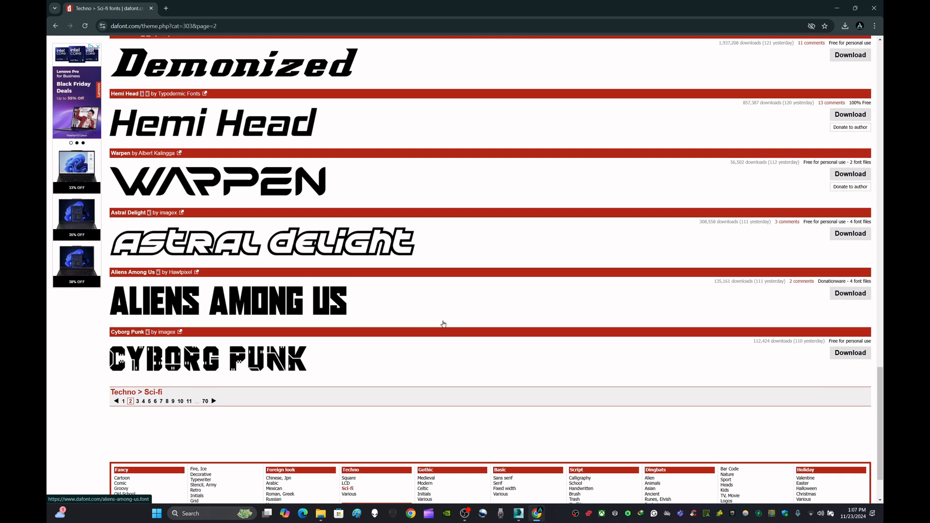
# Open page 3 of the Sci-fi category, look through its fonts and download the Origin Tech font.
pyautogui.click(137, 401)
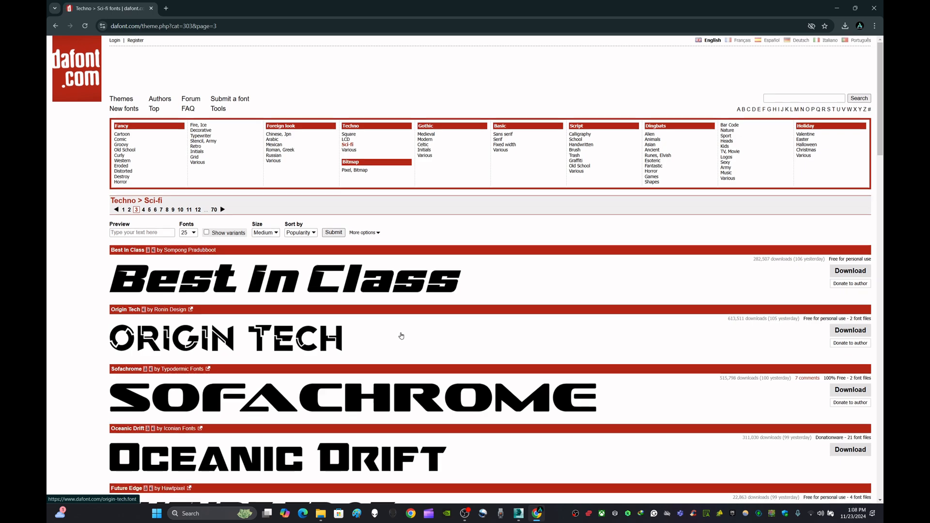
pyautogui.scroll(-1, 402, 335)
pyautogui.scroll(-13, 465, 307)
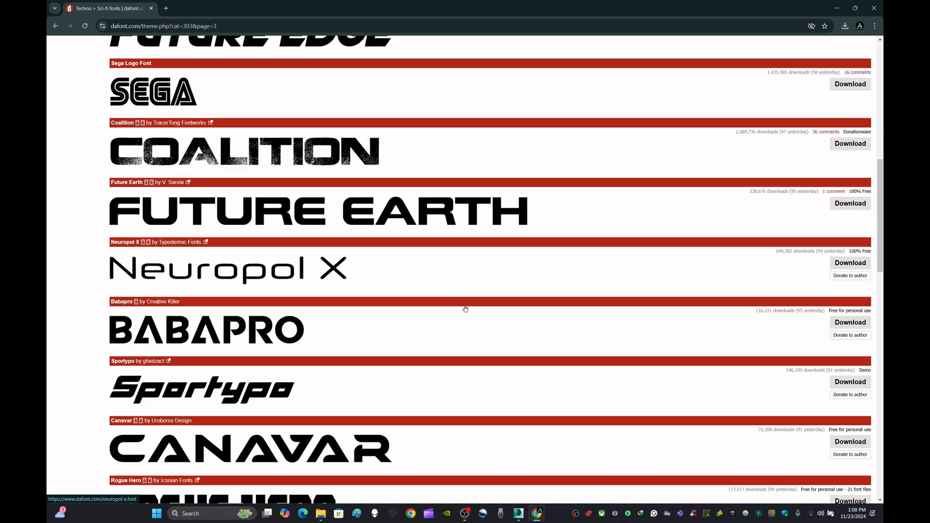
pyautogui.scroll(-4, 465, 309)
pyautogui.scroll(16, 466, 308)
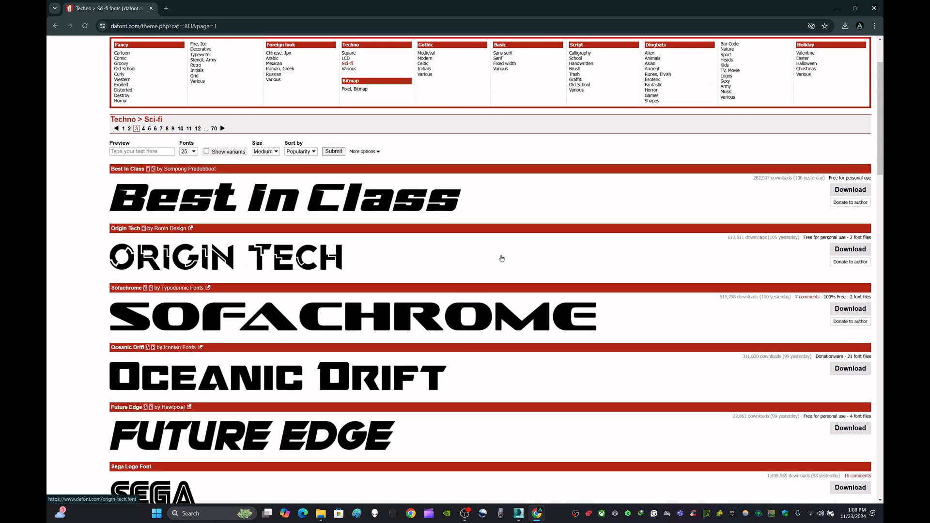
pyautogui.click(859, 254)
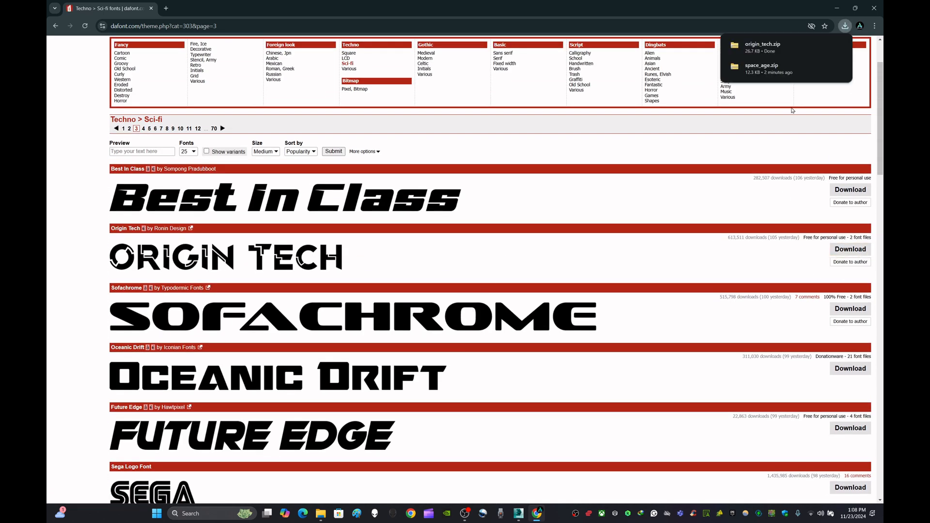
# Move the origin_tech archive from the Downloads folder into the Fonts Collection folder on the desktop.
pyautogui.click(824, 45)
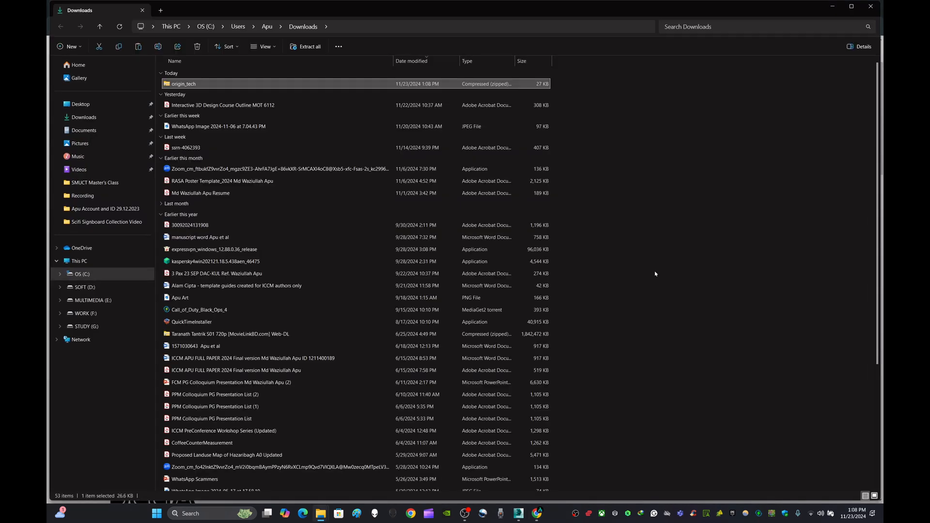
pyautogui.click(871, 6)
pyautogui.click(833, 6)
pyautogui.doubleClick(760, 217)
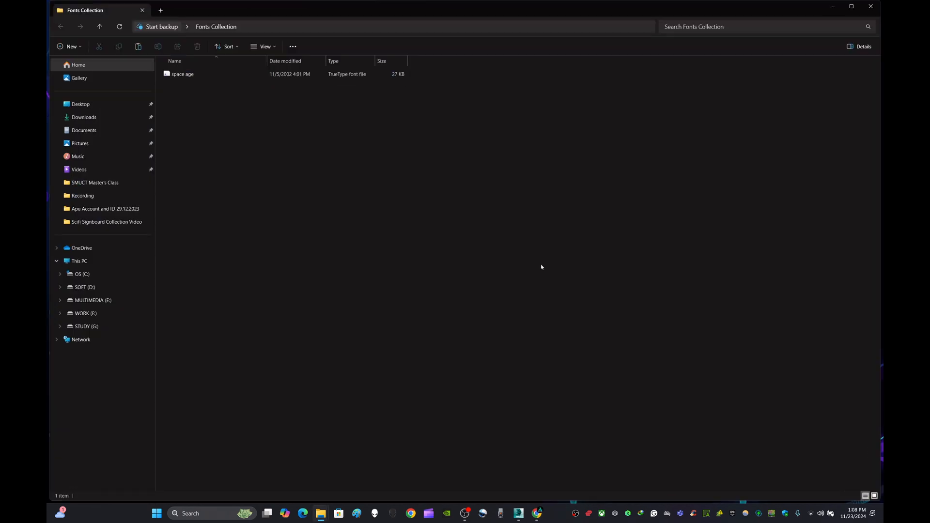
# Extract the origin_tech archive directly into the Fonts Collection folder with WinRAR.
pyautogui.click(219, 86)
pyautogui.rightClick(220, 85)
pyautogui.moveTo(270, 298)
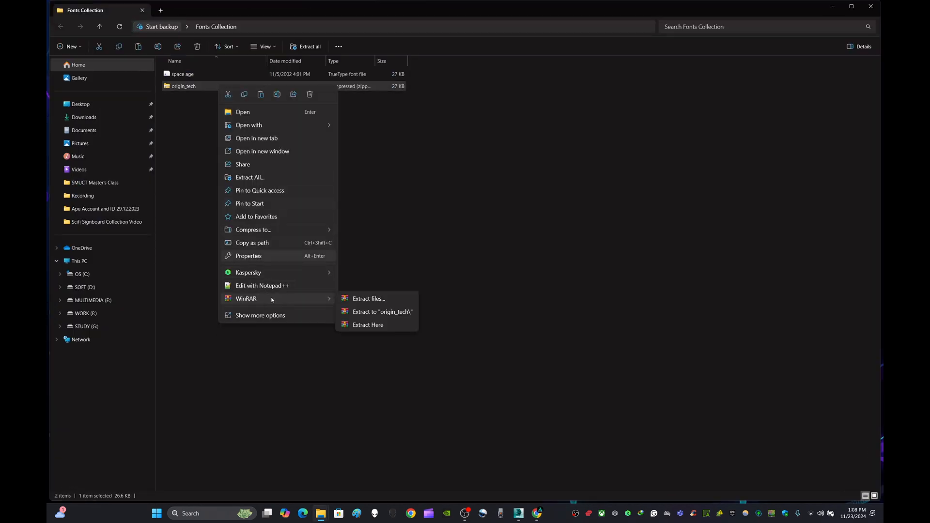
pyautogui.click(348, 336)
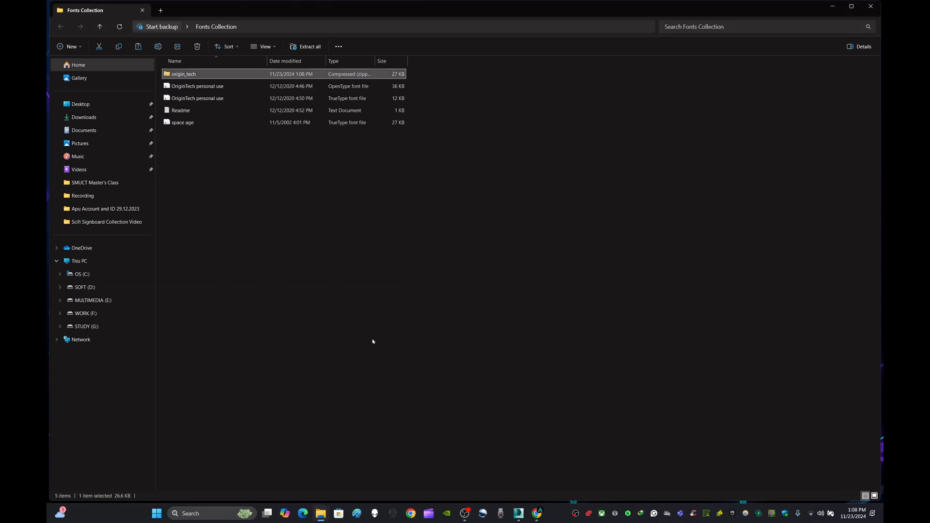
pyautogui.click(373, 342)
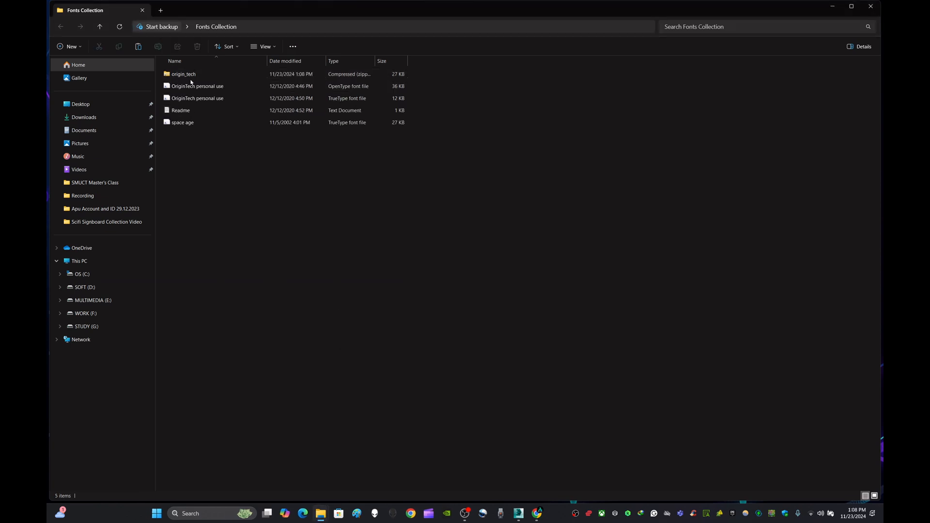
# Delete the origin_tech archive and the Readme text file from the Fonts Collection folder.
pyautogui.click(179, 74)
pyautogui.press('Delete')
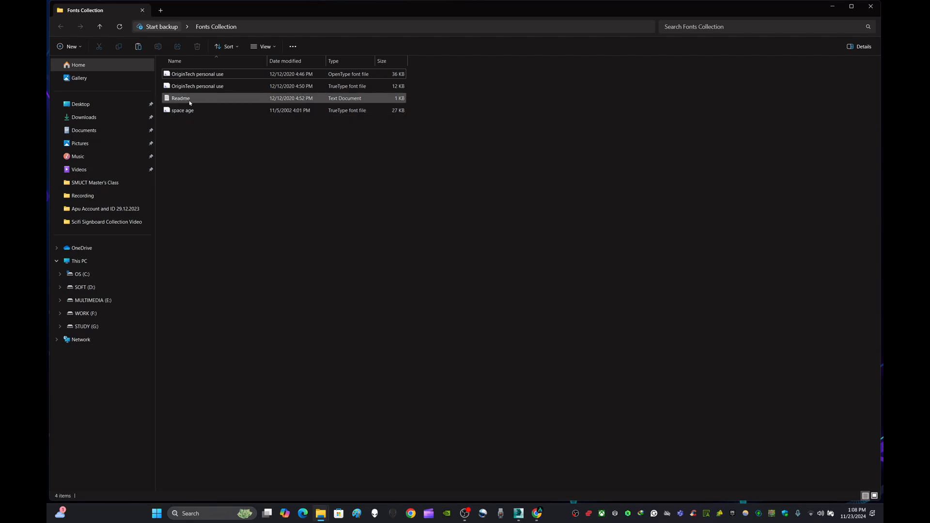
pyautogui.click(189, 99)
pyautogui.press('Delete')
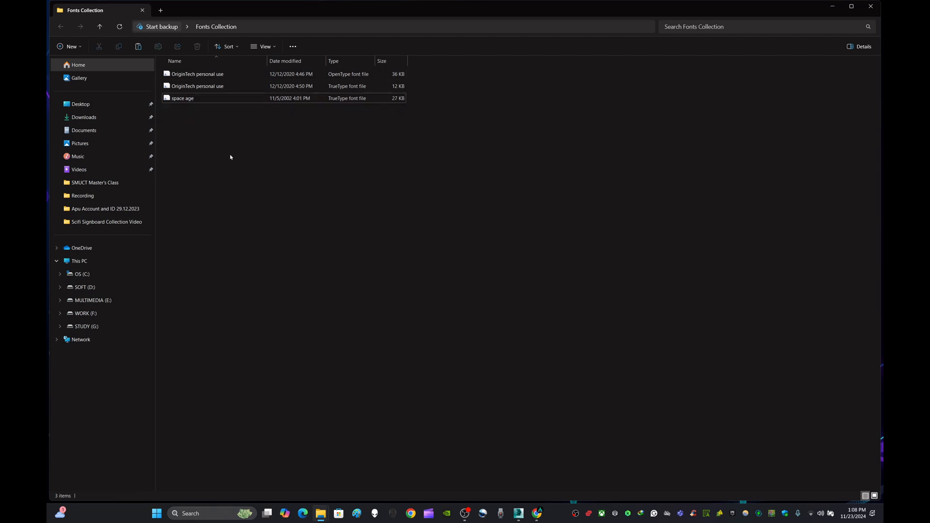
# Install the TrueType version of the OriginTech personal use font and close its preview.
pyautogui.doubleClick(231, 86)
pyautogui.click(134, 52)
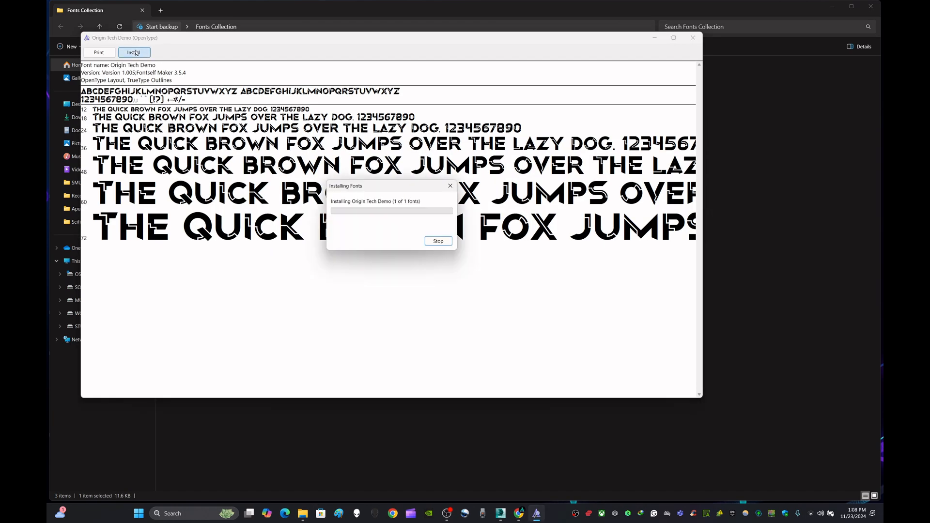
pyautogui.click(692, 38)
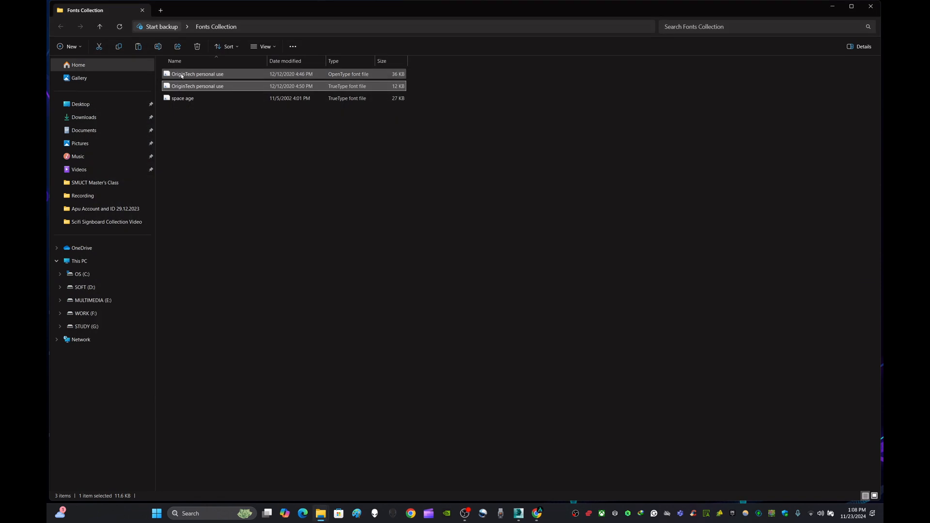
# Try to install the OpenType OriginTech personal use font, decline replacing the installed font, and delete that OpenType file.
pyautogui.doubleClick(182, 75)
pyautogui.click(144, 63)
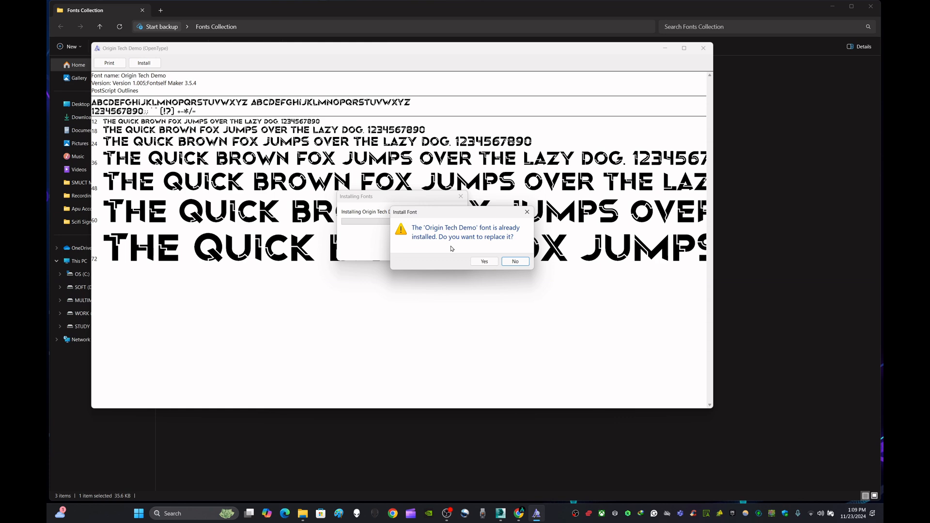
pyautogui.click(515, 262)
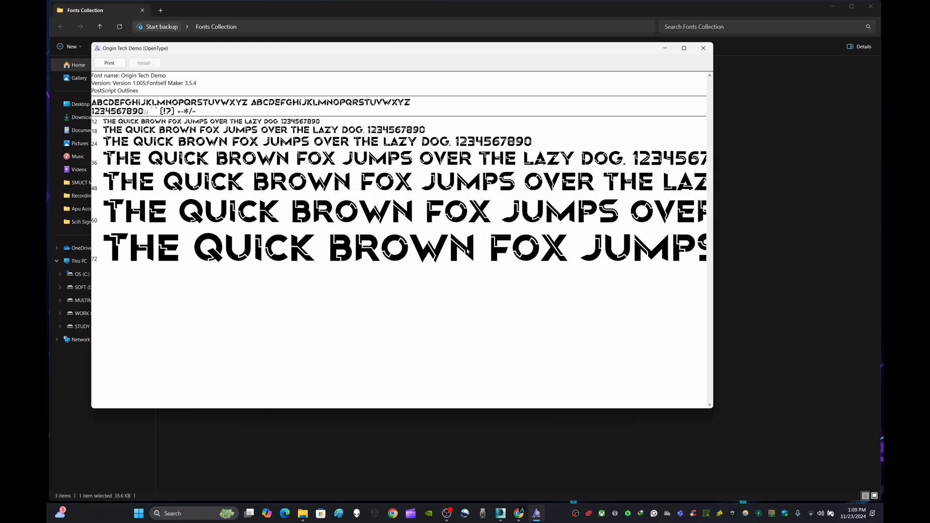
pyautogui.click(704, 49)
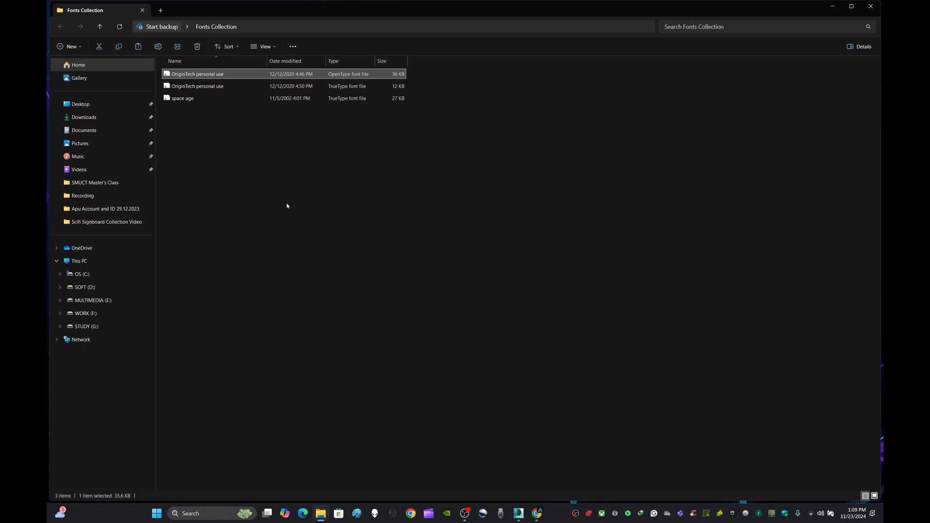
pyautogui.press('Delete')
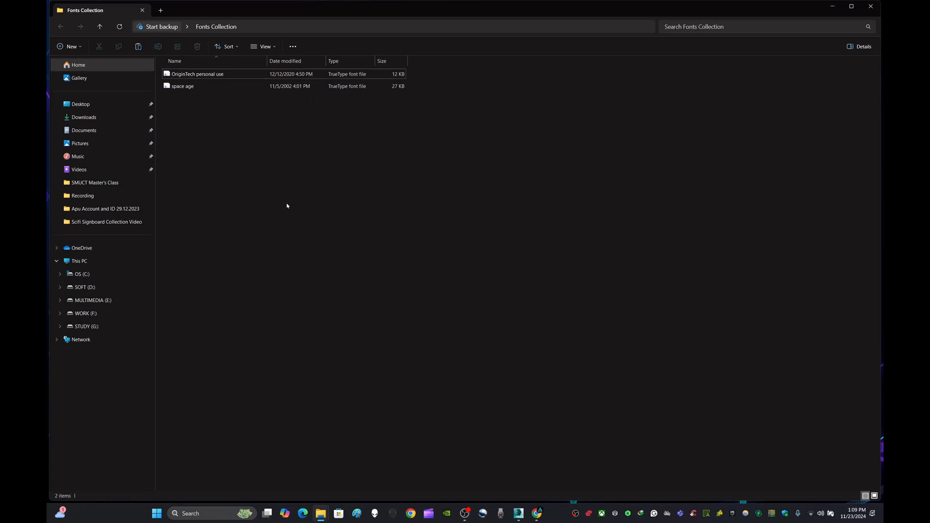
# Switch to 3ds Max and place a Text spline in the empty area below the signboards.
pyautogui.click(830, 6)
pyautogui.click(518, 513)
pyautogui.scroll(5, 436, 299)
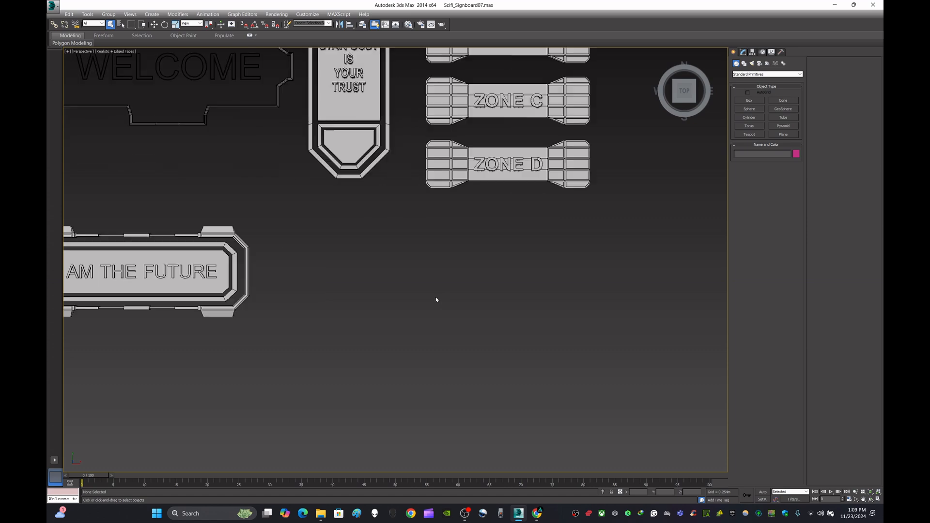
pyautogui.click(744, 63)
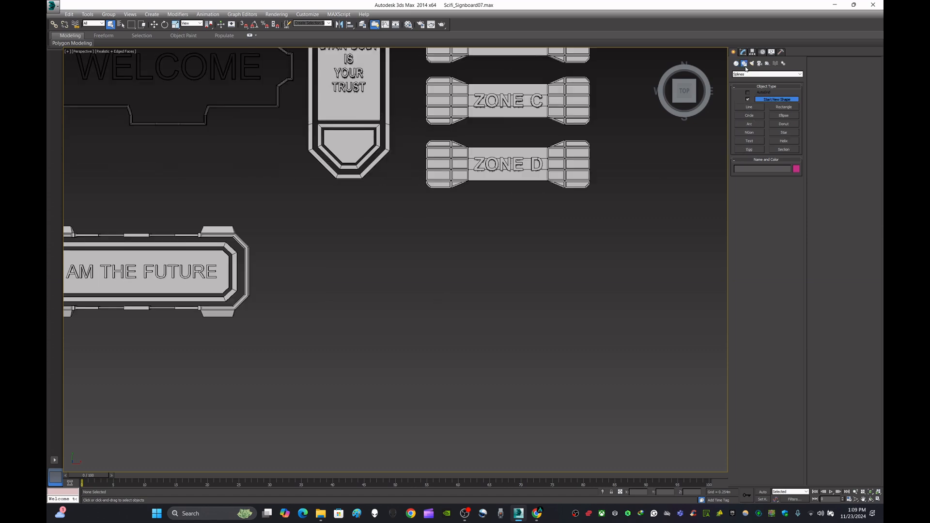
pyautogui.scroll(-5, 573, 224)
pyautogui.scroll(3, 522, 194)
pyautogui.click(756, 142)
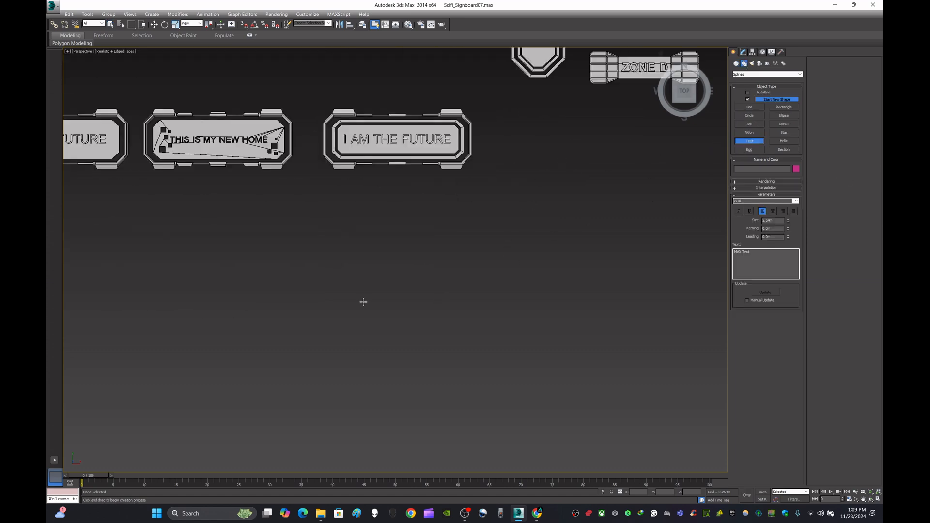
pyautogui.click(363, 301)
# Replace the text spline's default wording with FUTURE TECH in capitals.
pyautogui.press('BackSpace')
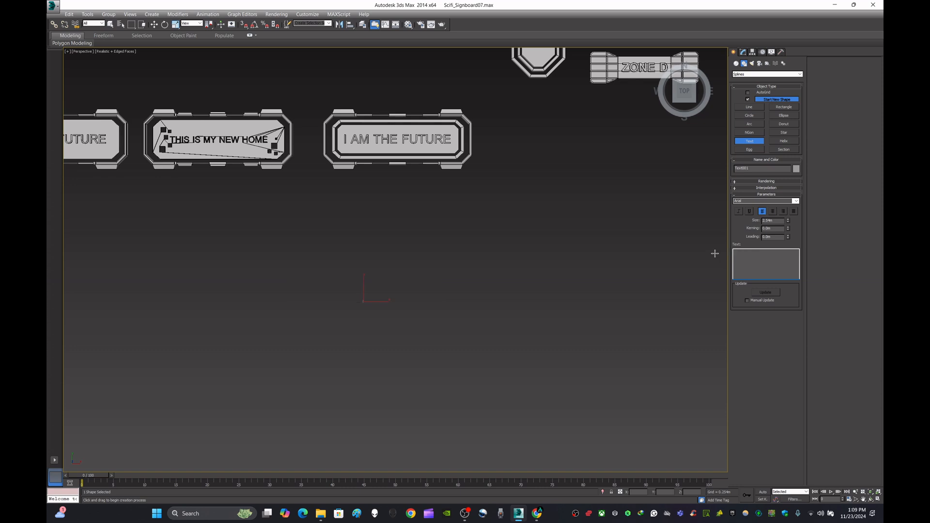
pyautogui.write('Future')
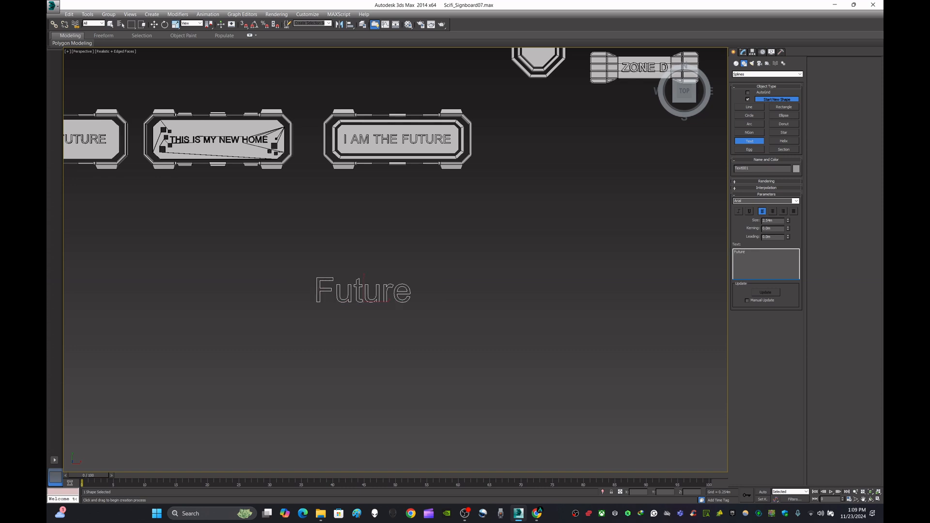
pyautogui.press('BackSpace')
pyautogui.press('BackSpace')
pyautogui.press('BackSpace')
pyautogui.press('BackSpace')
pyautogui.press('BackSpace')
pyautogui.press('BackSpace')
pyautogui.write('FUTURE TECH')
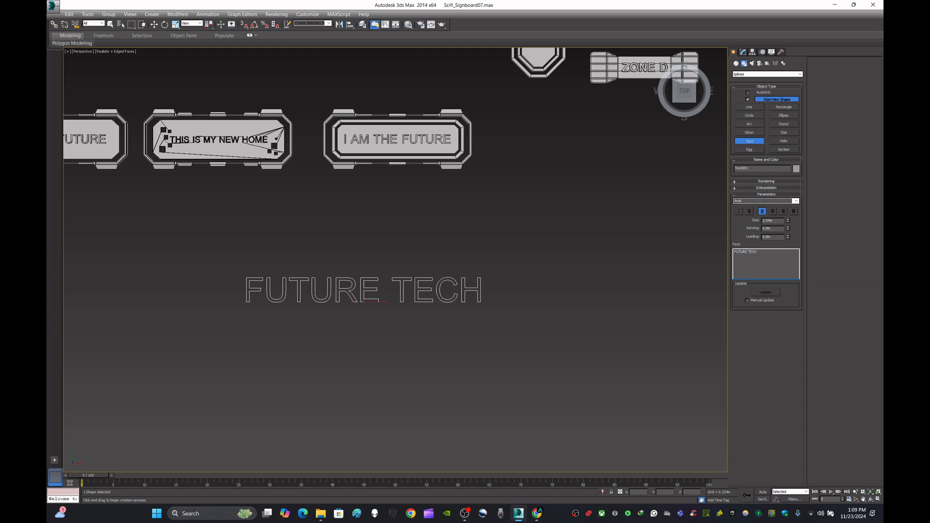
pyautogui.scroll(-4, 598, 272)
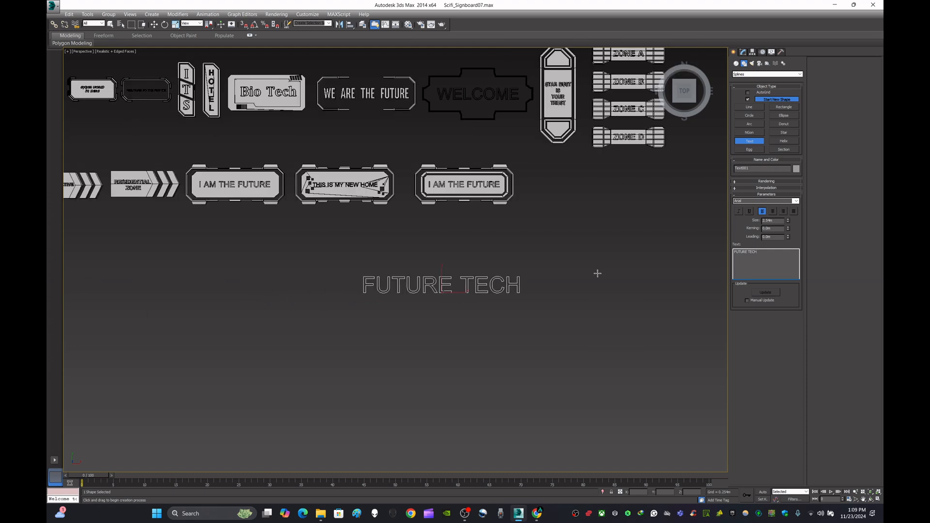
pyautogui.scroll(4, 504, 303)
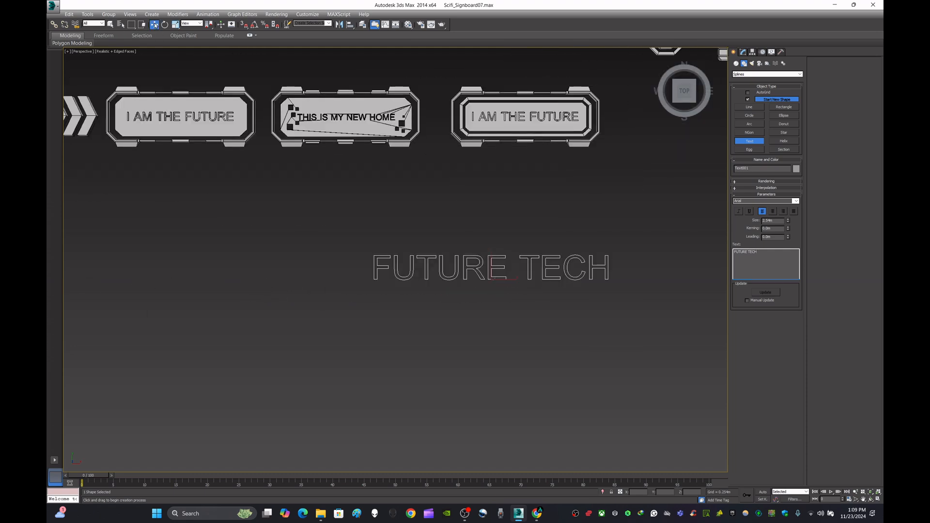
# Finish text creation with the Move tool and set the FUTURE TECH object's color to white.
pyautogui.click(155, 26)
pyautogui.moveTo(518, 237); pyautogui.dragTo(492, 337)
pyautogui.click(796, 169)
pyautogui.click(515, 295)
pyautogui.click(609, 237)
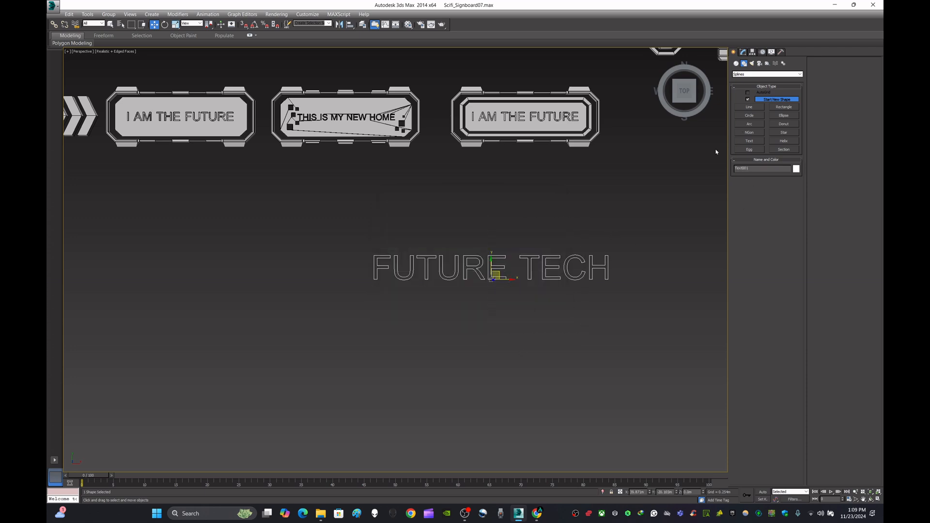
# Open the Fonts Collection folder on the desktop and look up the space age font's exact file name.
pyautogui.click(834, 4)
pyautogui.doubleClick(770, 222)
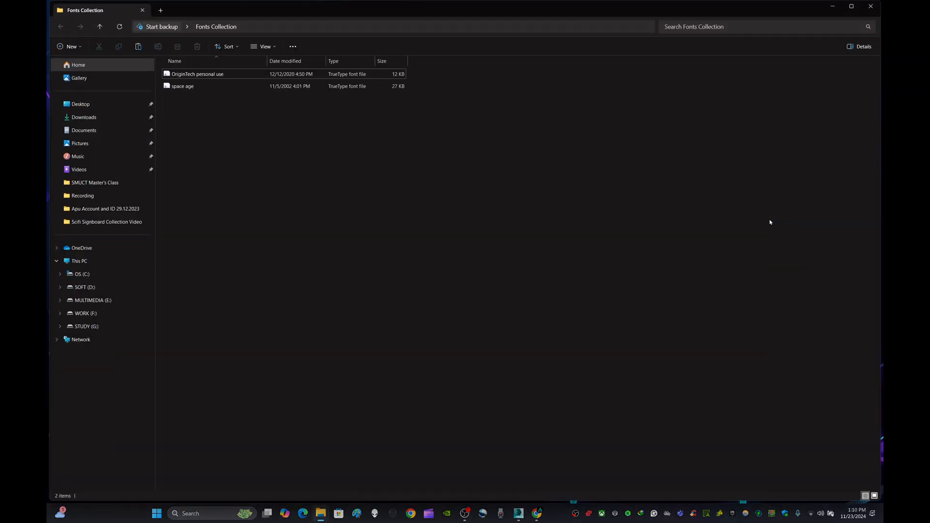
pyautogui.rightClick(213, 88)
pyautogui.click(253, 98)
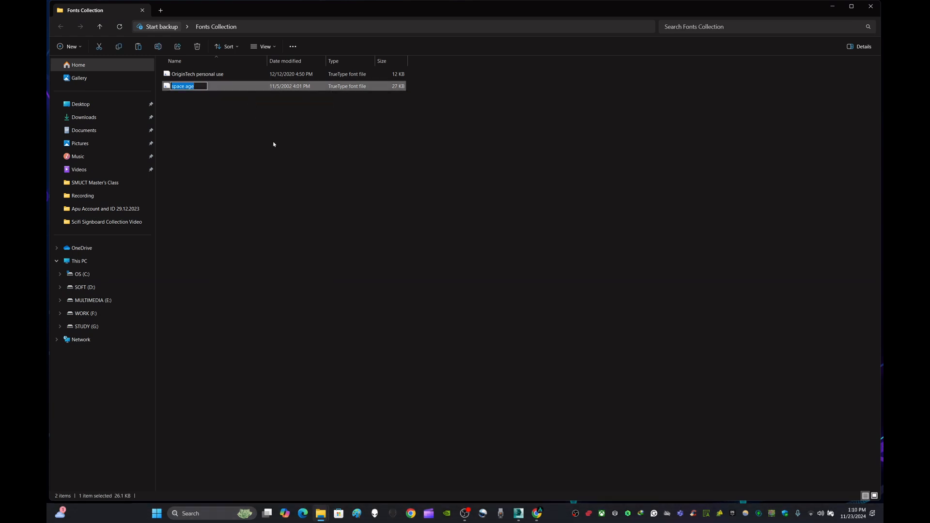
pyautogui.click(338, 195)
pyautogui.rightClick(267, 88)
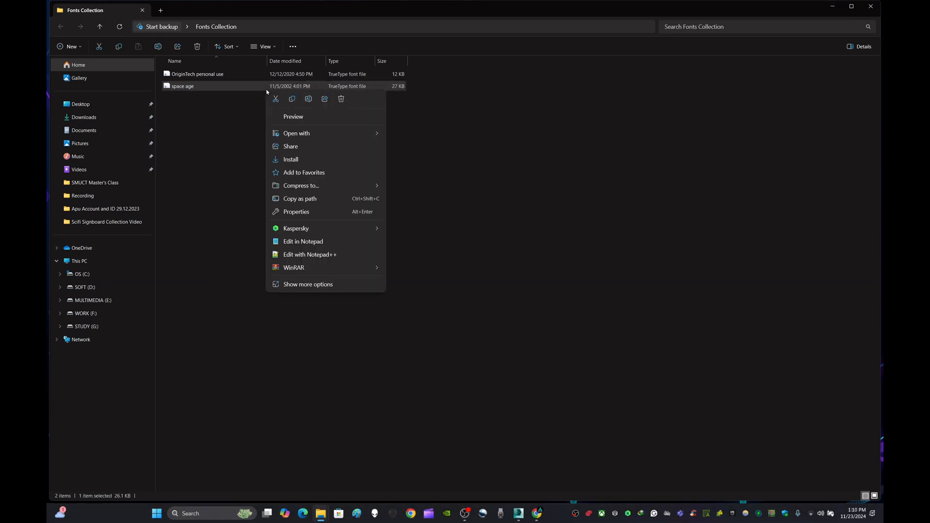
pyautogui.click(310, 100)
pyautogui.click(834, 4)
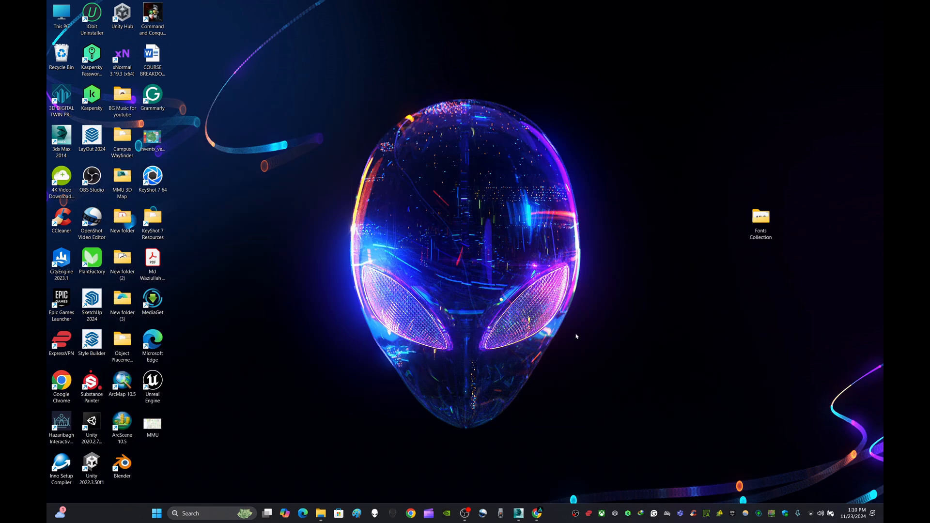
# Switch back to 3ds Max and set the FUTURE TECH text's font to Space Age.
pyautogui.click(518, 514)
pyautogui.click(492, 269)
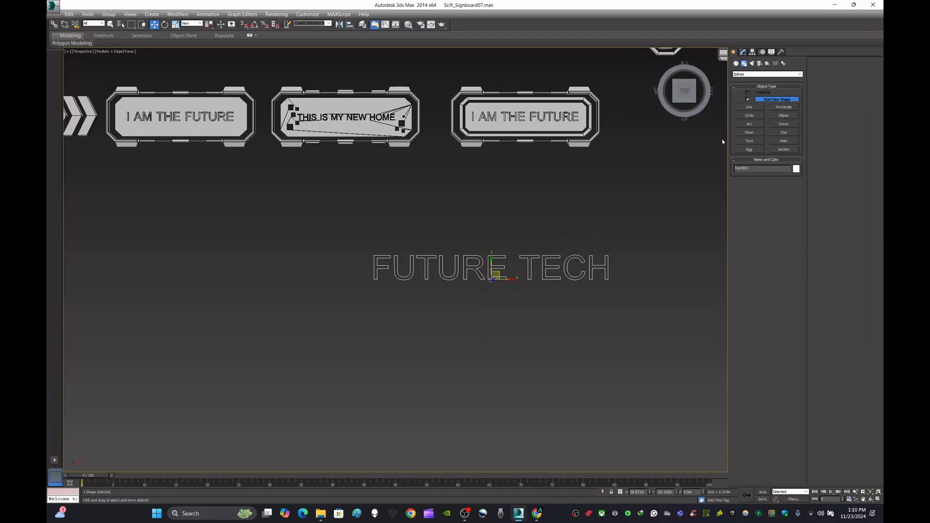
pyautogui.click(742, 52)
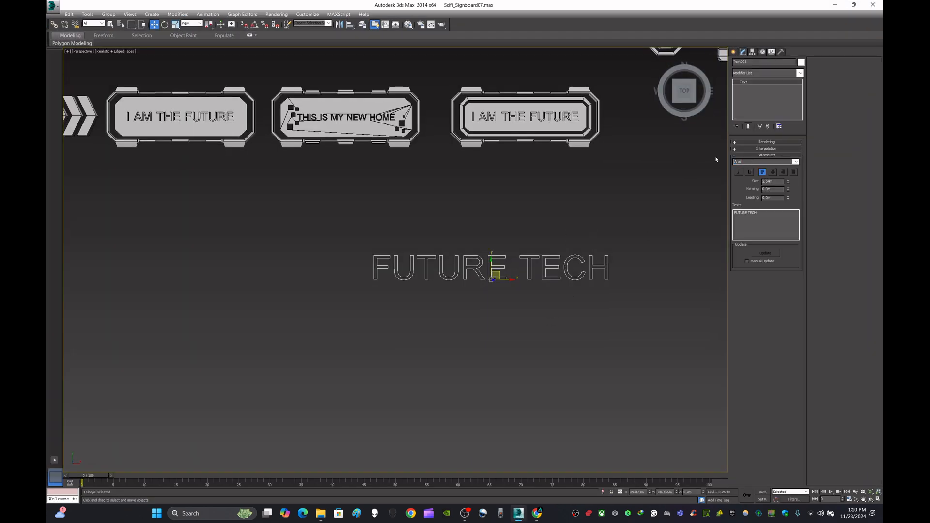
pyautogui.hotkey('ctrl', 'v')
pyautogui.click(502, 214)
pyautogui.click(796, 162)
pyautogui.scroll(10, 797, 166)
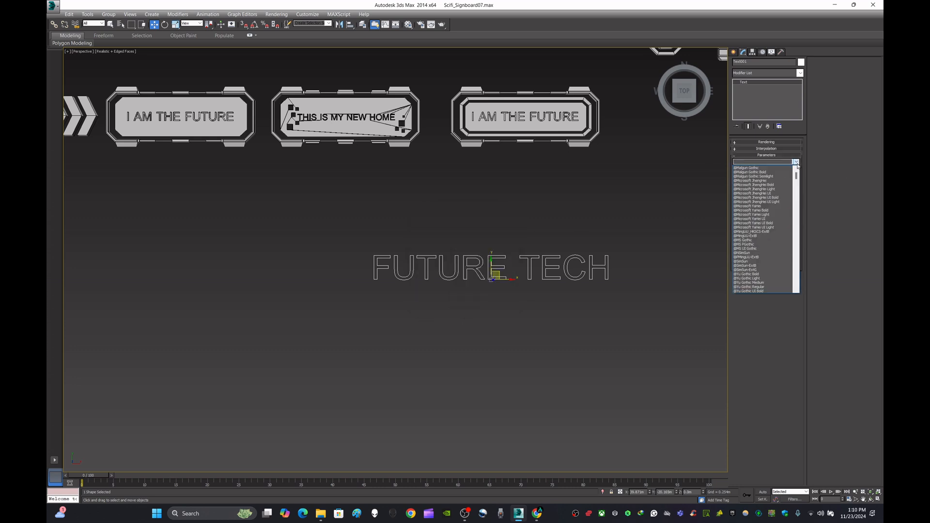
pyautogui.write('SP')
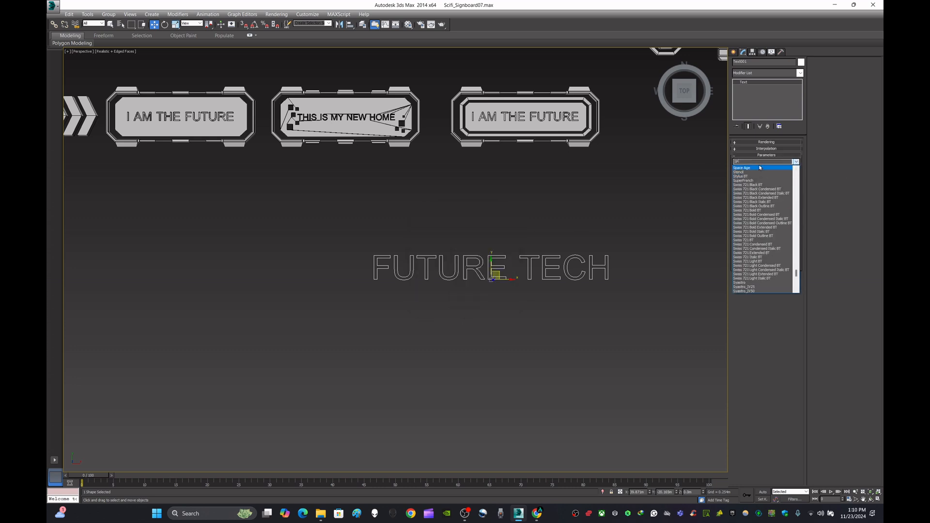
pyautogui.click(743, 168)
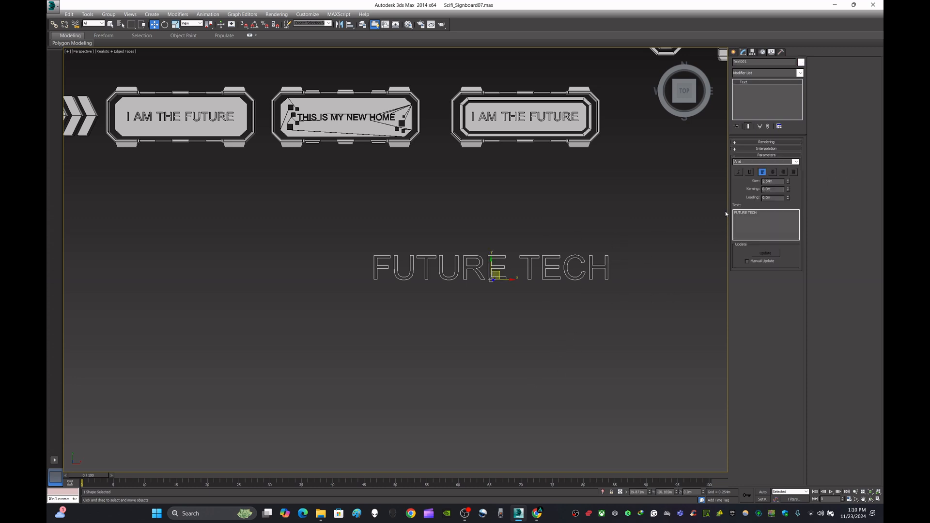
pyautogui.click(796, 162)
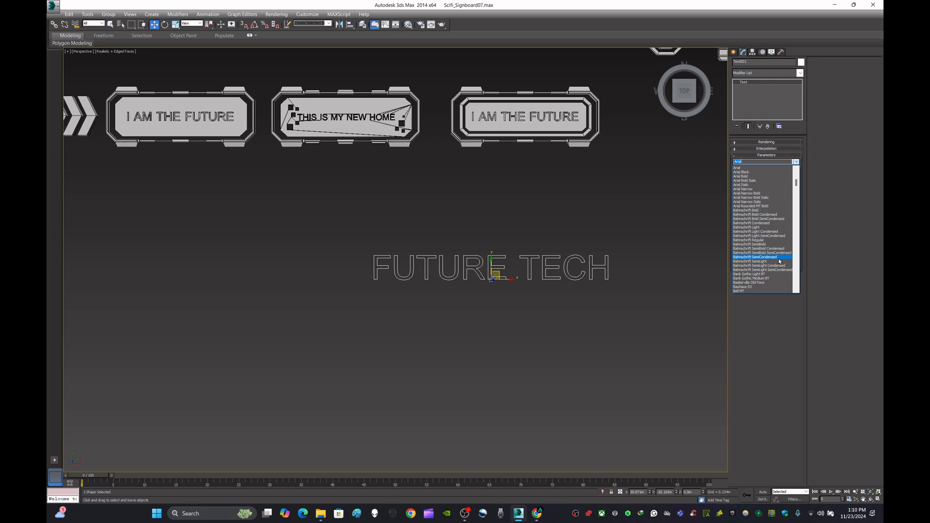
pyautogui.write('S')
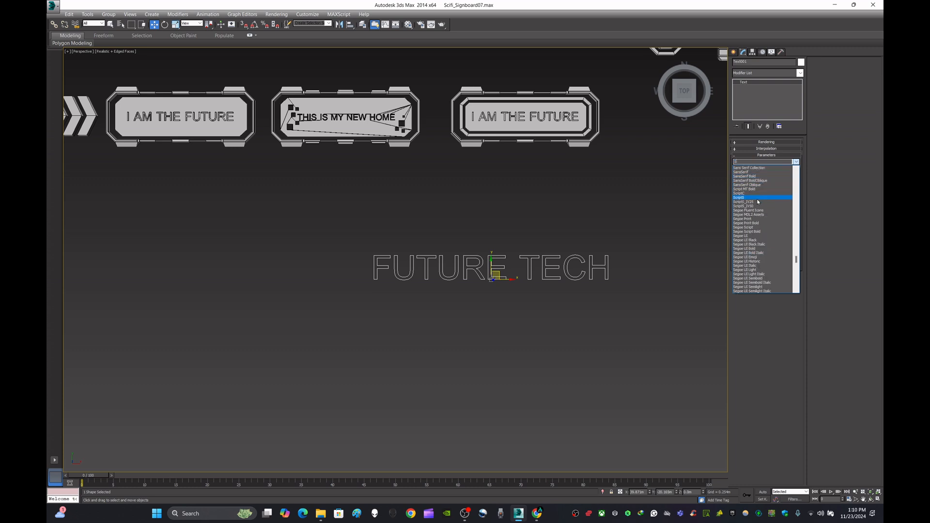
pyautogui.write('pace Age')
pyautogui.press('Return')
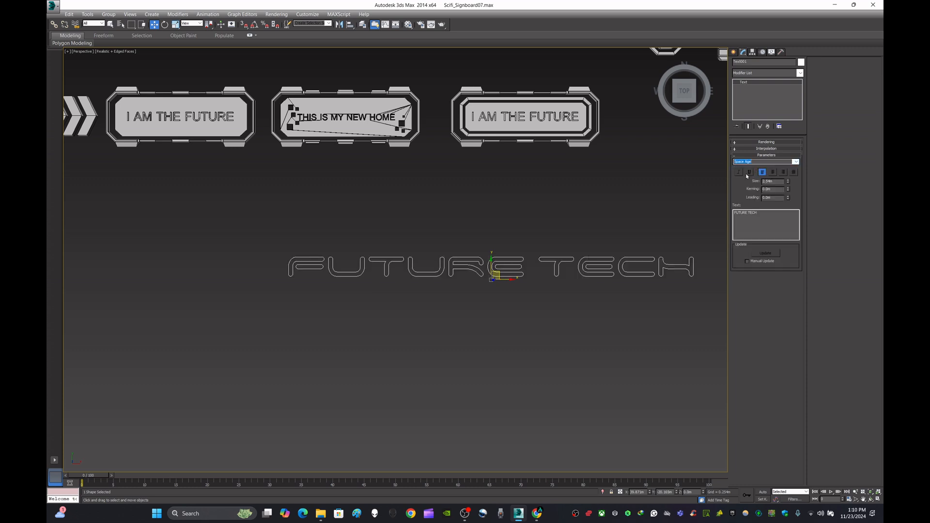
# Move the FUTURE TECH text along X toward the middle of the signboards and make a copy directly below it.
pyautogui.moveTo(513, 279); pyautogui.dragTo(429, 280)
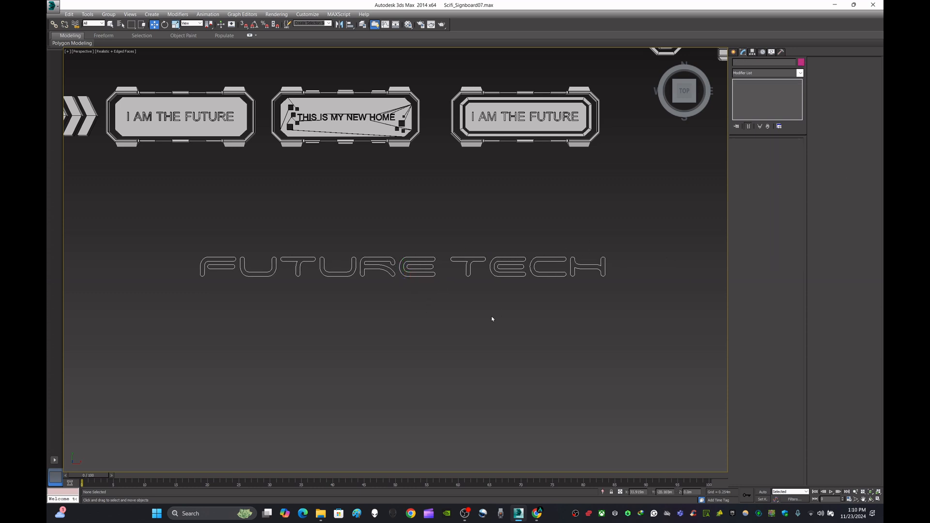
pyautogui.moveTo(489, 241); pyautogui.dragTo(522, 199, button='middle')
pyautogui.keyDown('shift'); pyautogui.moveTo(438, 225); pyautogui.dragTo(438, 317); pyautogui.keyUp('shift')
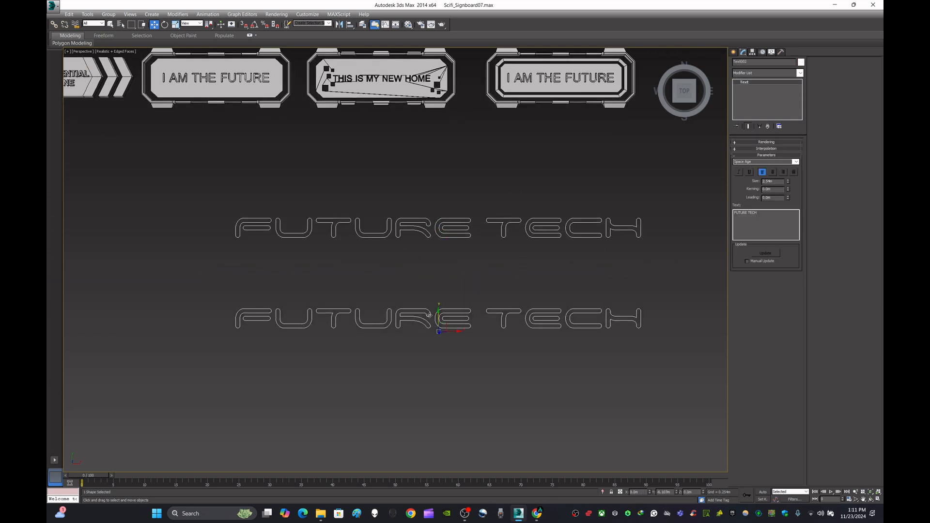
pyautogui.click(469, 291)
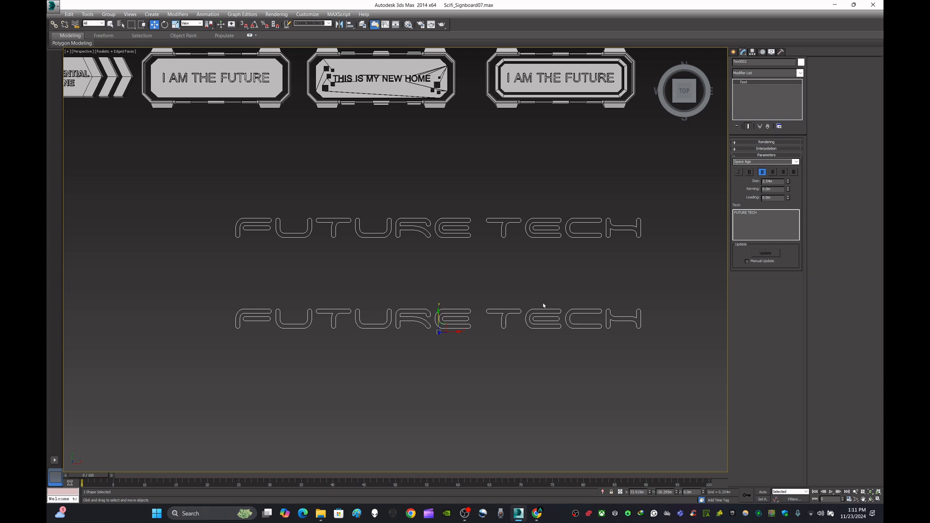
# Look up the OriginTech font file in the Fonts Collection folder, then return to 3ds Max.
pyautogui.moveTo(536, 515)
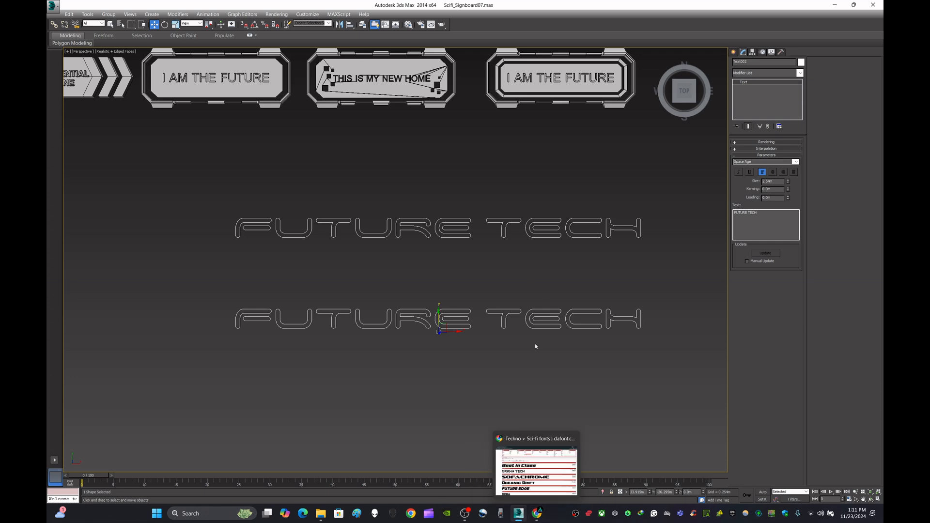
pyautogui.click(833, 7)
pyautogui.doubleClick(763, 223)
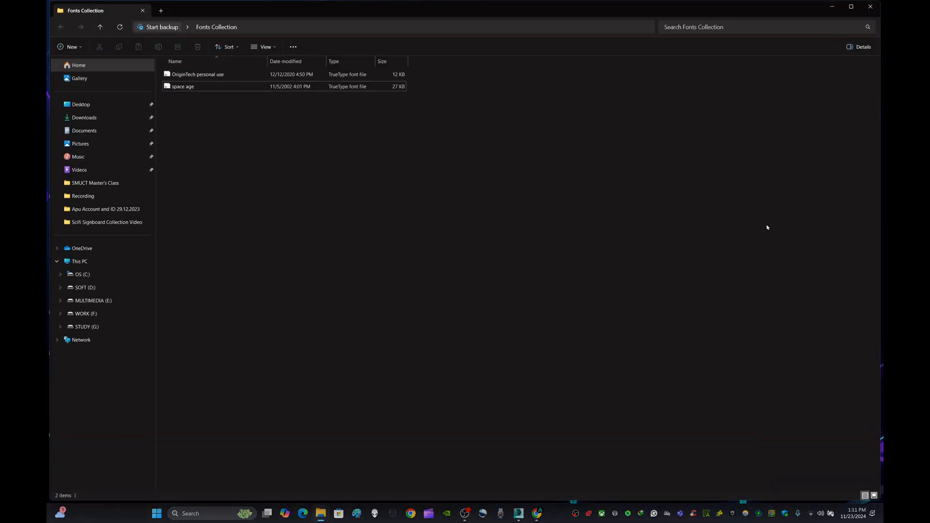
pyautogui.click(224, 77)
pyautogui.click(330, 137)
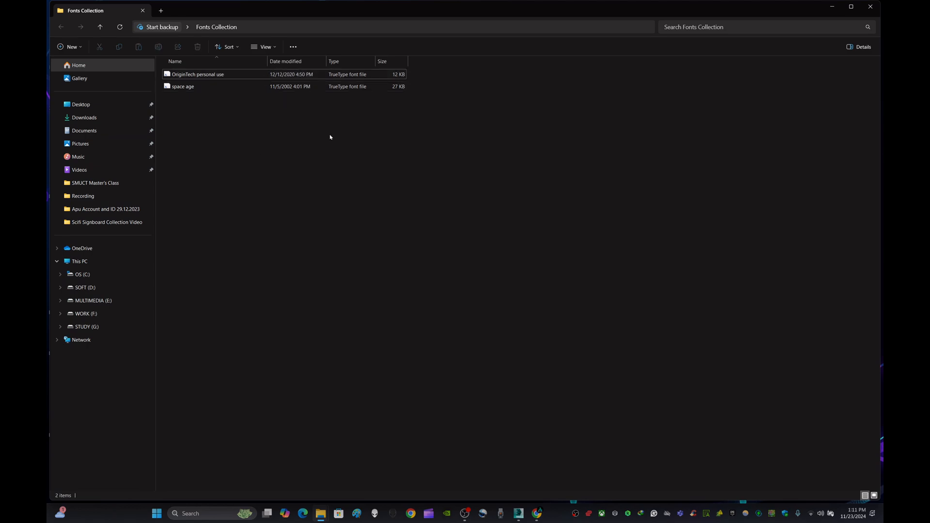
pyautogui.click(832, 7)
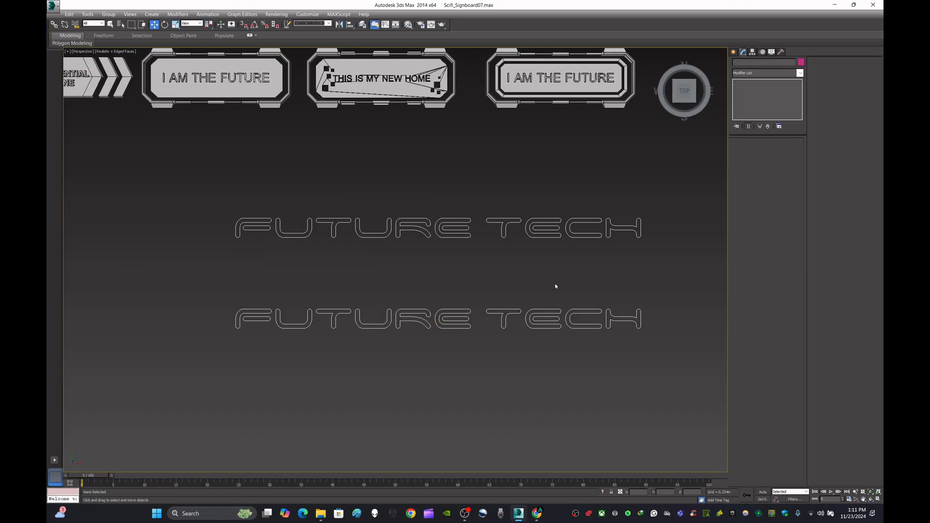
# Set the font of the lower FUTURE TECH text to Origin Tech Demo.
pyautogui.click(543, 311)
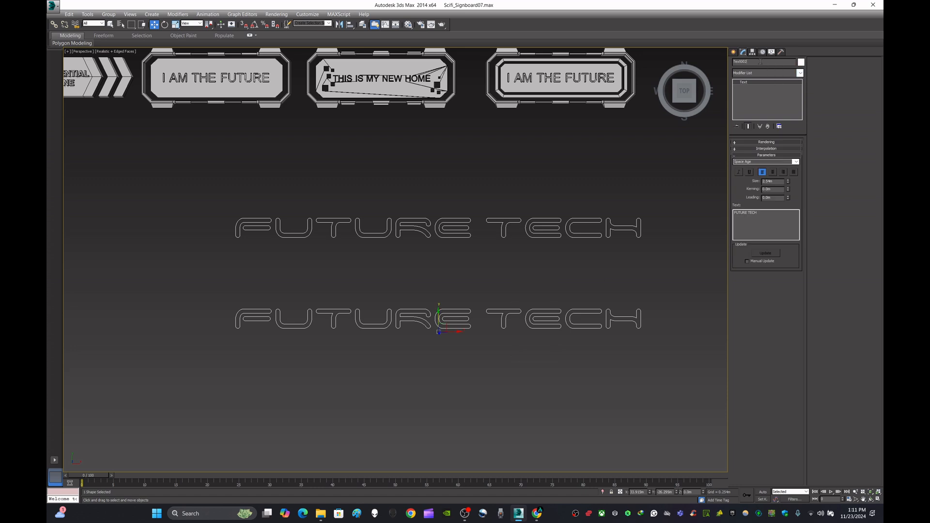
pyautogui.click(765, 161)
pyautogui.scroll(-15, 770, 227)
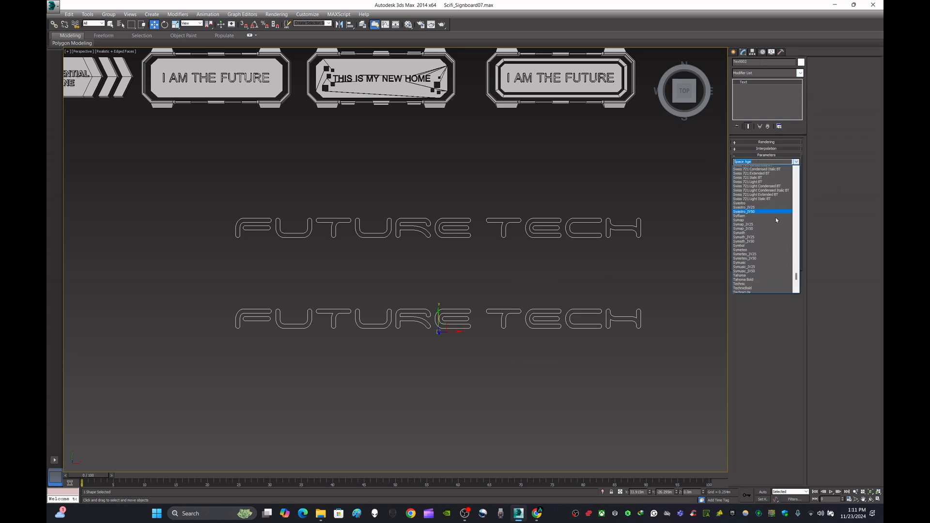
pyautogui.scroll(20, 771, 233)
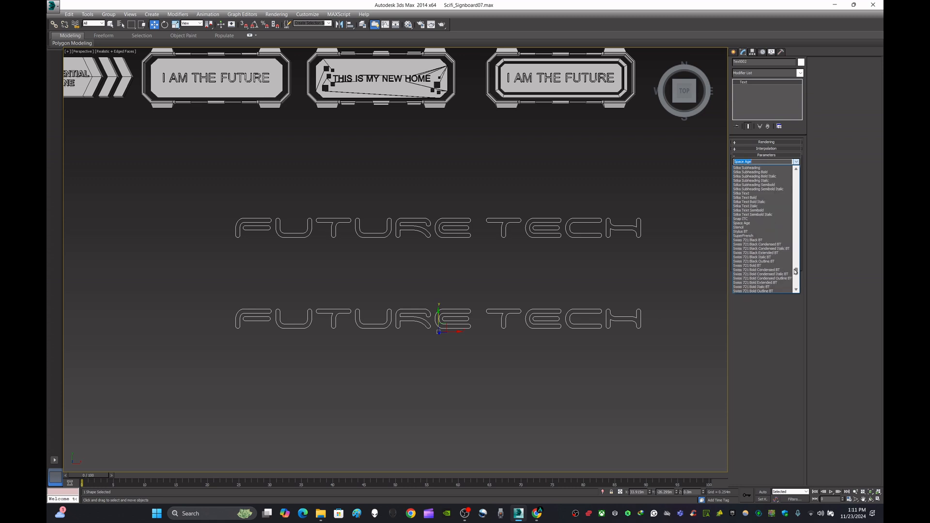
pyautogui.scroll(-15, 779, 239)
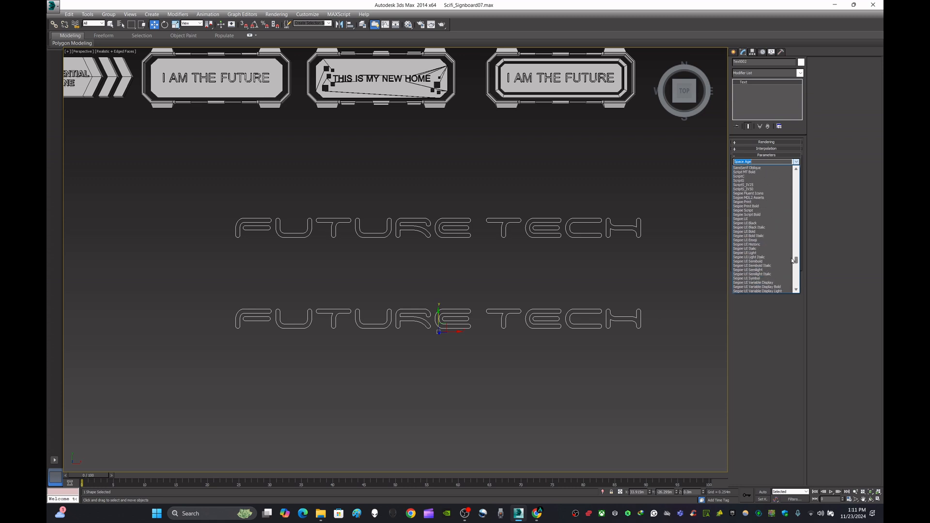
pyautogui.write('oRI')
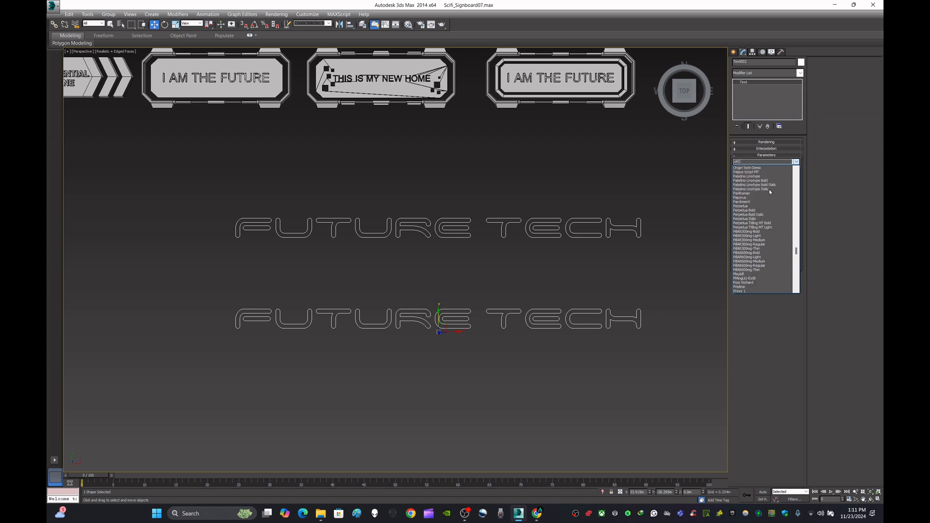
pyautogui.click(758, 168)
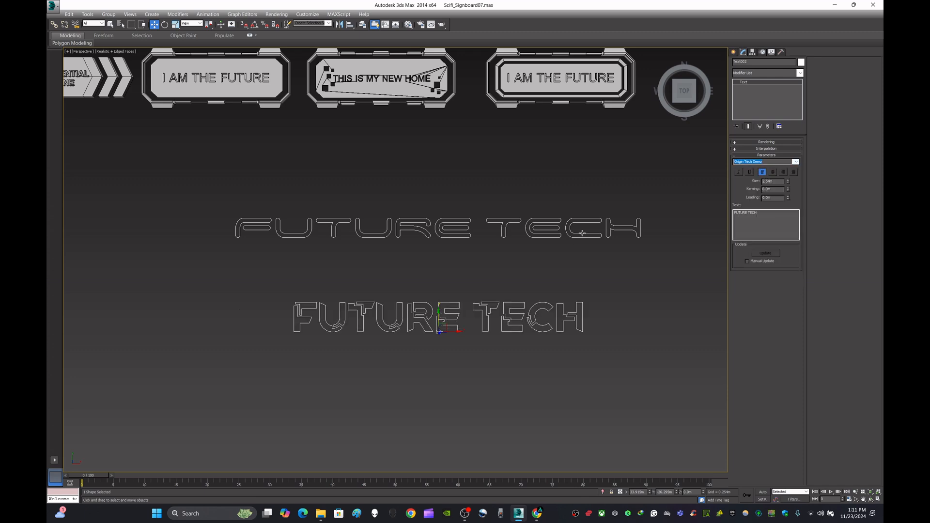
# Apply an Extrude modifier to the upper FUTURE TECH text in the Space Age font.
pyautogui.click(540, 288)
pyautogui.moveTo(527, 272); pyautogui.dragTo(462, 362)
pyautogui.click(492, 262)
pyautogui.moveTo(492, 261); pyautogui.dragTo(530, 203)
pyautogui.scroll(-3, 551, 245)
pyautogui.click(550, 245)
pyautogui.keyDown('alt'); pyautogui.moveTo(551, 245); pyautogui.dragTo(379, 194, button='middle'); pyautogui.keyUp('alt')
pyautogui.scroll(4, 380, 194)
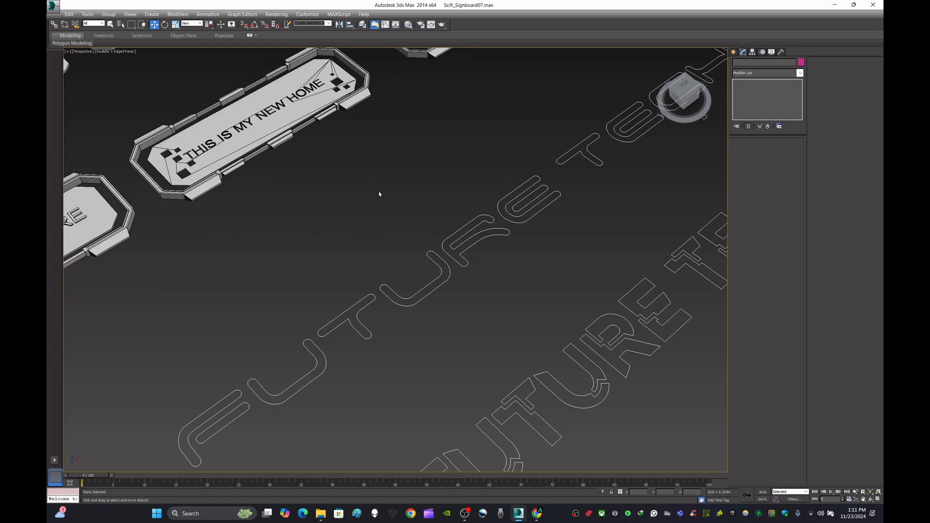
pyautogui.moveTo(486, 196); pyautogui.dragTo(506, 290)
pyautogui.click(785, 73)
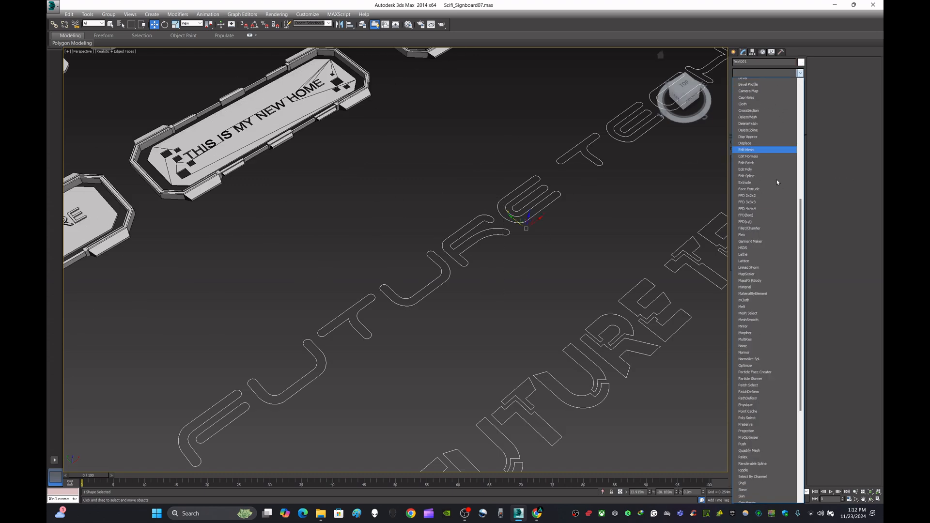
pyautogui.scroll(-3, 772, 145)
pyautogui.click(769, 114)
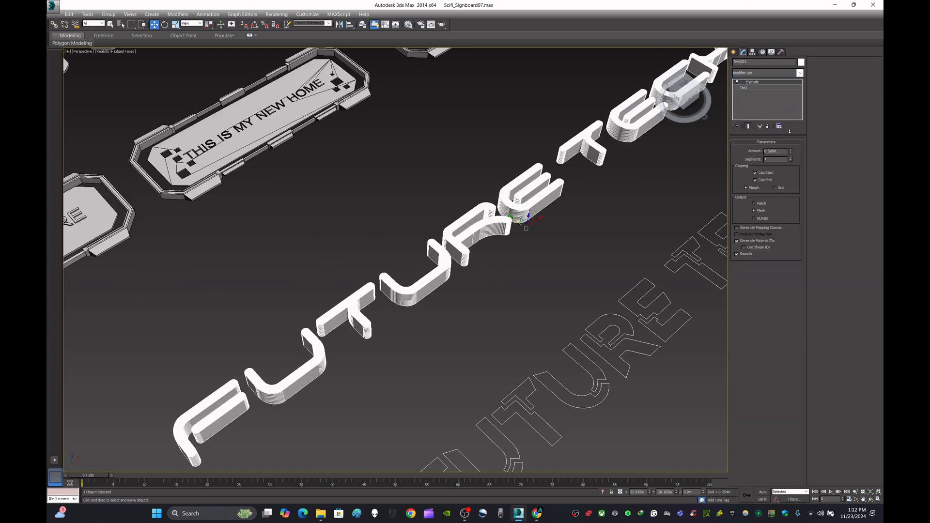
# Set the object color of the extruded Space Age FUTURE TECH text to black.
pyautogui.click(620, 218)
pyautogui.scroll(-5, 620, 217)
pyautogui.scroll(5, 533, 161)
pyautogui.moveTo(533, 161); pyautogui.dragTo(535, 346)
pyautogui.click(800, 63)
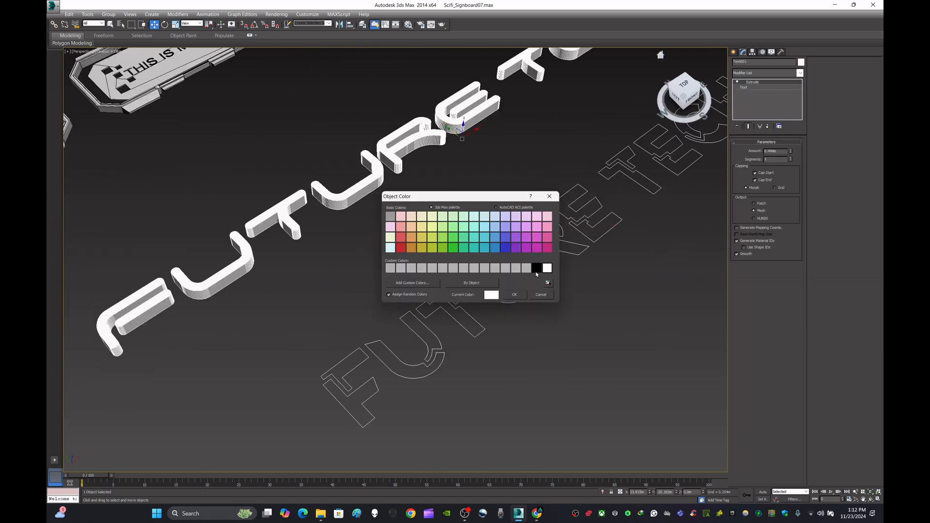
pyautogui.click(536, 269)
pyautogui.click(515, 294)
pyautogui.click(553, 318)
# Assign the first material slot of the fourth row to the extruded Space Age text and close the Material Editor.
pyautogui.click(421, 125)
pyautogui.click(409, 24)
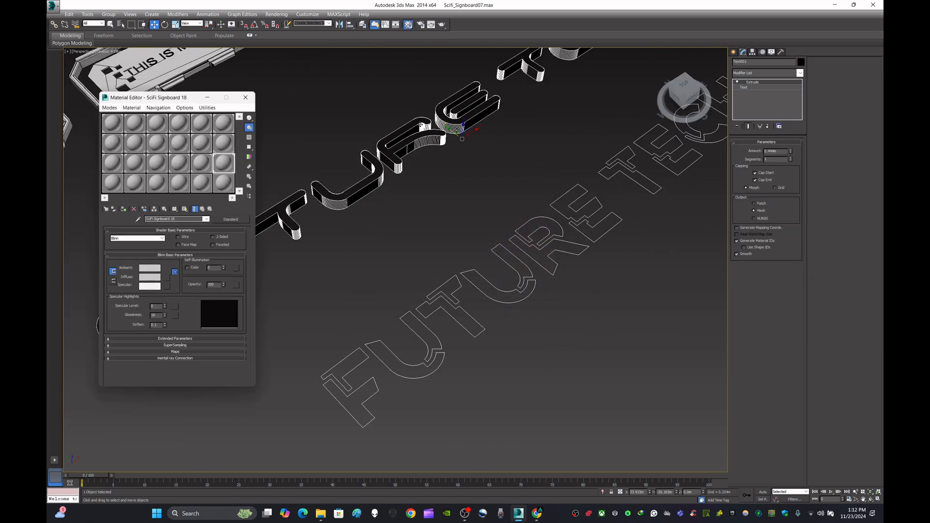
pyautogui.moveTo(113, 183); pyautogui.dragTo(297, 237)
pyautogui.click(486, 231)
pyautogui.click(246, 97)
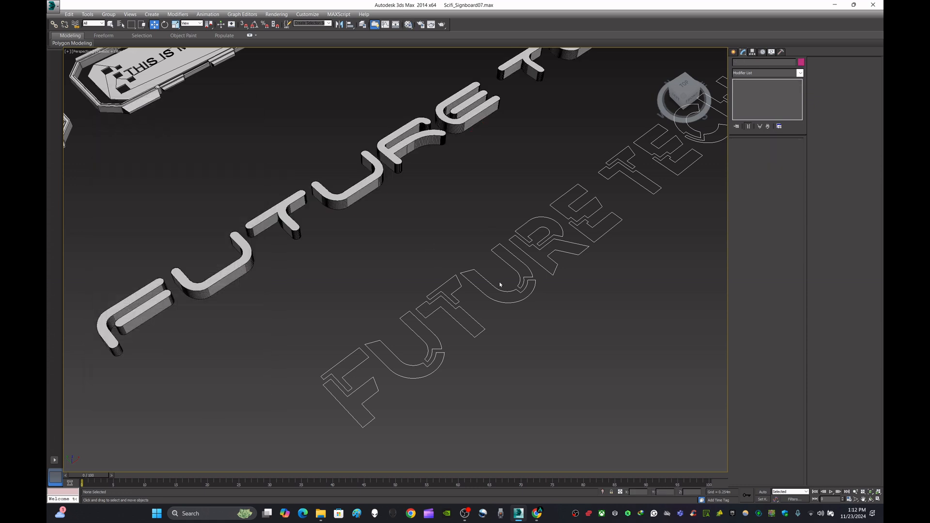
# Extrude the lower FUTURE TECH text in the Origin Tech Demo font and set its object color to black.
pyautogui.moveTo(469, 372); pyautogui.dragTo(472, 370)
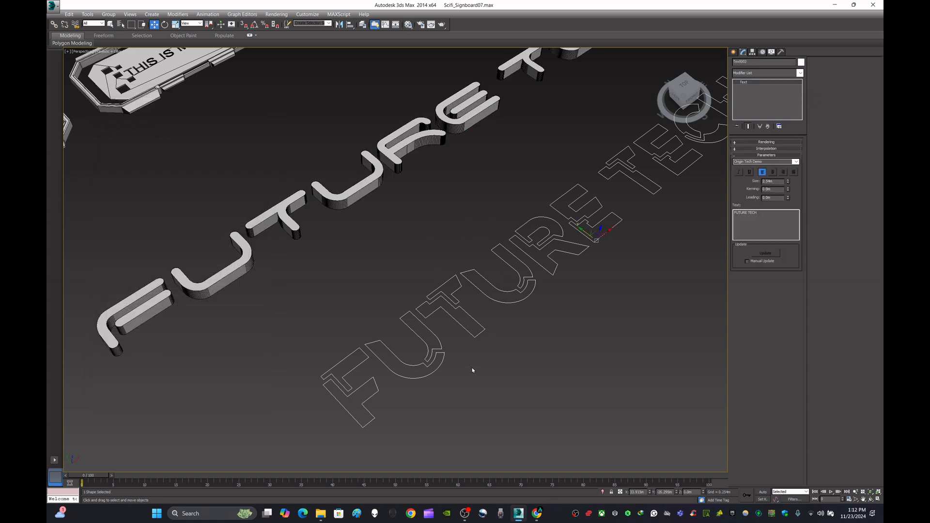
pyautogui.click(800, 73)
pyautogui.click(774, 114)
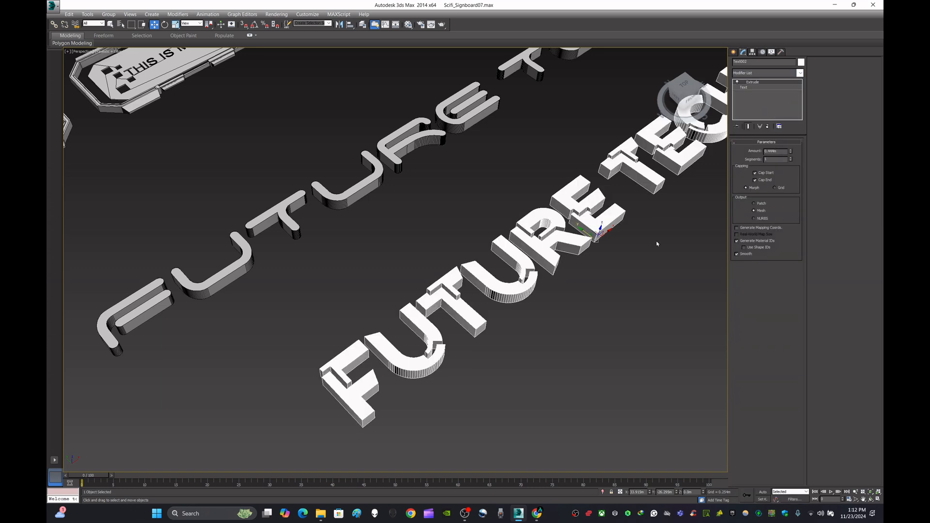
pyautogui.click(801, 63)
pyautogui.click(519, 296)
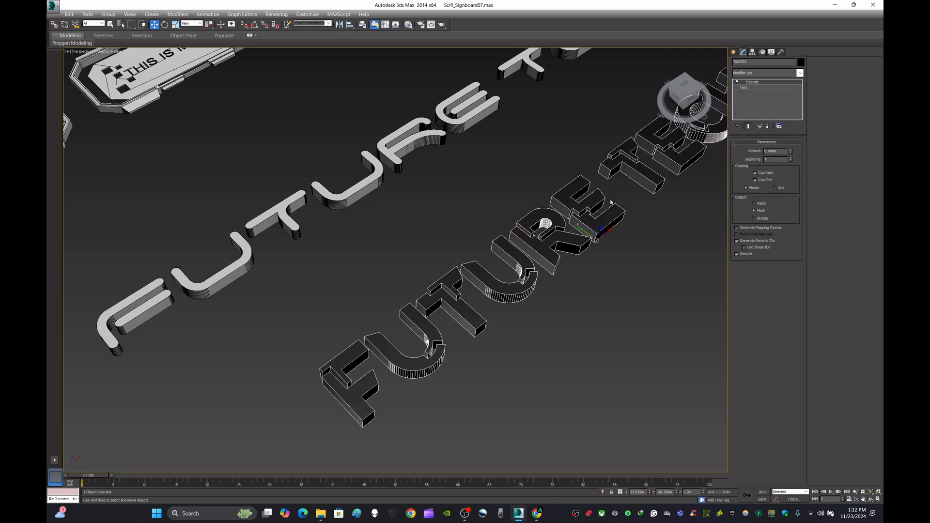
# Assign the material 20 - Default to the extruded lower text and close the Material Editor.
pyautogui.press('m')
pyautogui.click(135, 183)
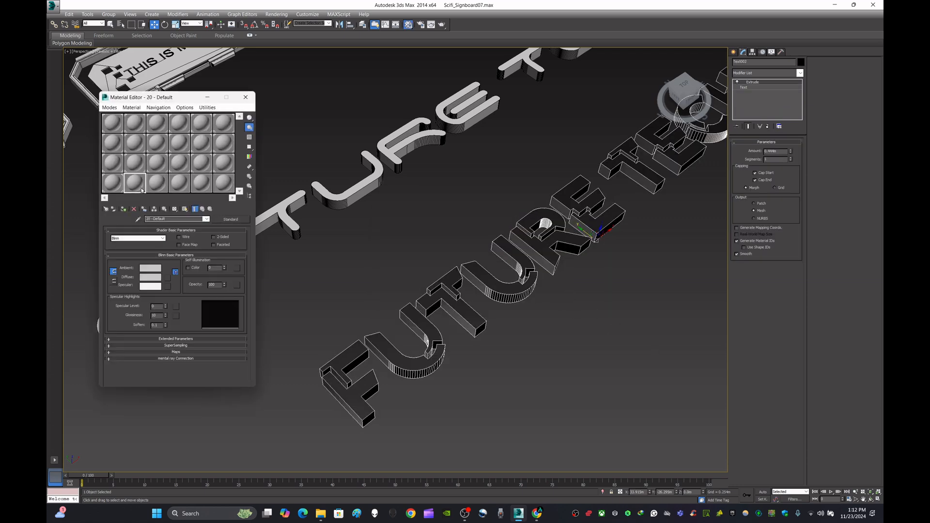
pyautogui.click(124, 209)
pyautogui.click(245, 97)
pyautogui.click(415, 253)
# View the texts from the top and replace the lower text's wording with CYBER STATION.
pyautogui.scroll(-5, 591, 312)
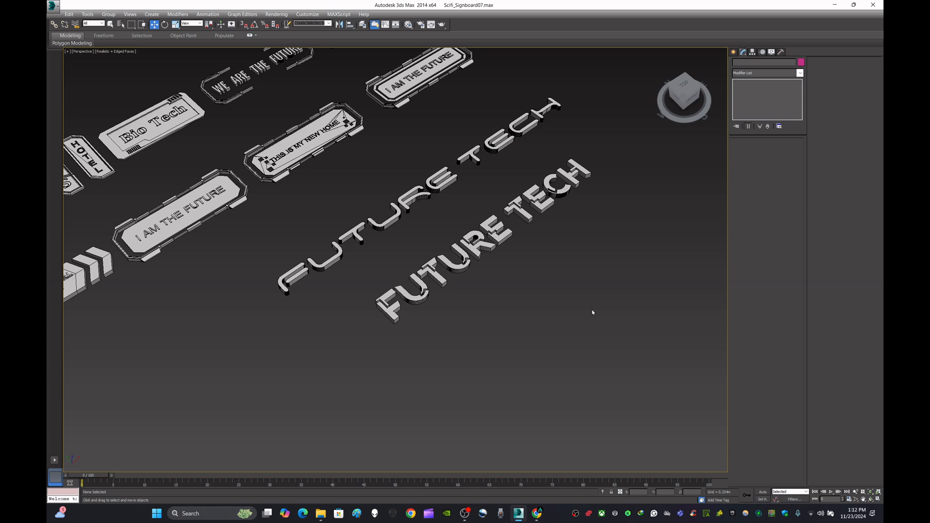
pyautogui.click(692, 108)
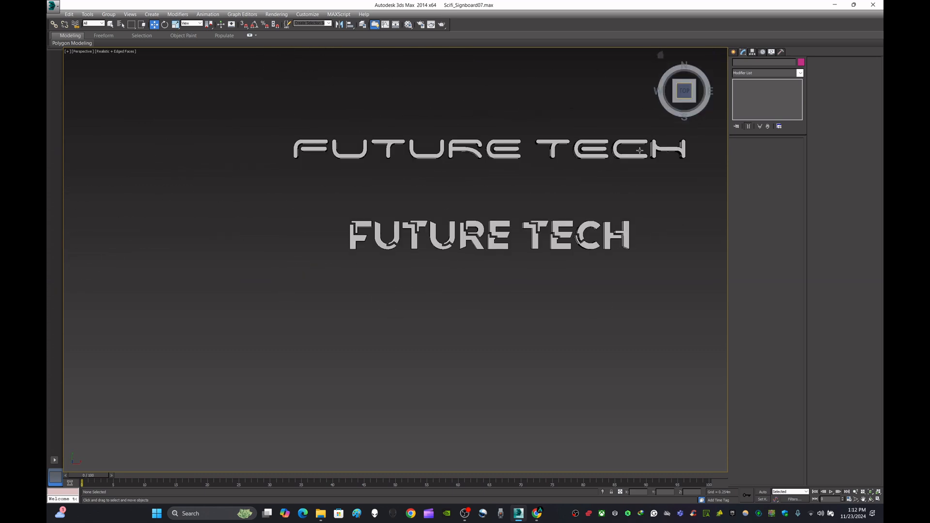
pyautogui.click(516, 236)
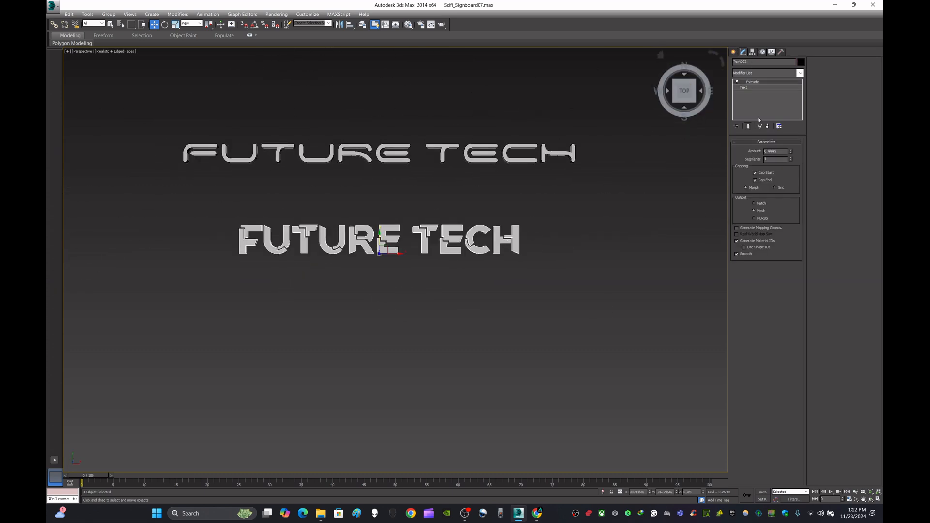
pyautogui.click(744, 87)
pyautogui.moveTo(765, 215); pyautogui.dragTo(722, 203)
pyautogui.press('BackSpace')
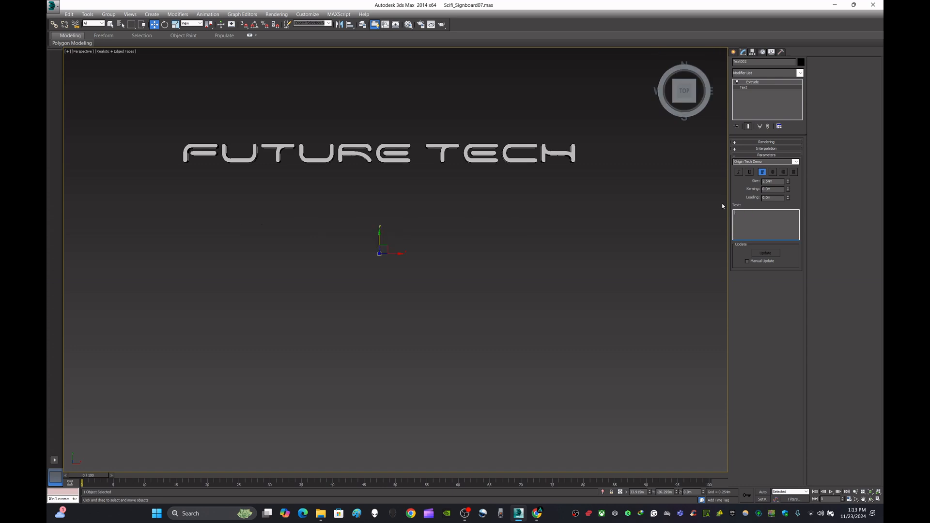
pyautogui.write('CYBER')
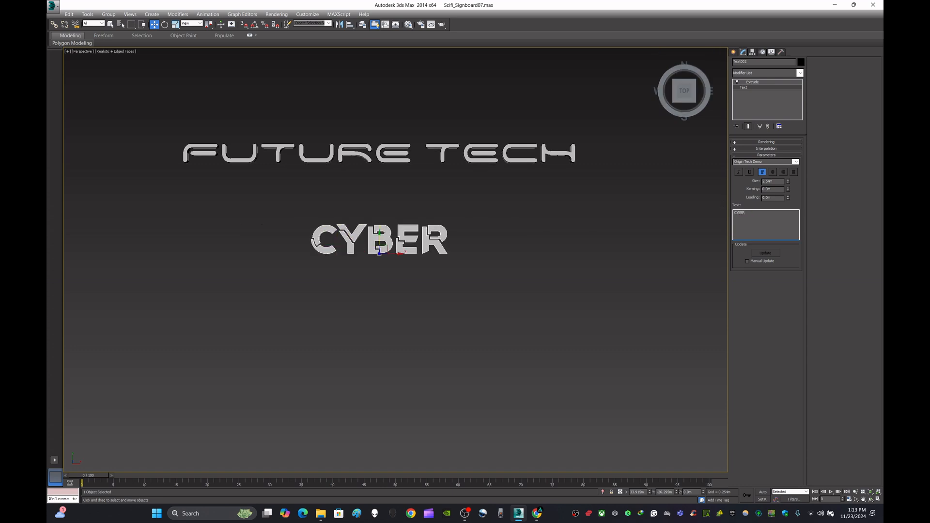
pyautogui.write(' STATION')
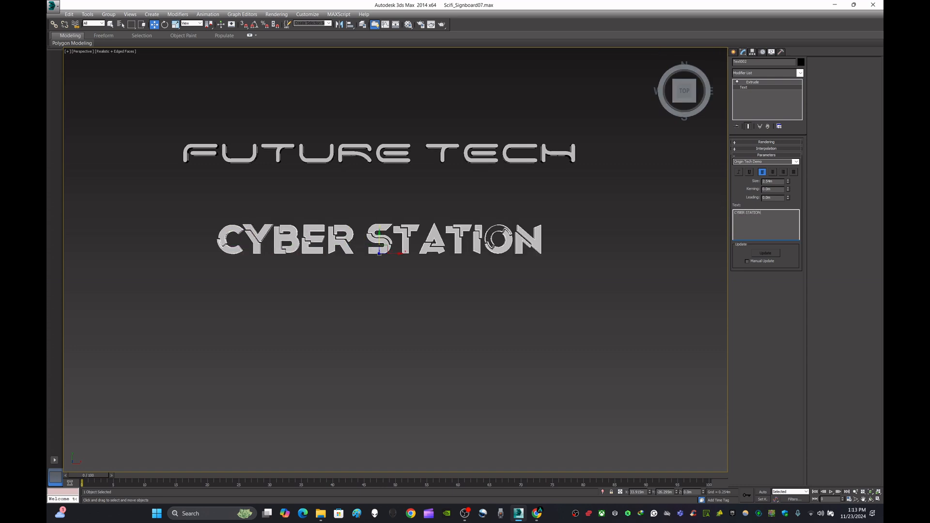
# Examine the cut letter shapes of the extruded CYBER STATION text up close.
pyautogui.click(733, 51)
pyautogui.scroll(8, 535, 224)
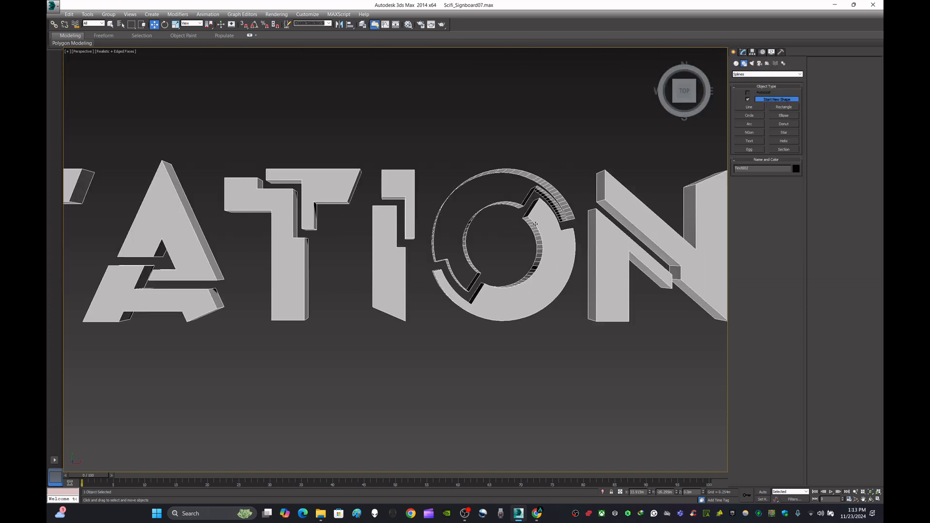
pyautogui.scroll(-5, 535, 224)
pyautogui.moveTo(535, 224); pyautogui.dragTo(532, 245, button='middle')
pyautogui.scroll(5, 532, 245)
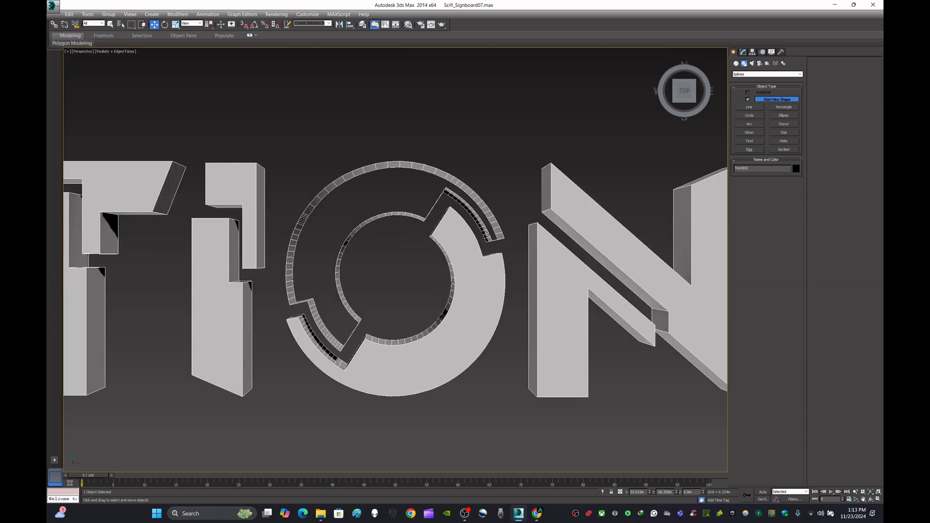
pyautogui.scroll(4, 486, 236)
pyautogui.scroll(-6, 487, 237)
pyautogui.scroll(-8, 487, 237)
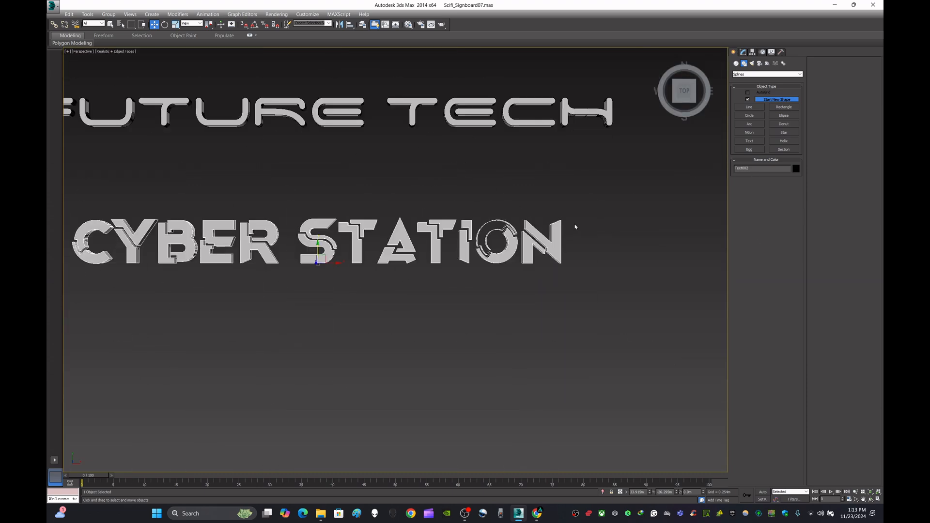
# Change the wording of the lower text from CYBER STATION to CYBER CITY.
pyautogui.click(742, 52)
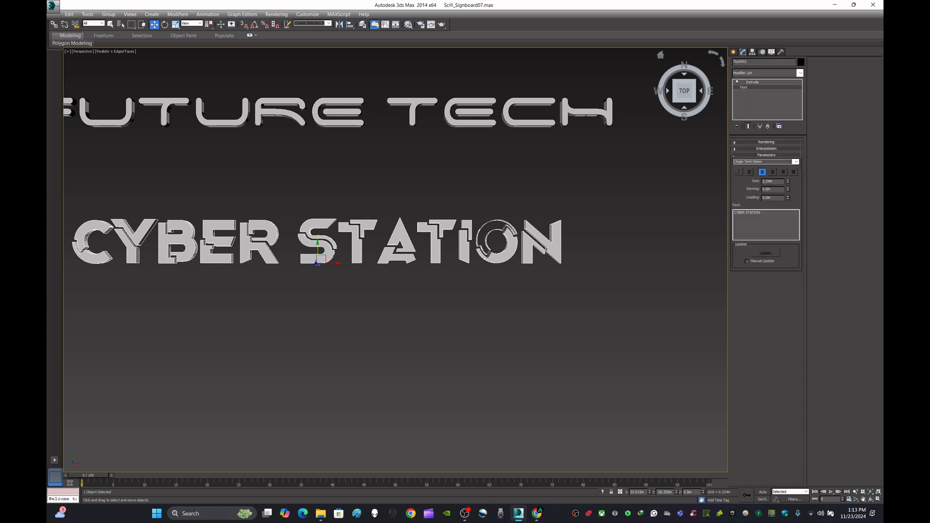
pyautogui.press('BackSpace')
pyautogui.press('BackSpace')
pyautogui.press('BackSpace')
pyautogui.press('BackSpace')
pyautogui.press('BackSpace')
pyautogui.press('BackSpace')
pyautogui.press('BackSpace')
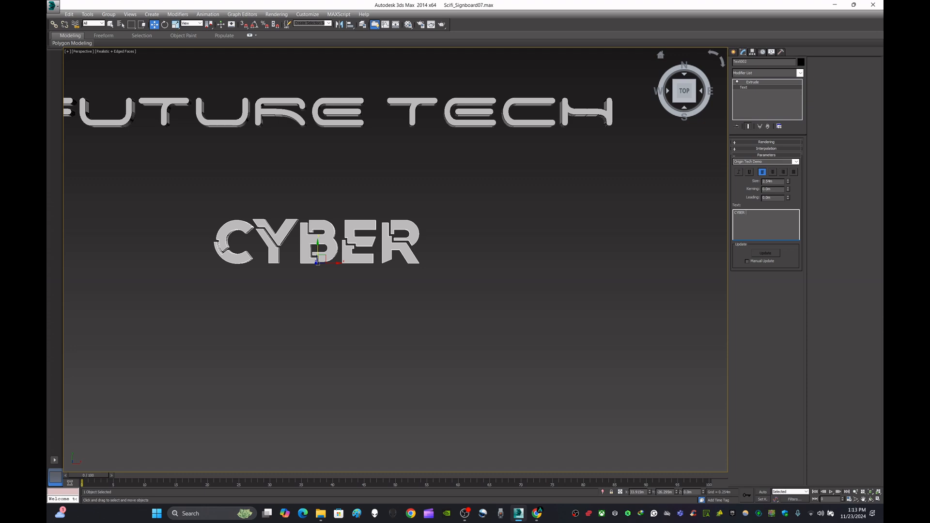
pyautogui.write('CITY')
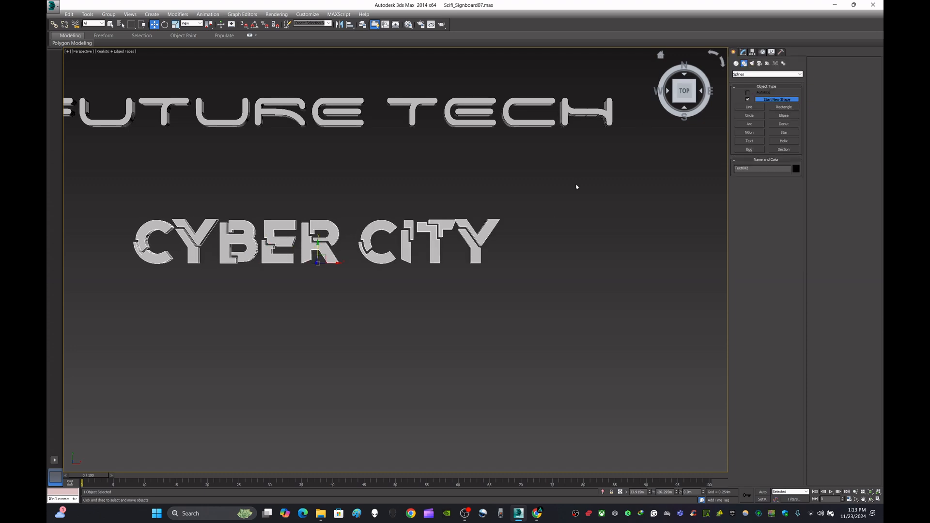
# Convert the extruded FUTURE TECH text to an Editable Poly.
pyautogui.scroll(-3, 601, 199)
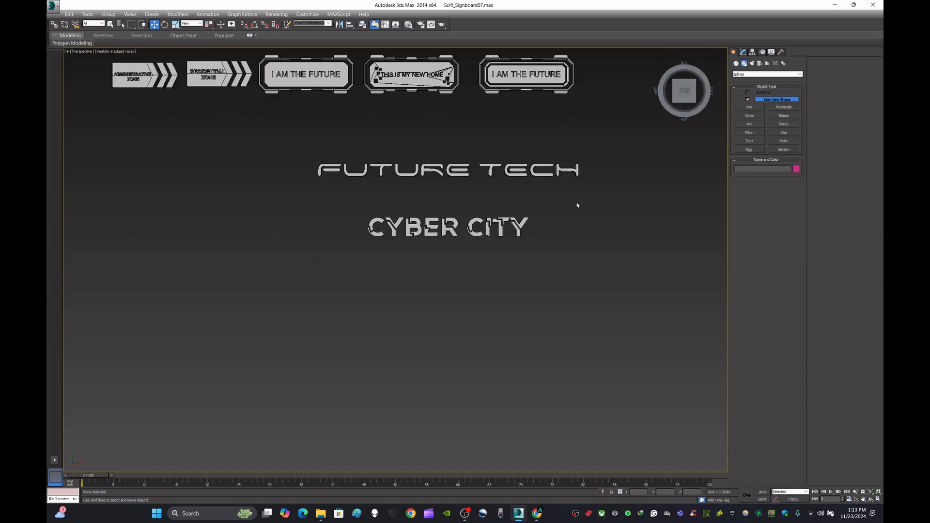
pyautogui.scroll(3, 601, 203)
pyautogui.scroll(-3, 484, 262)
pyautogui.moveTo(582, 283); pyautogui.dragTo(561, 287, button='middle')
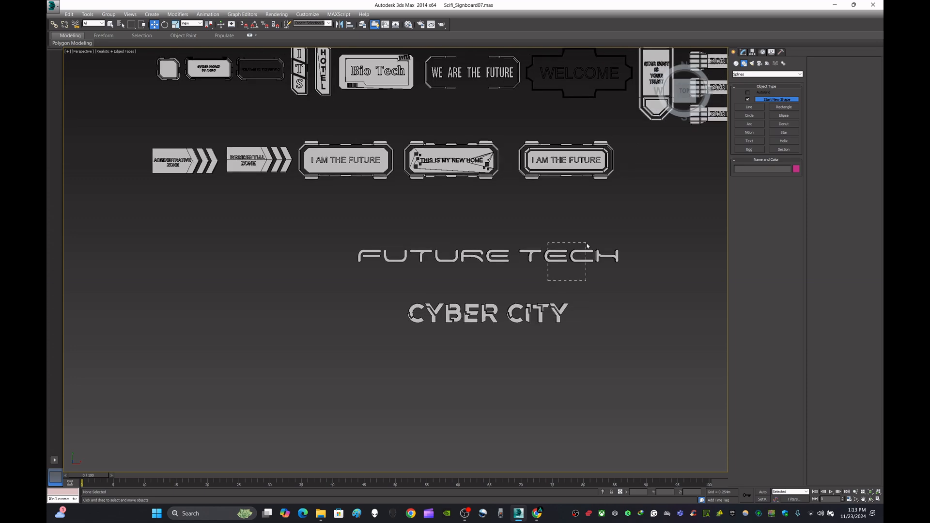
pyautogui.rightClick(566, 247)
pyautogui.moveTo(594, 330)
pyautogui.click(676, 337)
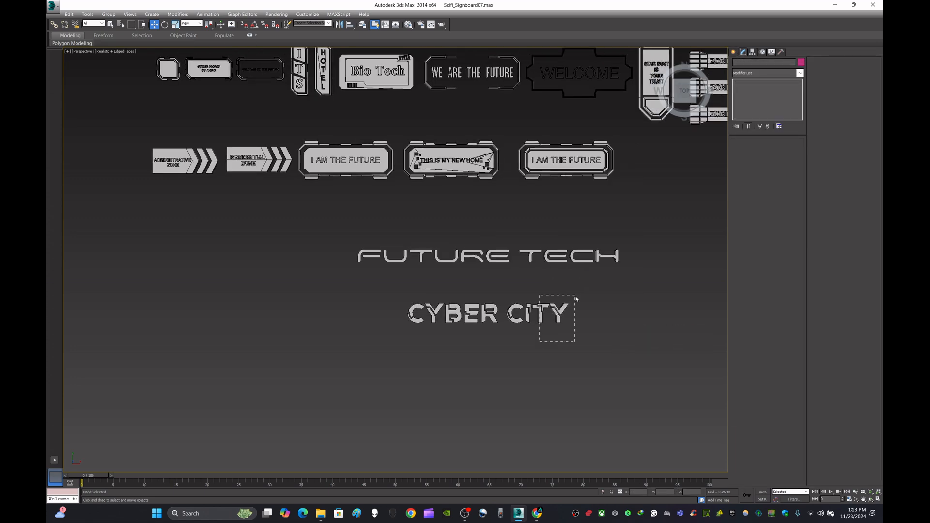
# Convert the CYBER CITY text to an Editable Poly.
pyautogui.moveTo(575, 296); pyautogui.dragTo(575, 296)
pyautogui.rightClick(555, 307)
pyautogui.moveTo(584, 383)
pyautogui.click(668, 391)
pyautogui.click(658, 360)
# Copy the last I AM THE FUTURE signboard below its row and isolate the copy together with the FUTURE TECH and CYBER CITY texts.
pyautogui.moveTo(663, 267); pyautogui.dragTo(605, 323, button='middle')
pyautogui.scroll(2, 547, 237)
pyautogui.click(523, 203)
pyautogui.scroll(-2, 523, 204)
pyautogui.click(576, 241)
pyautogui.moveTo(616, 243); pyautogui.dragTo(552, 241, button='middle')
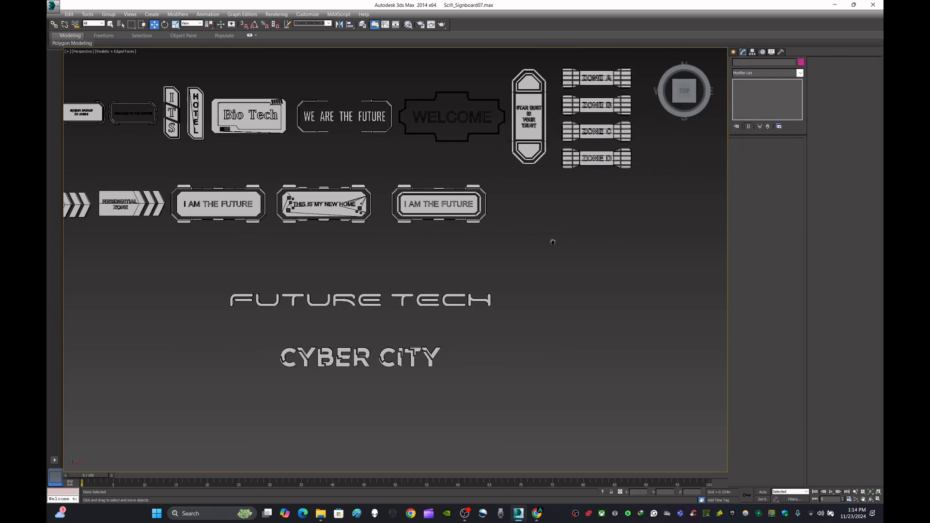
pyautogui.click(486, 217)
pyautogui.moveTo(449, 206)
pyautogui.keyDown('shift'); pyautogui.mouseDown()
pyautogui.moveTo(557, 206)
pyautogui.moveTo(542, 268)
pyautogui.mouseUp(); pyautogui.keyUp('shift')
pyautogui.click(487, 290)
pyautogui.moveTo(243, 394); pyautogui.dragTo(532, 282)
pyautogui.hotkey('alt', 'q')
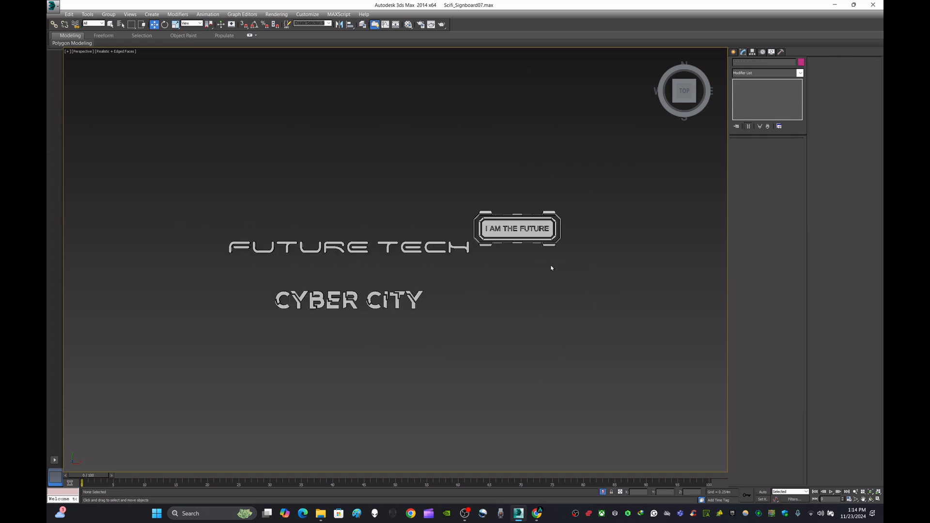
# Place the copied signboard at the world origin with X and Y set to 0 m.
pyautogui.click(523, 229)
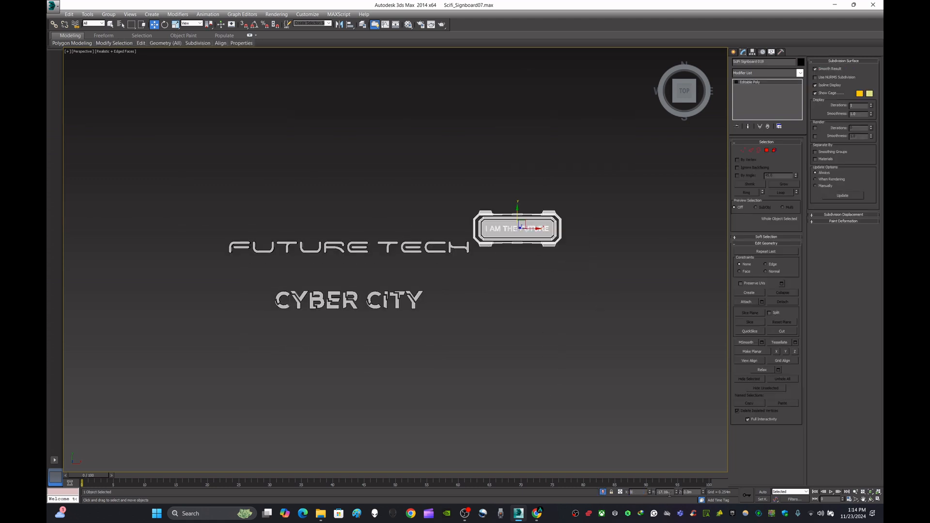
pyautogui.write('0m')
pyautogui.press('Return')
pyautogui.click(550, 301)
# Delete all the I AM THE FUTURE letter elements from the copied signboard, leaving its panel blank.
pyautogui.moveTo(111, 118); pyautogui.dragTo(354, 219, button='middle')
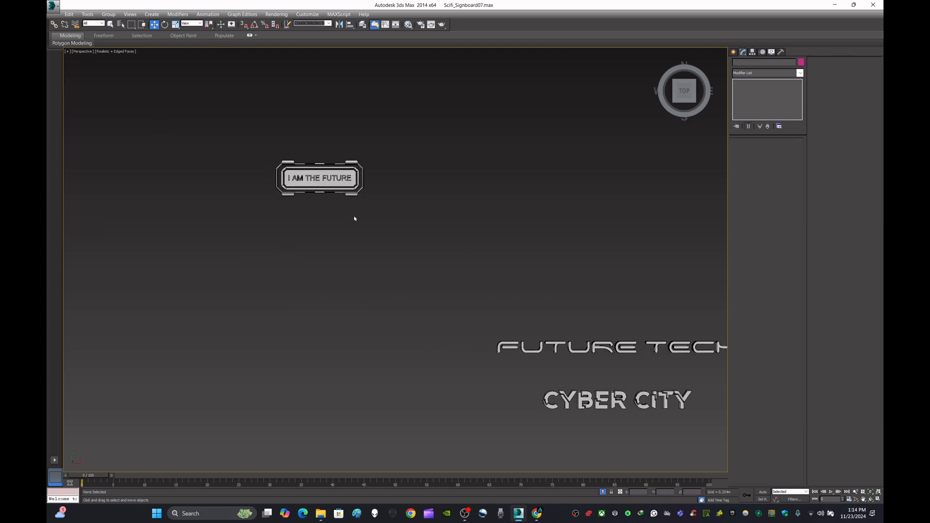
pyautogui.click(320, 184)
pyautogui.press('z')
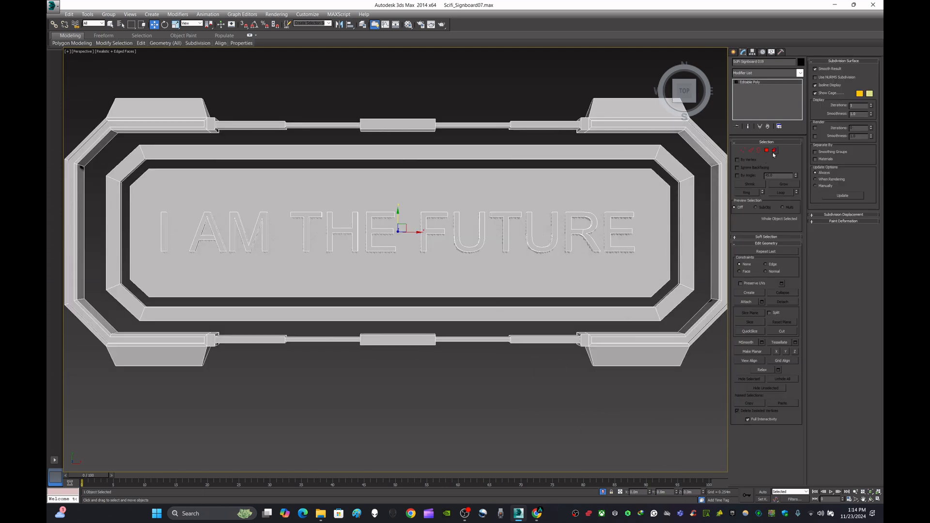
pyautogui.click(774, 151)
pyautogui.click(409, 222)
pyautogui.click(627, 233)
pyautogui.press('Delete')
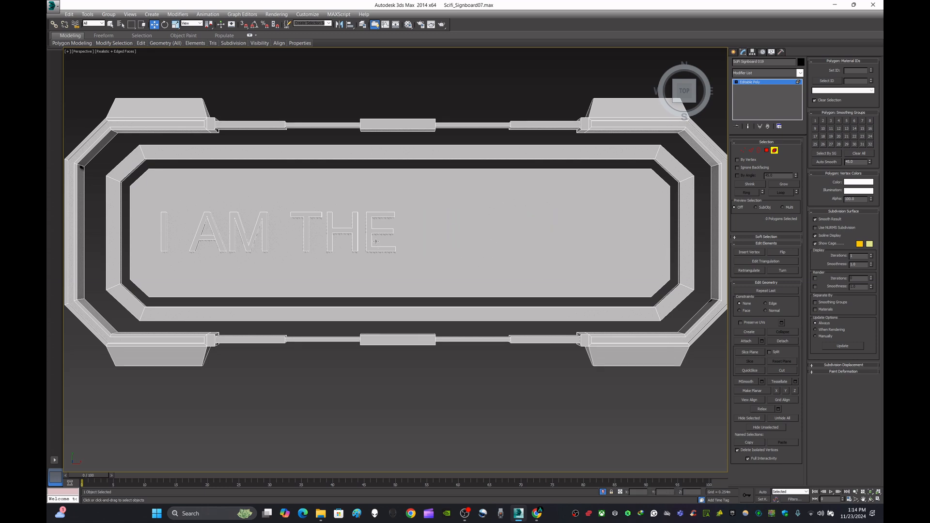
pyautogui.scroll(3, 345, 241)
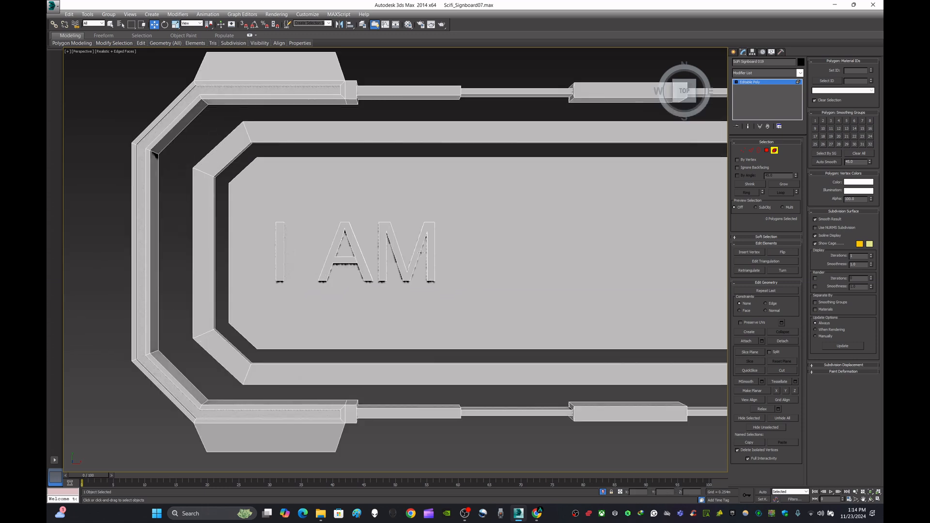
pyautogui.press('z')
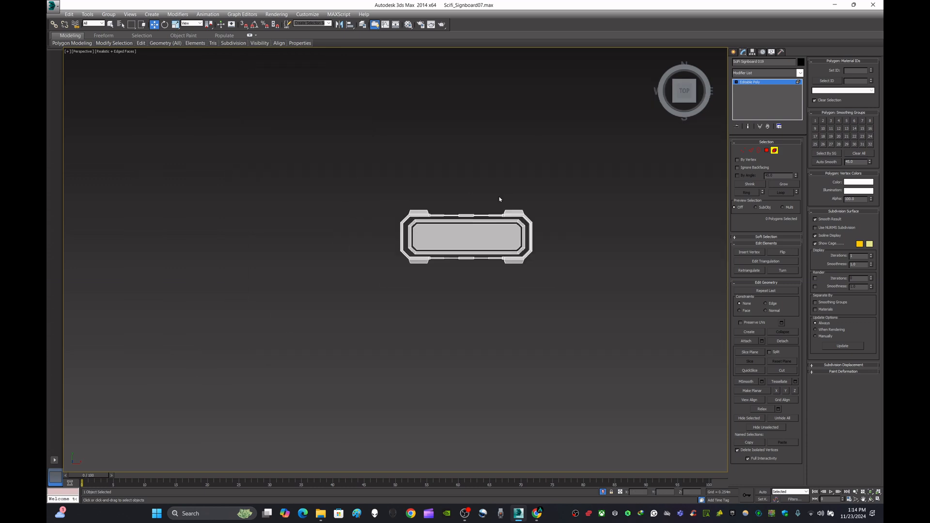
# Center the blank signboard's pivot on its geometry.
pyautogui.click(734, 52)
pyautogui.press('z')
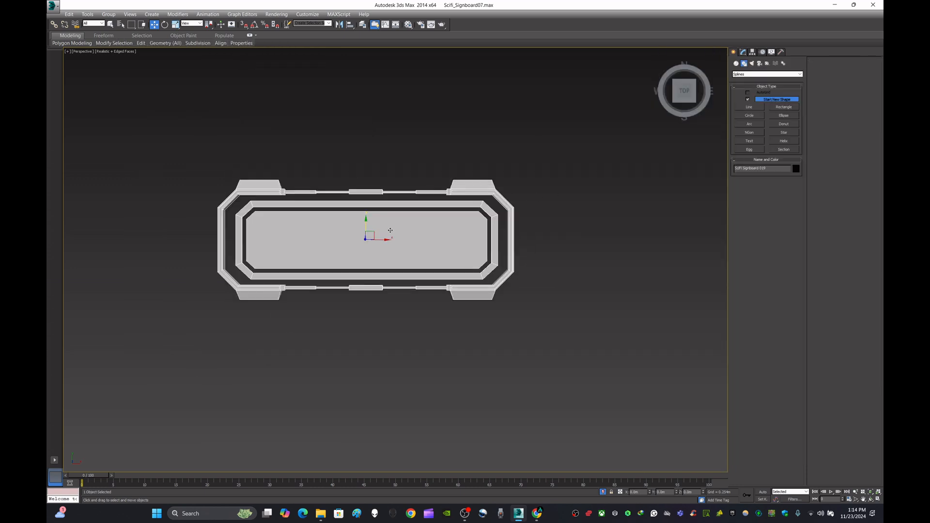
pyautogui.click(752, 52)
pyautogui.click(773, 101)
pyautogui.click(733, 52)
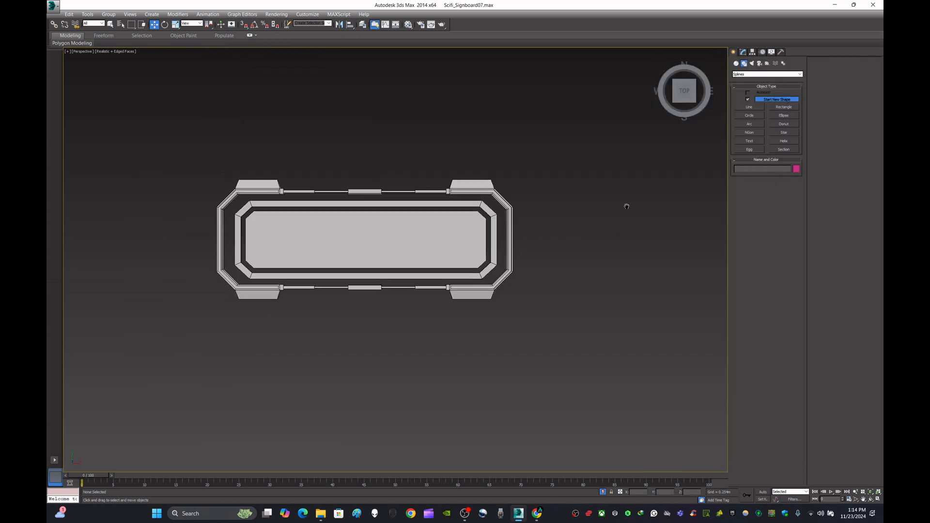
# Clone the blank signboard along X as one independent copy placed beside the original.
pyautogui.moveTo(381, 240); pyautogui.dragTo(321, 238, button='middle')
pyautogui.keyDown('shift'); pyautogui.moveTo(321, 238); pyautogui.dragTo(639, 239); pyautogui.keyUp('shift')
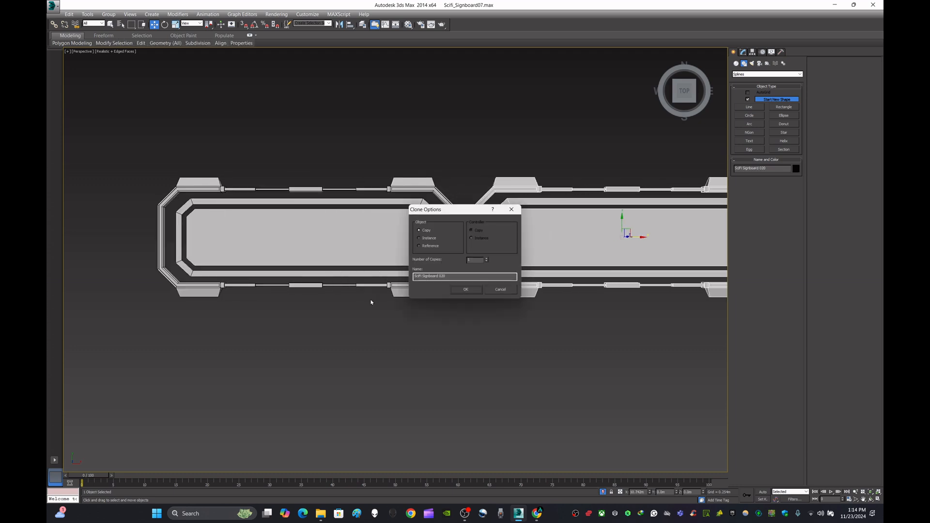
pyautogui.click(465, 286)
# Center the pivot of the FUTURE TECH text on the object.
pyautogui.scroll(-4, 461, 297)
pyautogui.click(524, 344)
pyautogui.moveTo(524, 344); pyautogui.dragTo(414, 220, button='middle')
pyautogui.moveTo(600, 276); pyautogui.dragTo(628, 332)
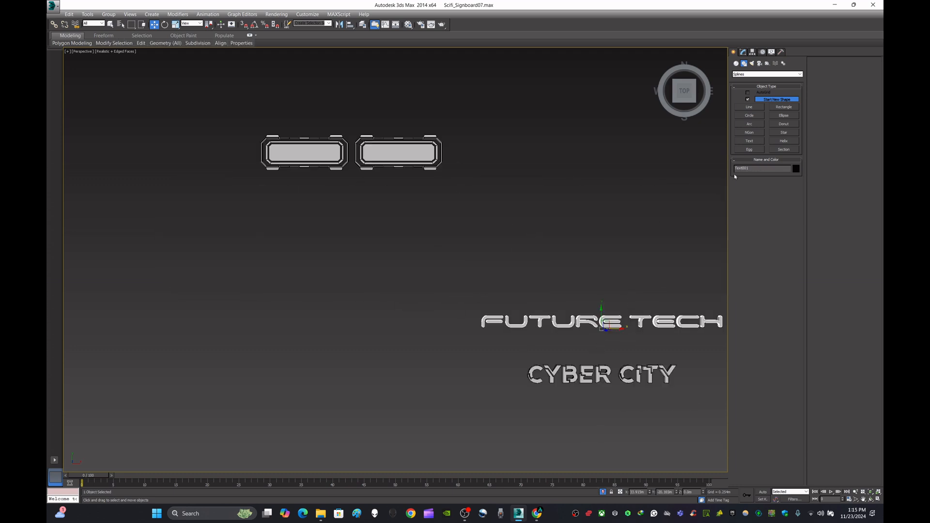
pyautogui.click(752, 52)
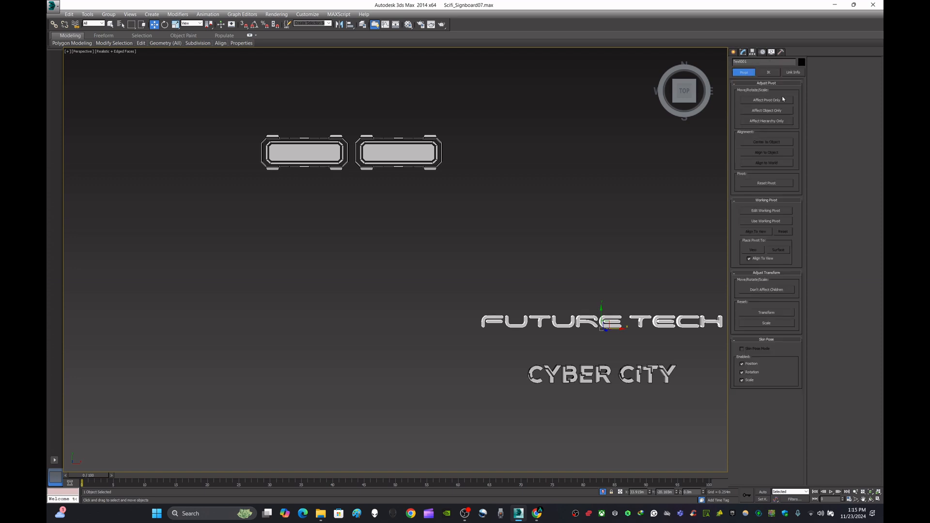
pyautogui.click(766, 100)
pyautogui.click(766, 144)
pyautogui.click(733, 52)
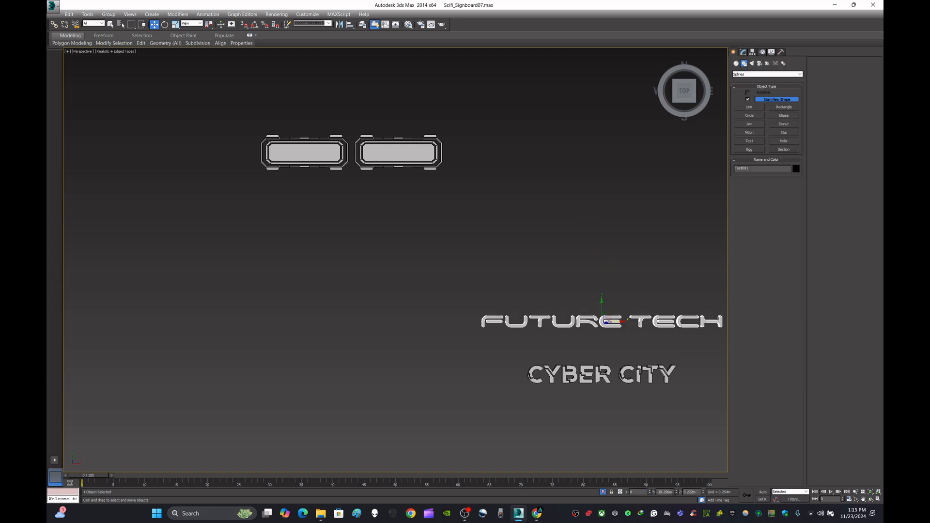
# Place the FUTURE TECH text at the world origin, with its X, Y and Z positions at 0 m.
pyautogui.write('0')
pyautogui.press('Return')
pyautogui.press('Tab')
pyautogui.write('0')
pyautogui.press('Return')
# Scale the FUTURE TECH text down uniformly with exact values so it fits inside the first signboard's panel.
pyautogui.moveTo(399, 214); pyautogui.dragTo(490, 265, button='middle')
pyautogui.scroll(4, 591, 305)
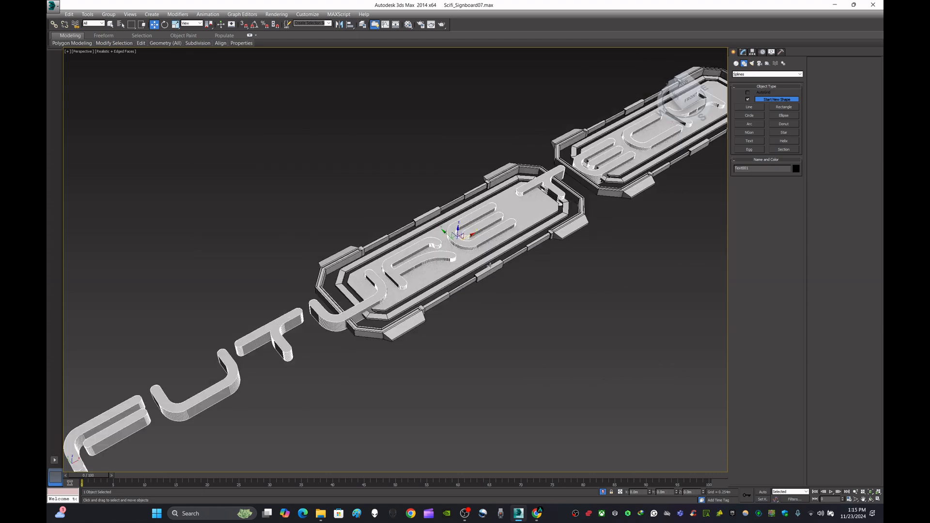
pyautogui.rightClick(175, 24)
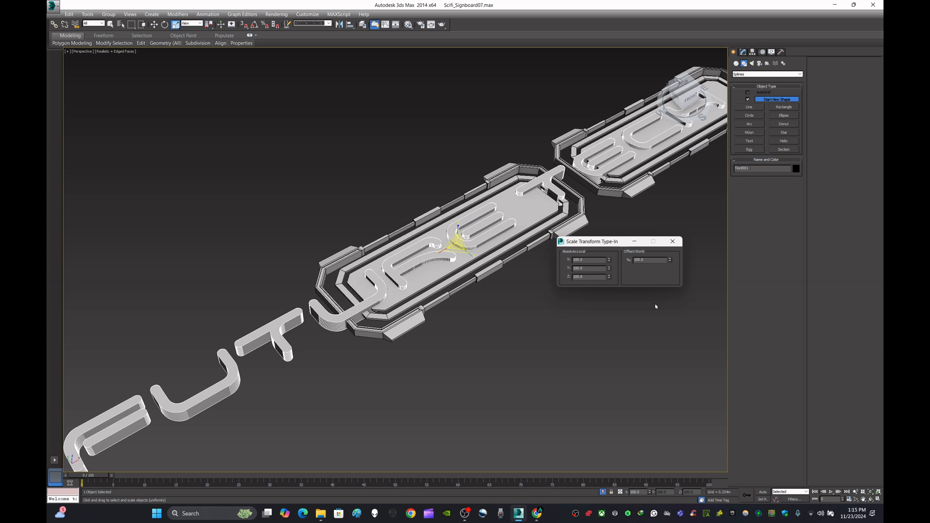
pyautogui.write('30.1')
pyautogui.press('Return')
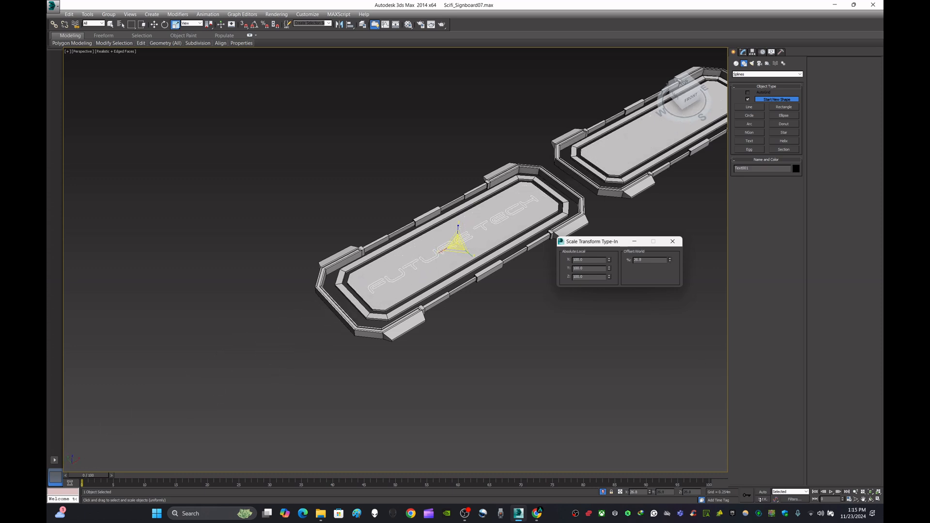
pyautogui.click(672, 242)
# Raise the FUTURE TECH text along Z so its letters stand out above the signboard panel.
pyautogui.keyDown('alt'); pyautogui.moveTo(588, 307); pyautogui.dragTo(530, 259, button='middle'); pyautogui.keyUp('alt')
pyautogui.scroll(6, 531, 258)
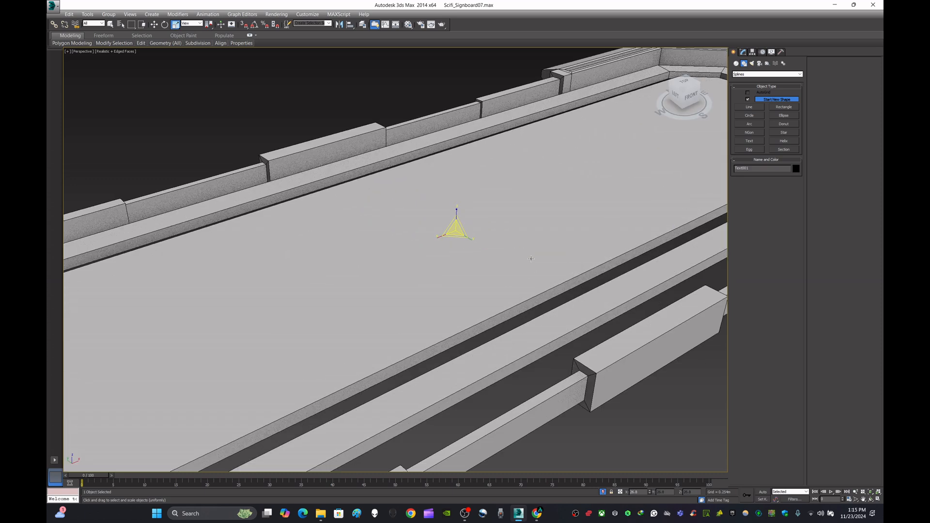
pyautogui.click(457, 212)
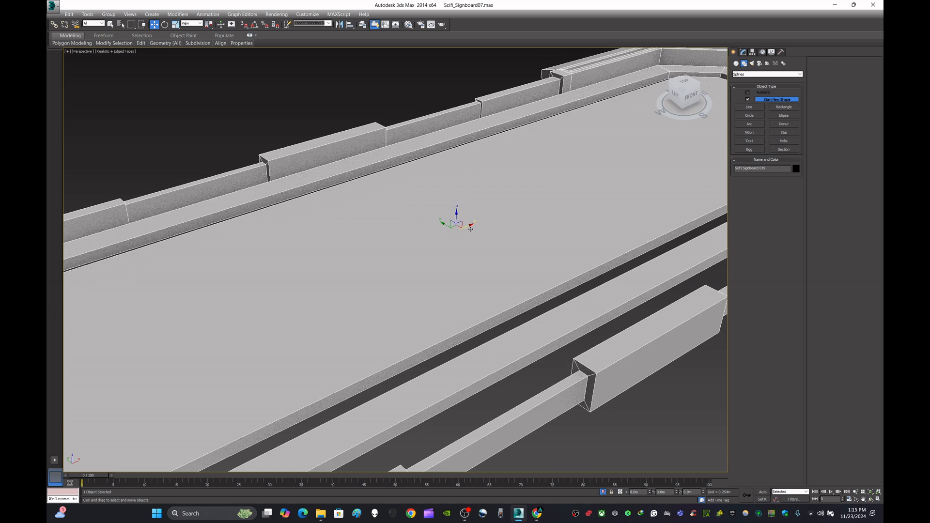
pyautogui.moveTo(470, 229)
pyautogui.keyDown('alt'); pyautogui.mouseDown(button='middle')
pyautogui.moveTo(542, 253)
pyautogui.moveTo(490, 249)
pyautogui.moveTo(472, 237)
pyautogui.moveTo(477, 228)
pyautogui.mouseUp(button='middle'); pyautogui.keyUp('alt')
pyautogui.click(480, 217)
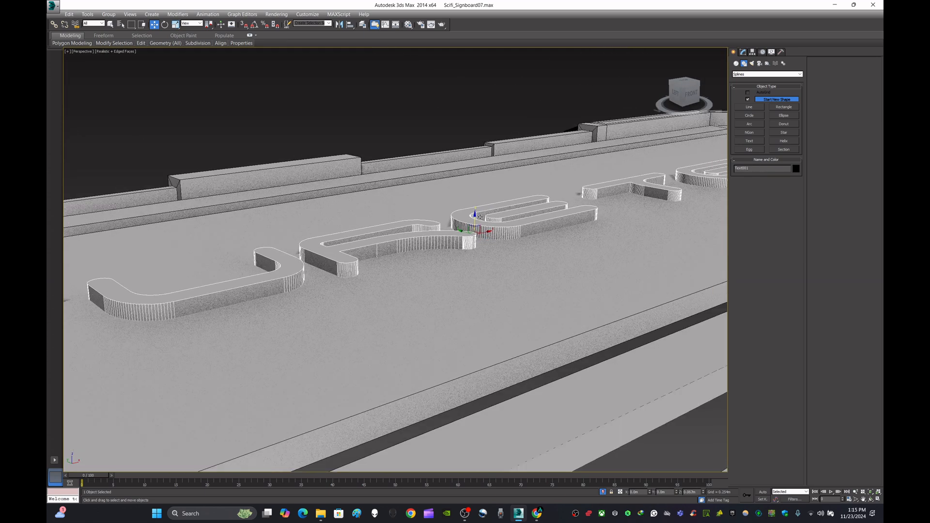
pyautogui.moveTo(480, 217); pyautogui.dragTo(480, 202)
pyautogui.scroll(-5, 482, 206)
pyautogui.click(513, 278)
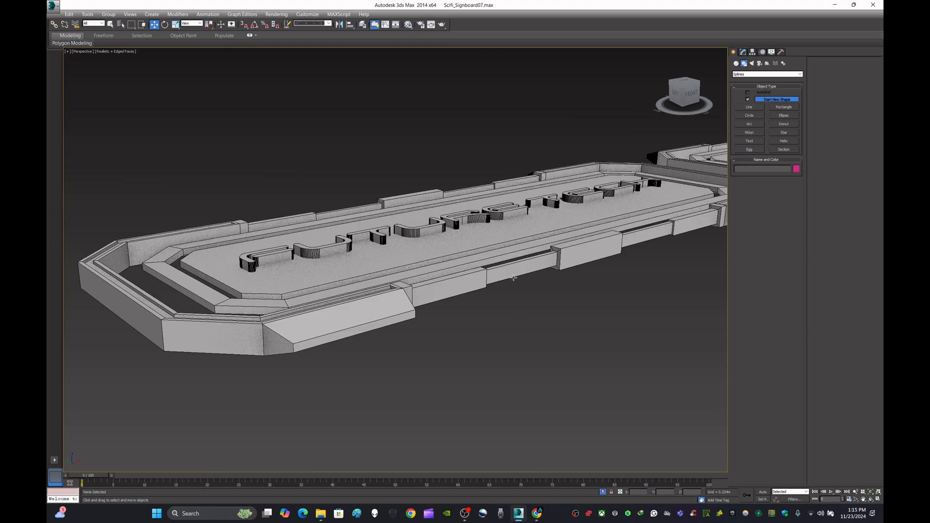
# Show all four viewports and move the FUTURE TECH text up in the front view, bringing its base near the panel surface.
pyautogui.keyDown('alt'); pyautogui.moveTo(514, 278); pyautogui.dragTo(477, 208, button='middle'); pyautogui.keyUp('alt')
pyautogui.scroll(-5, 477, 207)
pyautogui.click(878, 500)
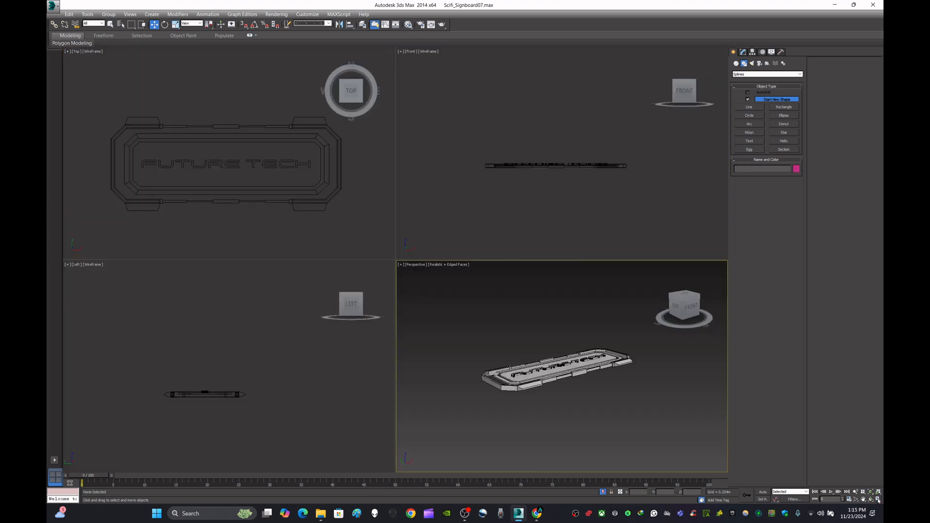
pyautogui.click(647, 213)
pyautogui.click(256, 165)
pyautogui.scroll(10, 509, 180)
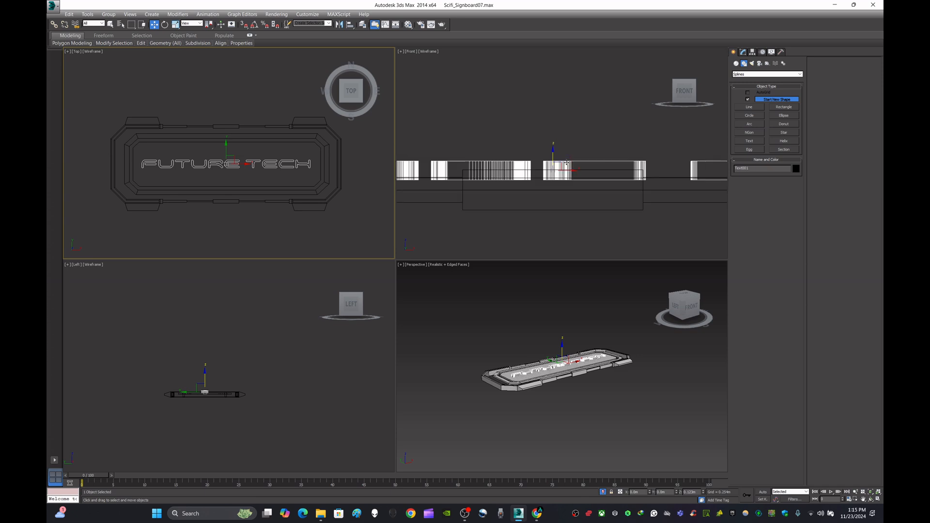
pyautogui.moveTo(541, 130); pyautogui.dragTo(541, 115)
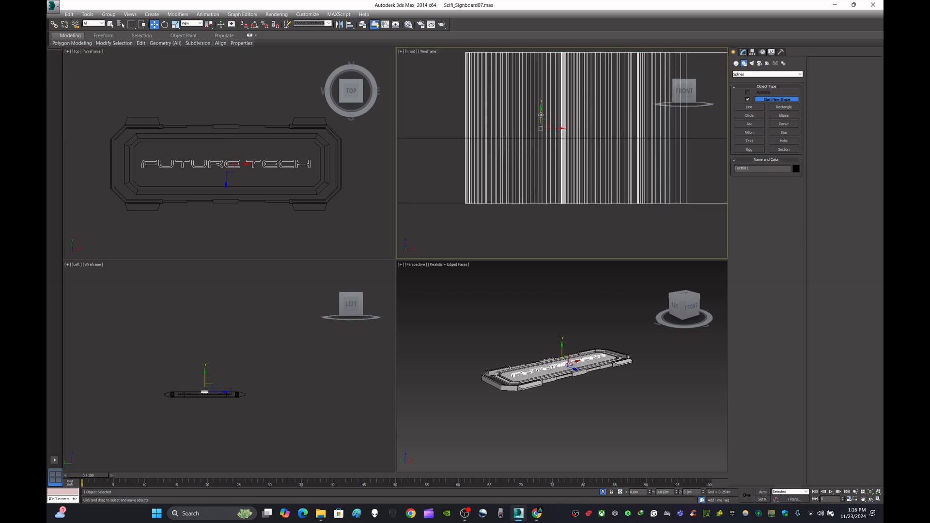
pyautogui.scroll(8, 533, 202)
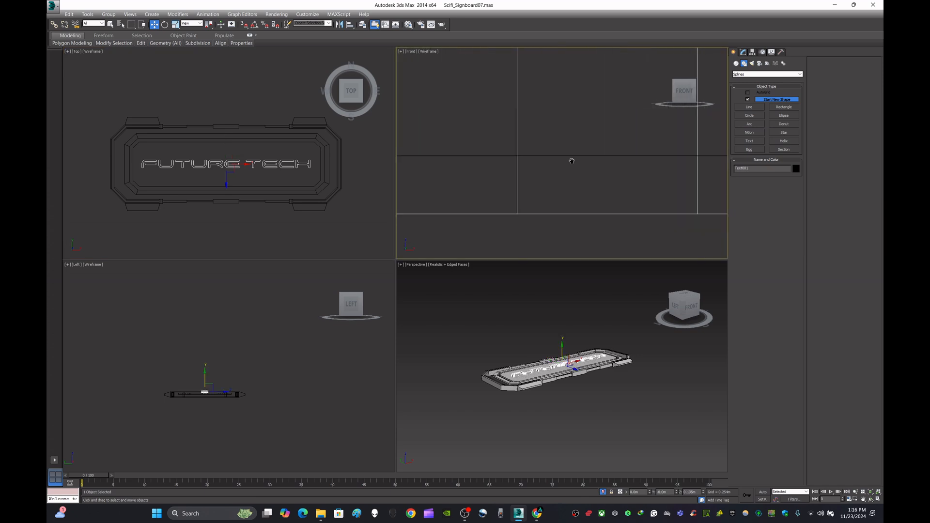
# Fine-tune the text's height to Z 0.136 m with exact move offsets, aligning its base with the panel surface, and return to the full perspective view.
pyautogui.rightClick(155, 24)
pyautogui.moveTo(669, 270); pyautogui.dragTo(666, 221)
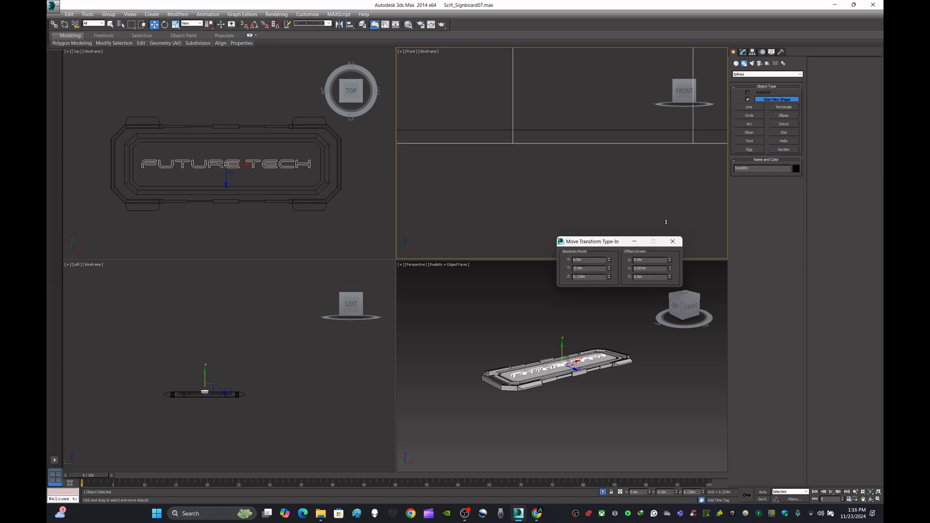
pyautogui.scroll(4, 536, 142)
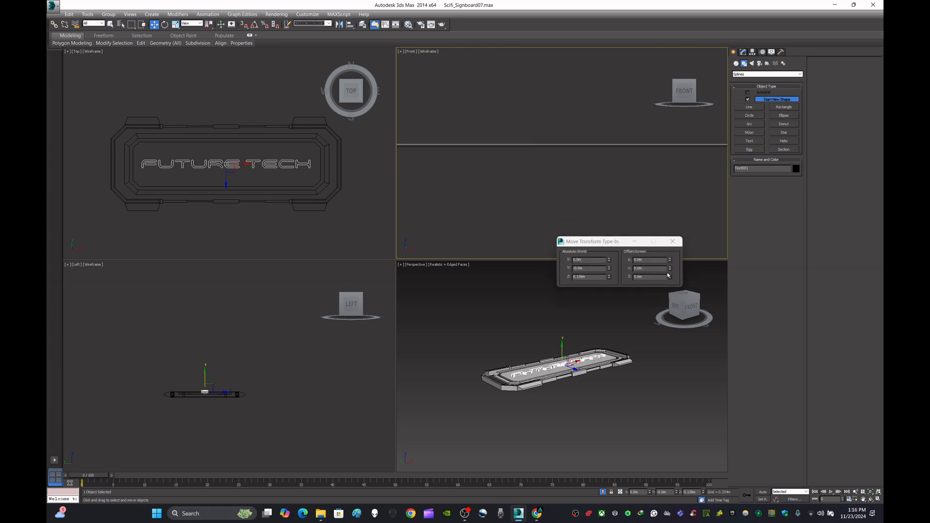
pyautogui.scroll(-6, 603, 207)
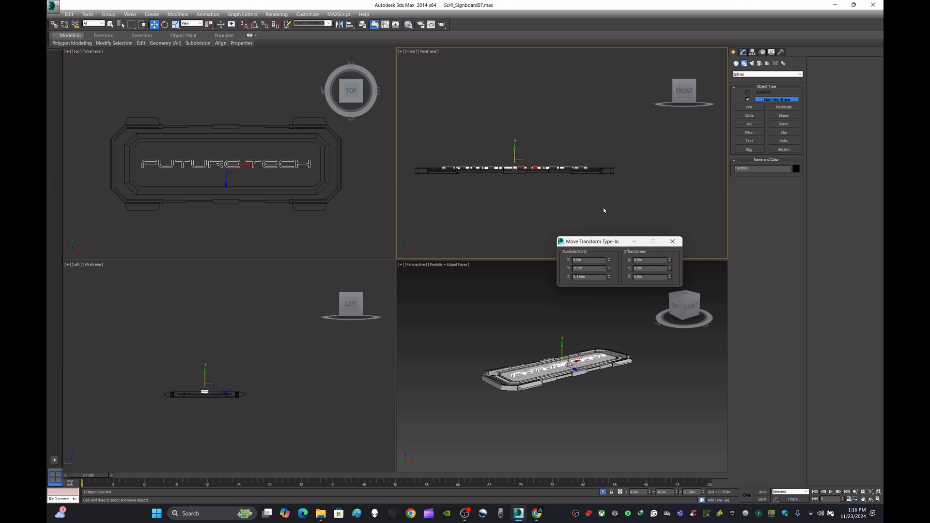
pyautogui.click(672, 241)
pyautogui.click(663, 437)
pyautogui.click(877, 499)
# Attach the FUTURE TECH text to the signboard's Editable Poly.
pyautogui.scroll(-3, 548, 328)
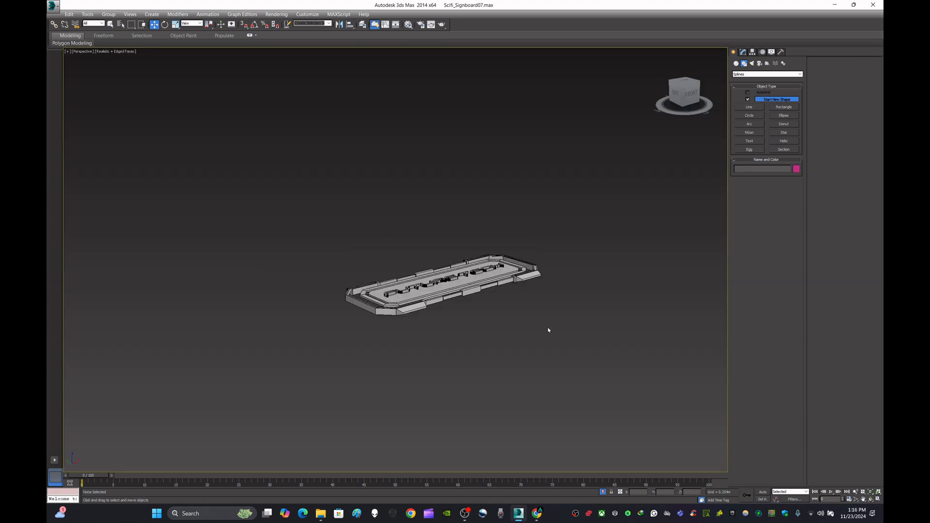
pyautogui.keyDown('alt'); pyautogui.moveTo(547, 328); pyautogui.dragTo(552, 336, button='middle'); pyautogui.keyUp('alt')
pyautogui.scroll(8, 456, 231)
pyautogui.click(457, 231)
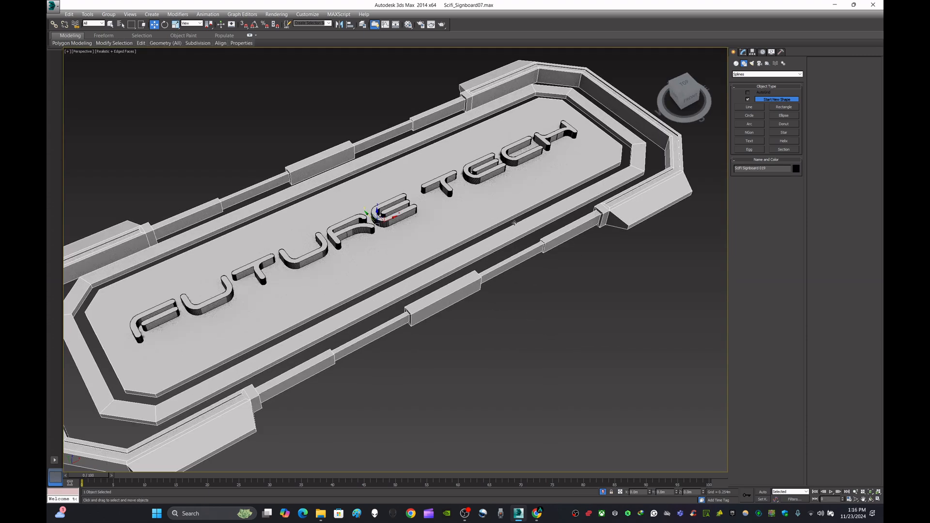
pyautogui.click(742, 52)
pyautogui.click(746, 302)
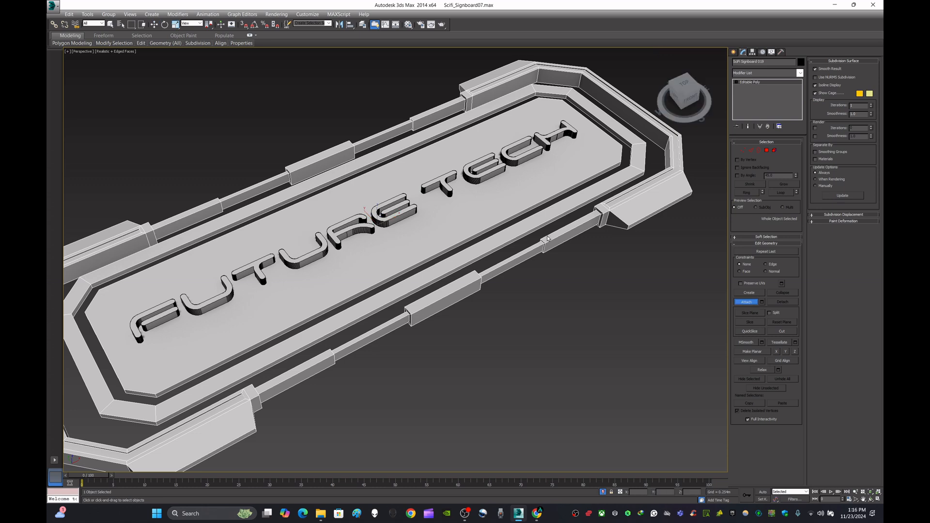
pyautogui.click(495, 170)
pyautogui.click(518, 244)
pyautogui.click(733, 52)
pyautogui.click(662, 275)
# Unhide all objects to bring back the other signboards and the CYBER CITY text.
pyautogui.rightClick(661, 275)
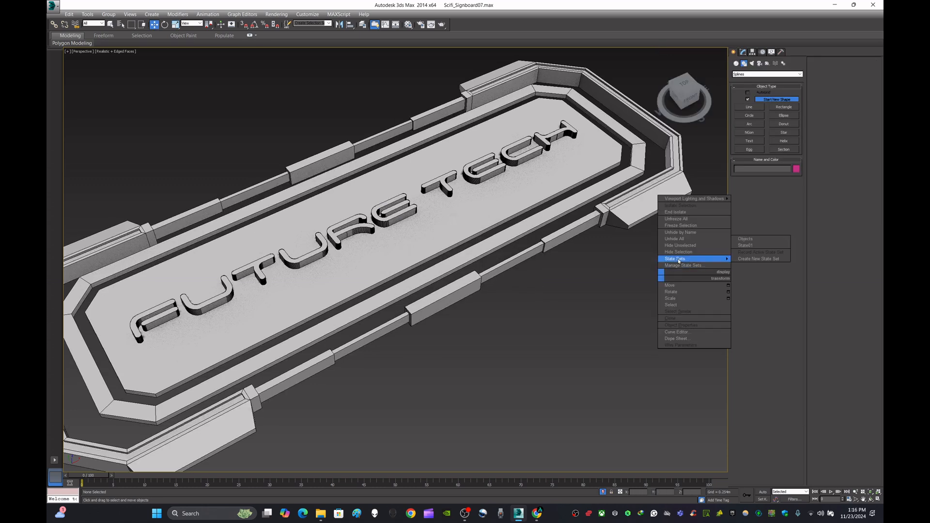
pyautogui.click(676, 239)
pyautogui.scroll(-6, 517, 236)
pyautogui.click(517, 236)
pyautogui.scroll(-5, 585, 257)
# Move the FUTURE TECH signboard to the end of the lower row, beside the last I AM THE FUTURE signboard.
pyautogui.keyDown('alt'); pyautogui.moveTo(584, 258); pyautogui.dragTo(280, 188, button='middle'); pyautogui.keyUp('alt')
pyautogui.moveTo(302, 179); pyautogui.dragTo(523, 233)
pyautogui.scroll(5, 512, 213)
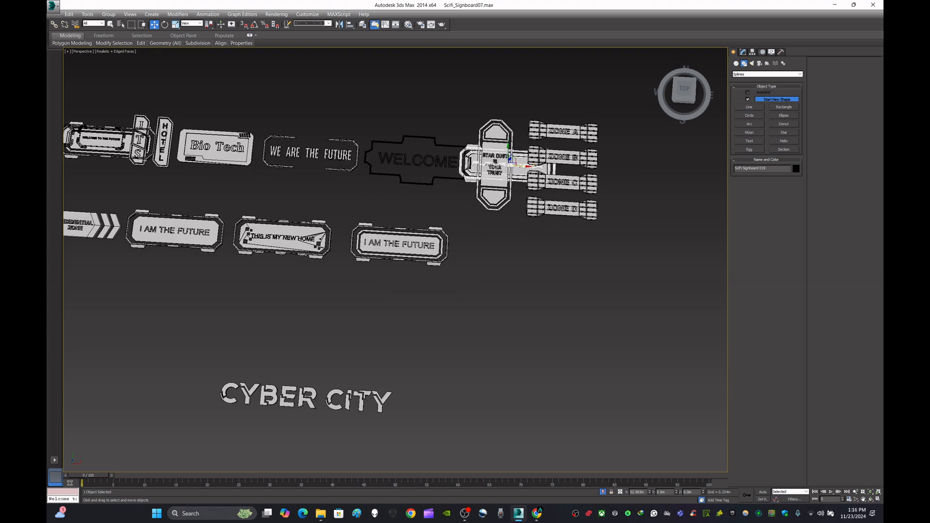
pyautogui.moveTo(508, 151); pyautogui.dragTo(521, 243)
pyautogui.scroll(6, 522, 250)
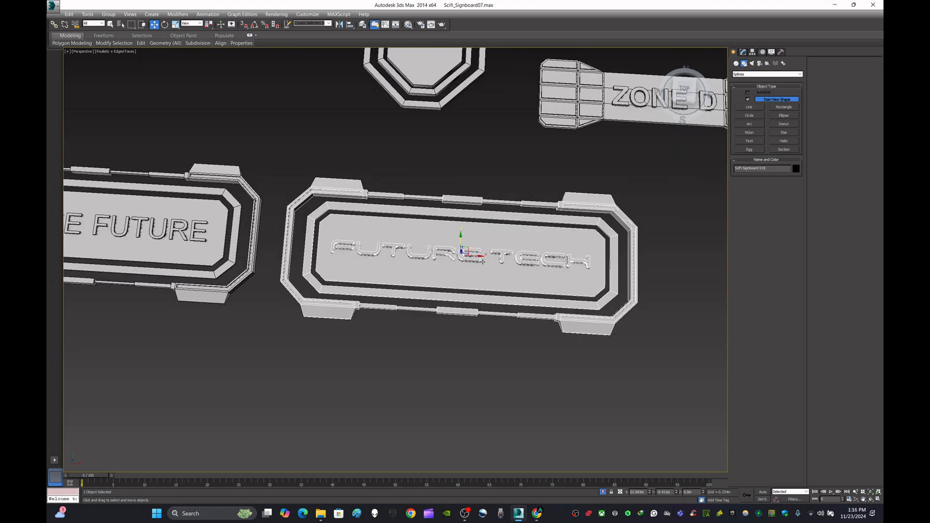
pyautogui.scroll(-8, 465, 255)
pyautogui.click(442, 308)
pyautogui.moveTo(442, 308); pyautogui.dragTo(518, 313, button='middle')
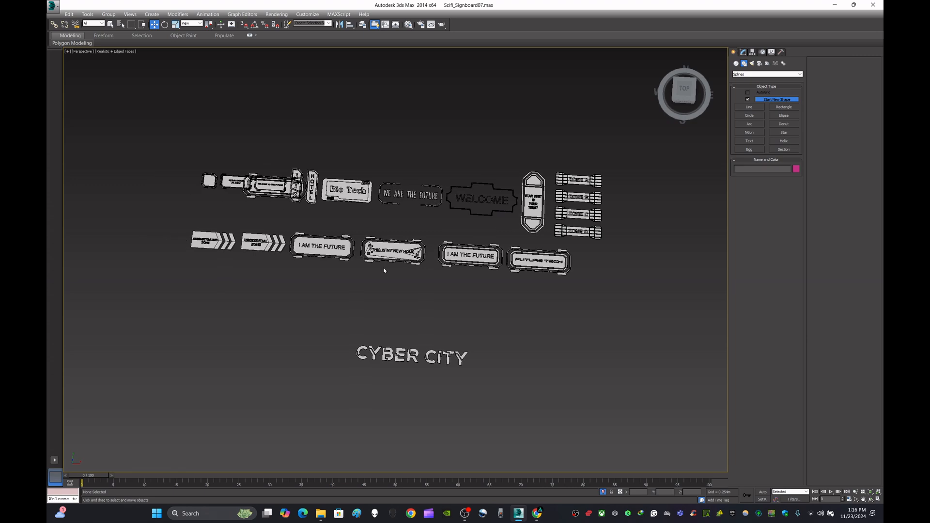
# Move the blank signboard clear of the overlapping ones along X and isolate it together with the CYBER CITY text.
pyautogui.scroll(6, 231, 184)
pyautogui.click(387, 243)
pyautogui.scroll(-6, 388, 244)
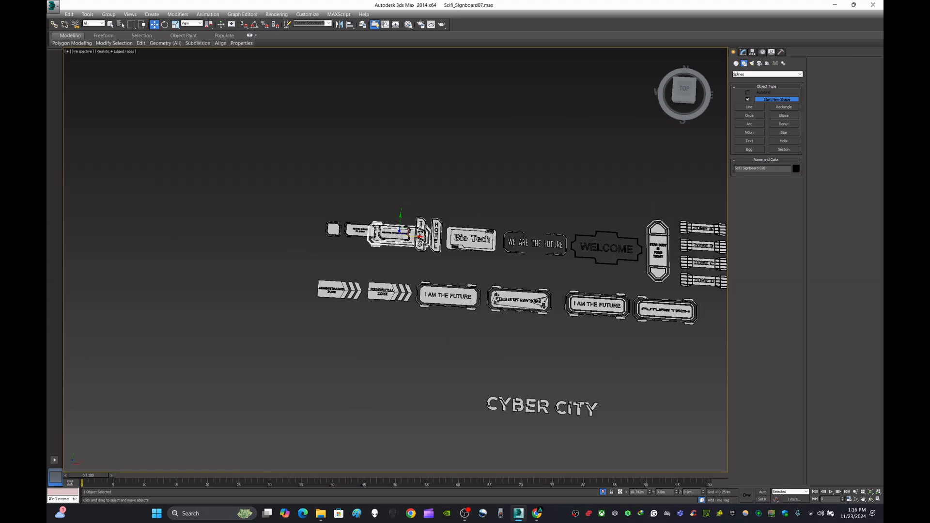
pyautogui.moveTo(415, 237); pyautogui.dragTo(244, 226)
pyautogui.keyDown('ctrl'); pyautogui.moveTo(523, 389); pyautogui.dragTo(544, 420); pyautogui.keyUp('ctrl')
pyautogui.hotkey('alt', 'q')
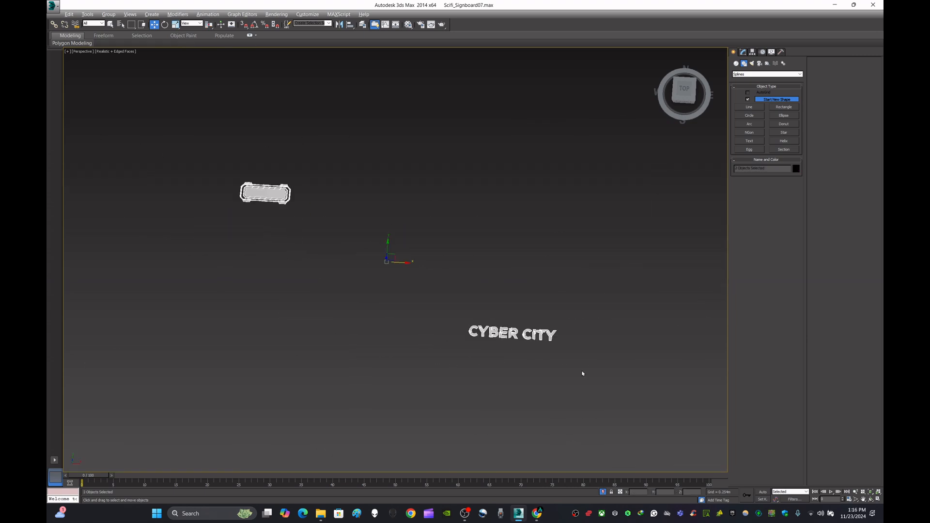
pyautogui.click(583, 374)
pyautogui.moveTo(546, 301); pyautogui.dragTo(504, 367)
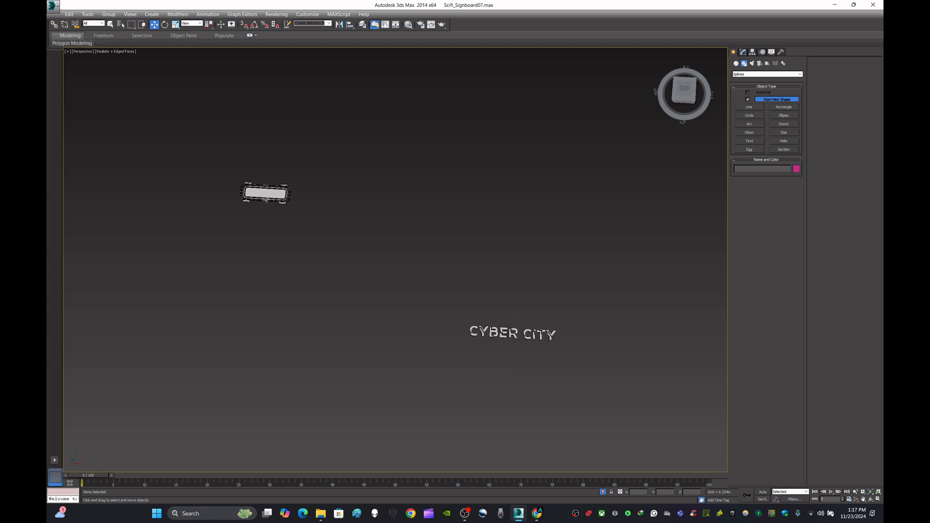
# Place both the blank signboard and the CYBER CITY text at the origin with X 0 and Y 0.
pyautogui.click(266, 199)
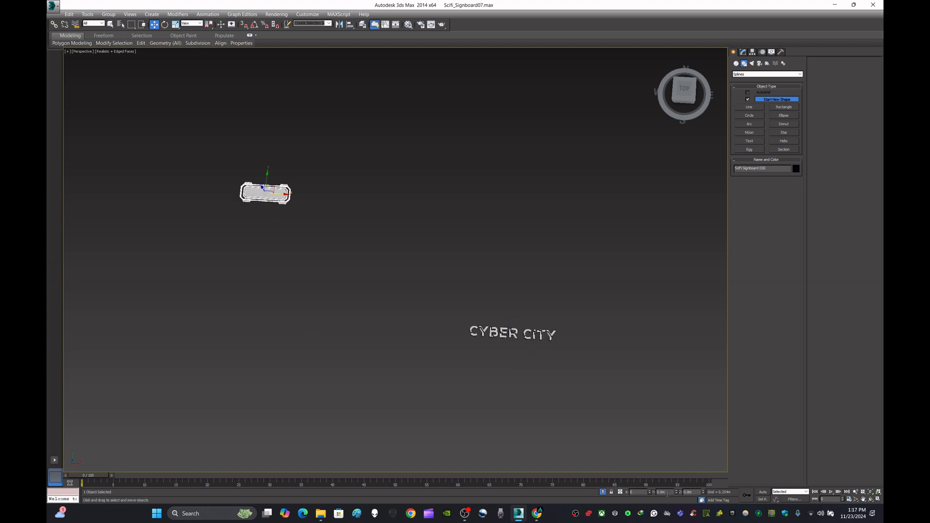
pyautogui.press('Return')
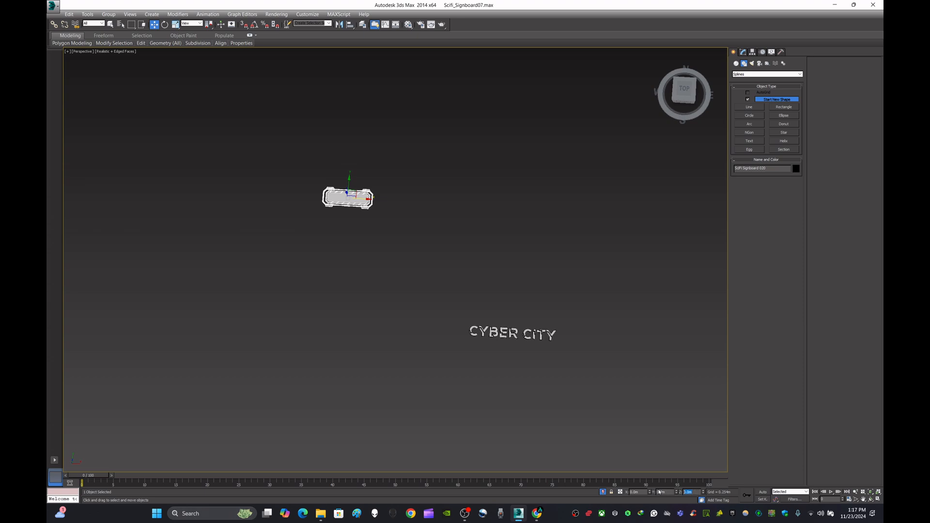
pyautogui.click(542, 319)
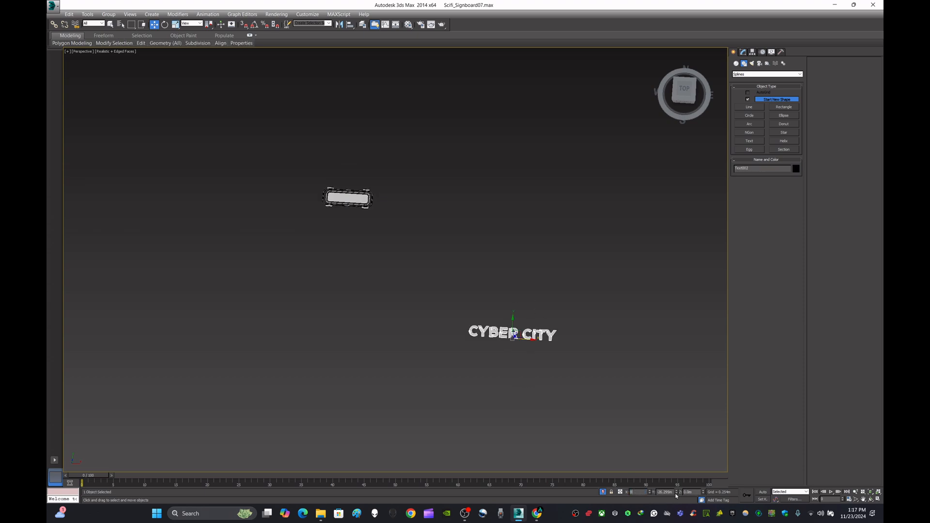
pyautogui.write('0')
pyautogui.press('Return')
pyautogui.click(606, 344)
pyautogui.scroll(5, 536, 314)
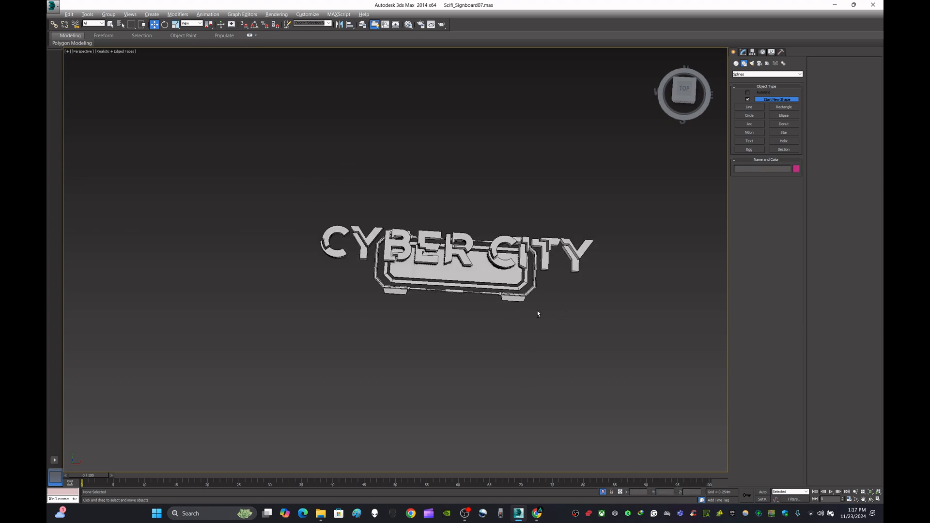
# Scale the CYBER CITY text down uniformly so it fits inside the signboard's inner panel.
pyautogui.keyDown('alt'); pyautogui.moveTo(536, 314); pyautogui.dragTo(490, 291, button='middle'); pyautogui.keyUp('alt')
pyautogui.scroll(5, 489, 291)
pyautogui.click(447, 269)
pyautogui.rightClick(175, 25)
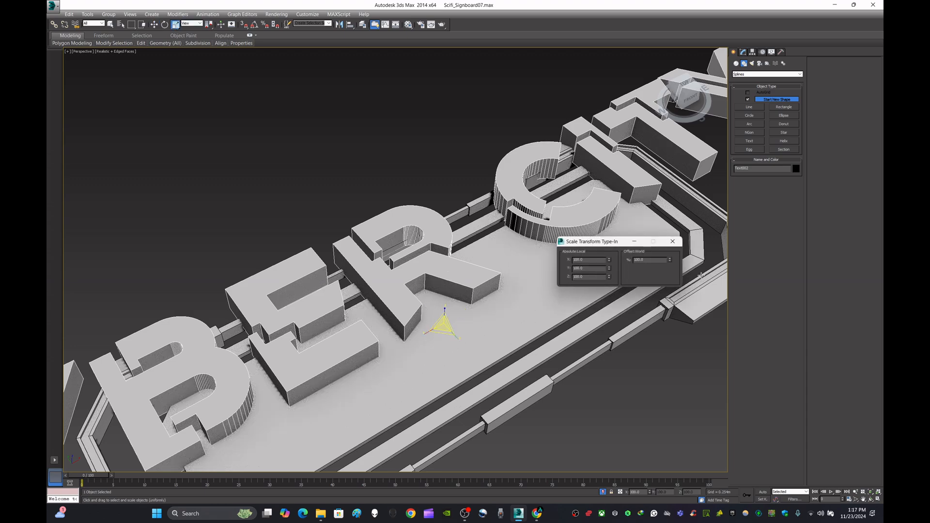
pyautogui.moveTo(670, 262); pyautogui.dragTo(762, 460)
pyautogui.click(672, 242)
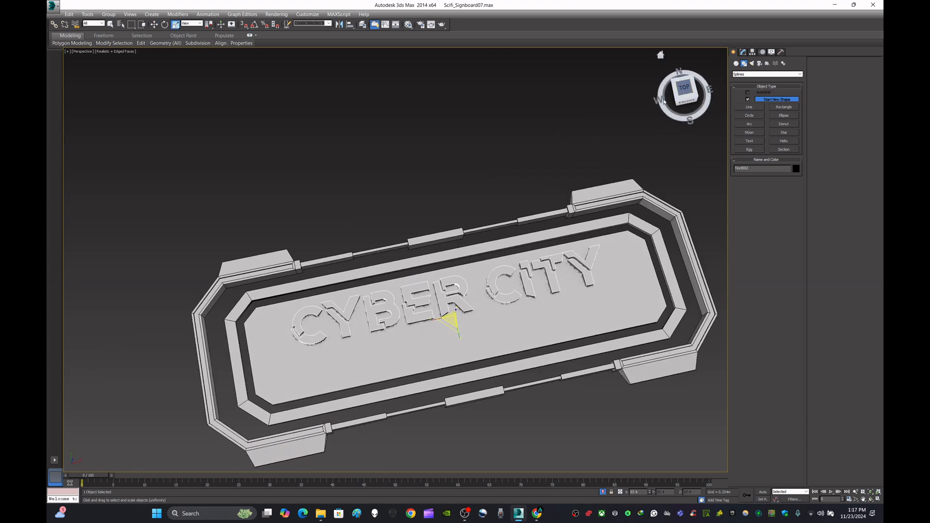
# Move the text along Y to the middle of the panel in top view and center its pivot on the object.
pyautogui.click(684, 91)
pyautogui.moveTo(444, 319); pyautogui.dragTo(445, 338)
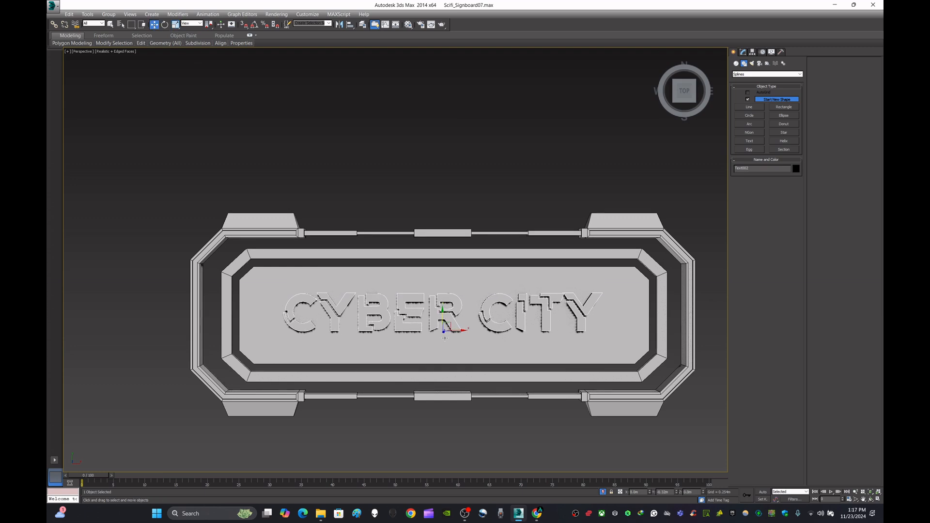
pyautogui.click(752, 51)
pyautogui.click(768, 98)
pyautogui.click(766, 142)
pyautogui.click(734, 52)
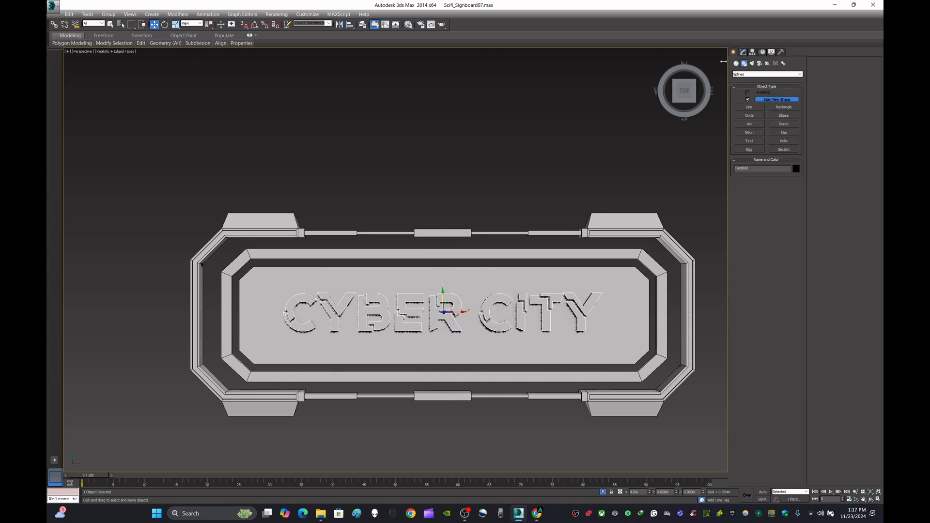
# Raise the CYBER CITY text along Z to about 0.16 m so the letters stand out from the panel.
pyautogui.keyDown('alt'); pyautogui.moveTo(557, 203); pyautogui.dragTo(452, 165, button='middle'); pyautogui.keyUp('alt')
pyautogui.scroll(10, 445, 227)
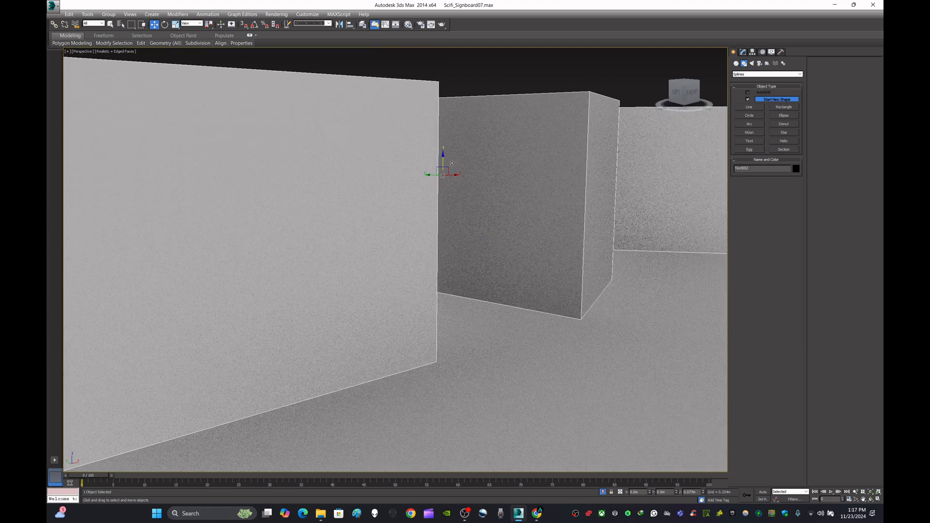
pyautogui.moveTo(452, 164); pyautogui.dragTo(452, 160)
pyautogui.scroll(-6, 452, 160)
pyautogui.keyDown('alt'); pyautogui.moveTo(452, 161); pyautogui.dragTo(577, 242, button='middle'); pyautogui.keyUp('alt')
pyautogui.scroll(-5, 576, 242)
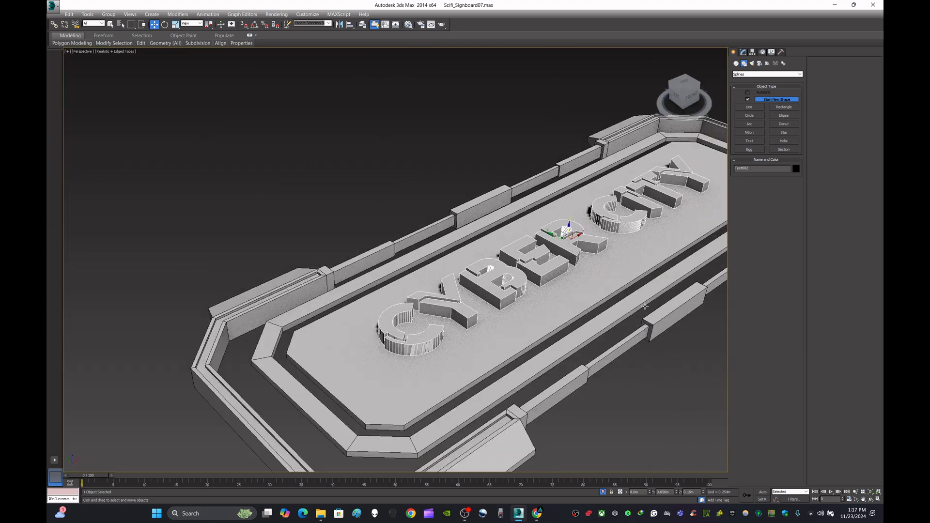
pyautogui.click(700, 384)
pyautogui.keyDown('alt'); pyautogui.moveTo(701, 383); pyautogui.dragTo(635, 357, button='middle'); pyautogui.keyUp('alt')
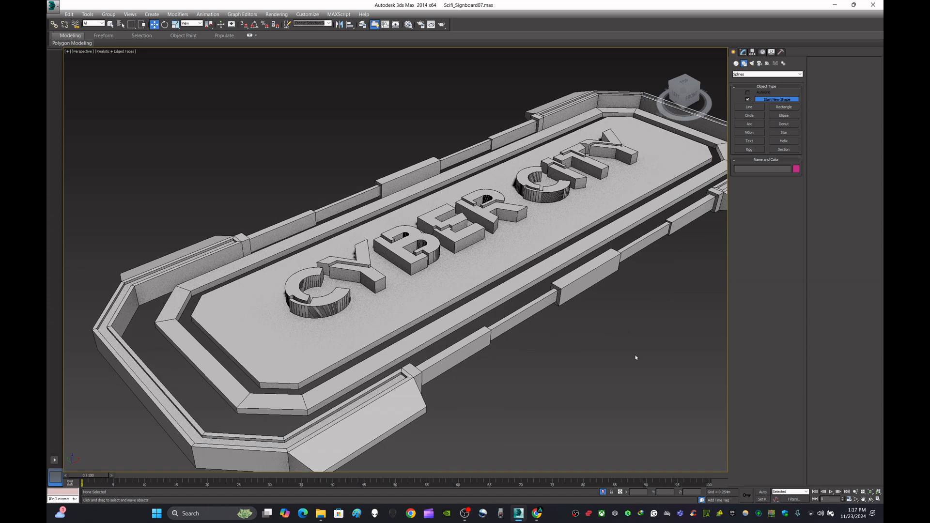
# Fine-tune the text's height to Z 0.159 m in the front view, aligning its base with the panel surface, and return to perspective.
pyautogui.click(459, 232)
pyautogui.hotkey('alt', 'w')
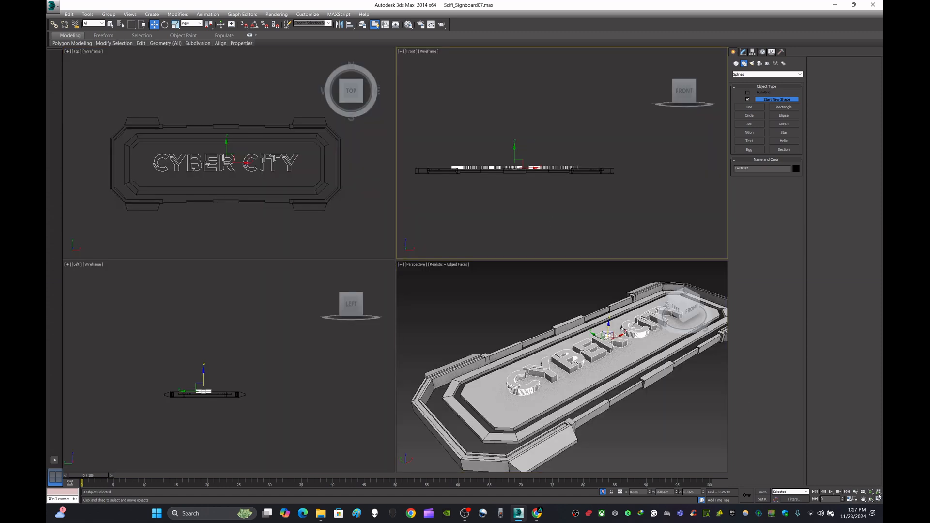
pyautogui.click(878, 498)
pyautogui.scroll(12, 539, 318)
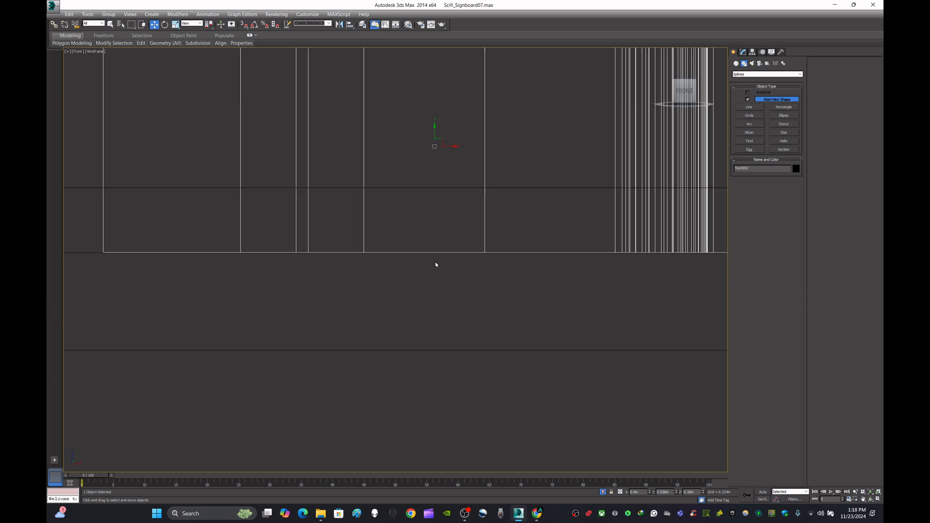
pyautogui.scroll(5, 436, 264)
pyautogui.press('F12')
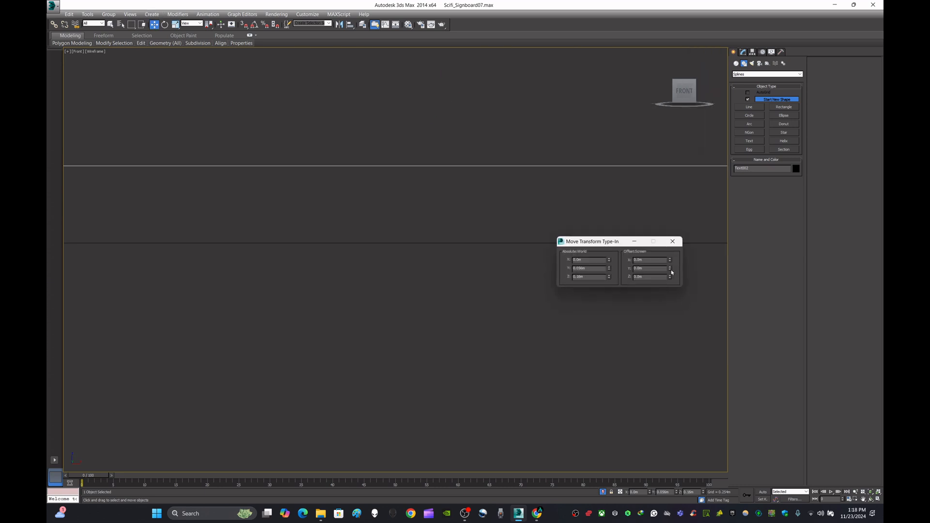
pyautogui.moveTo(670, 274); pyautogui.dragTo(489, 256)
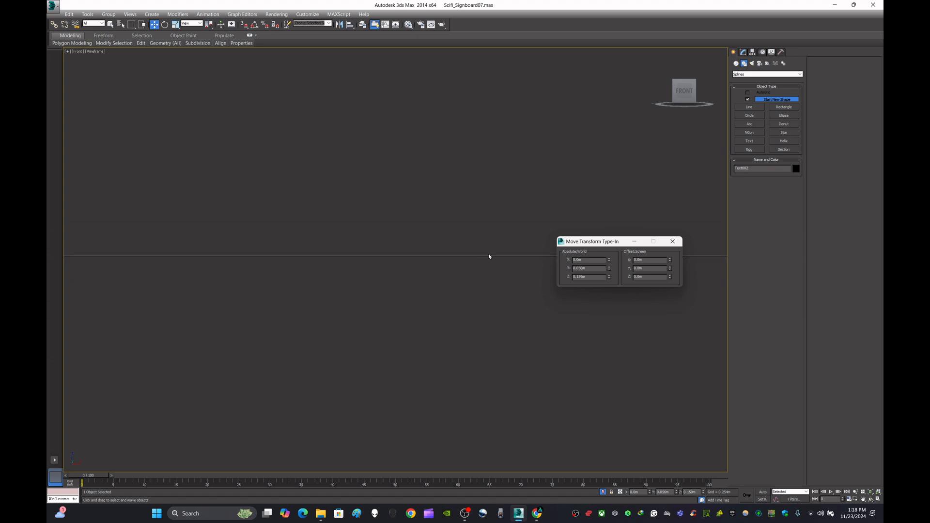
pyautogui.press('F12')
pyautogui.click(504, 246)
pyautogui.scroll(-5, 519, 202)
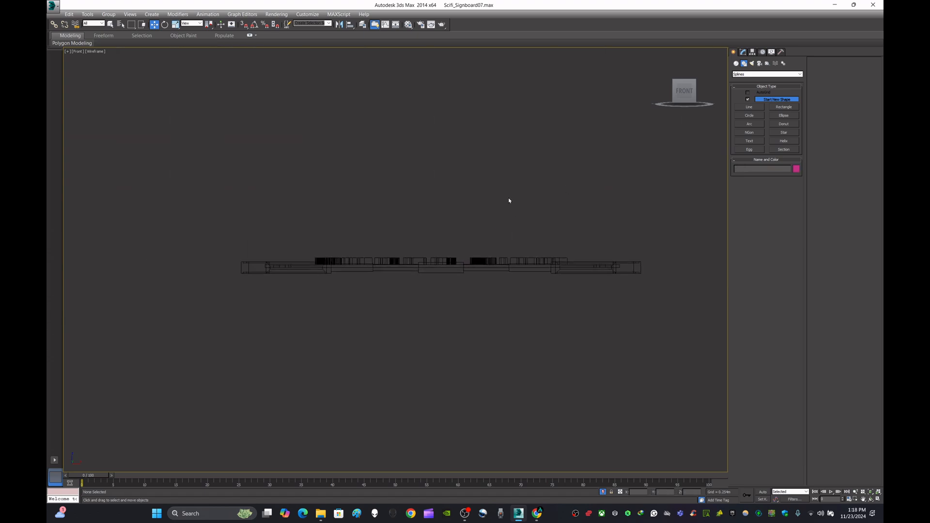
pyautogui.click(878, 492)
pyautogui.click(878, 492)
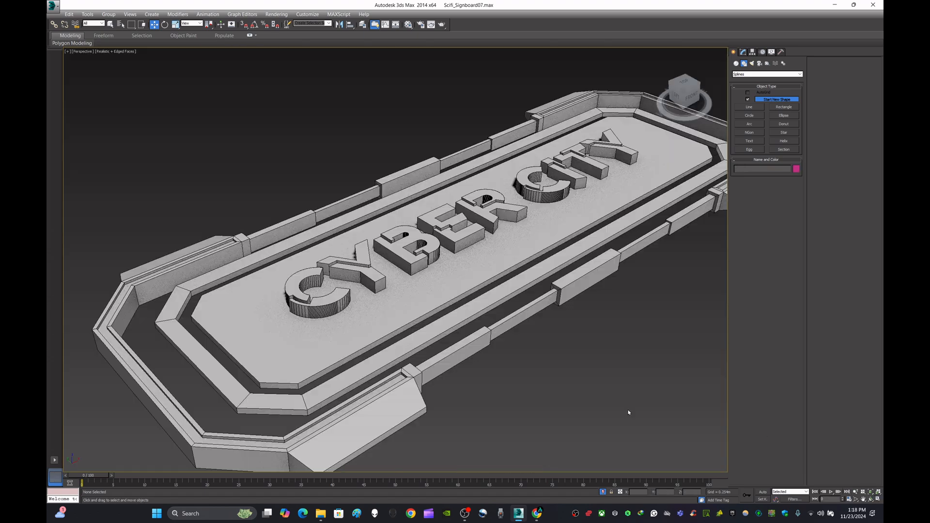
# Attach the CYBER CITY text to the signboard's Editable Poly.
pyautogui.click(540, 237)
pyautogui.click(742, 52)
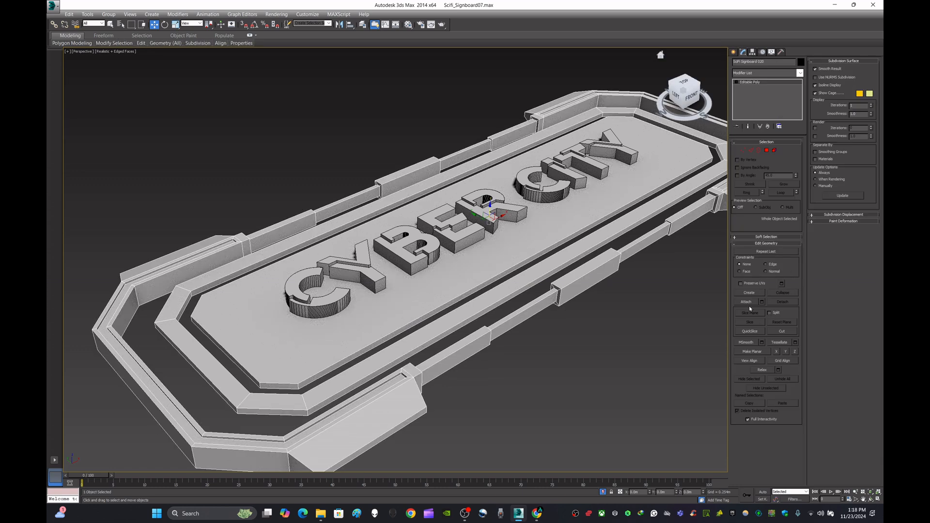
pyautogui.click(747, 304)
pyautogui.click(517, 217)
pyautogui.click(512, 244)
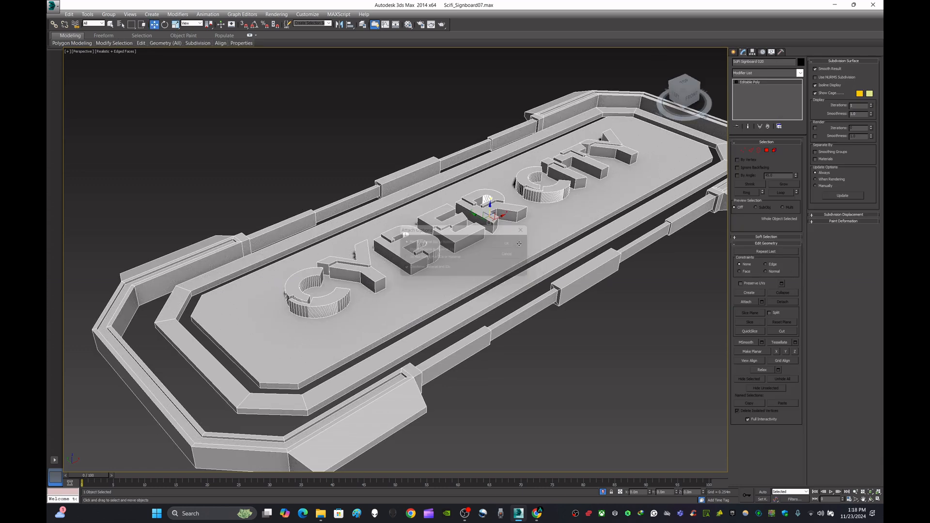
pyautogui.click(733, 52)
pyautogui.click(619, 318)
pyautogui.scroll(-5, 560, 319)
pyautogui.keyDown('alt'); pyautogui.moveTo(560, 318); pyautogui.dragTo(573, 264, button='middle'); pyautogui.keyUp('alt')
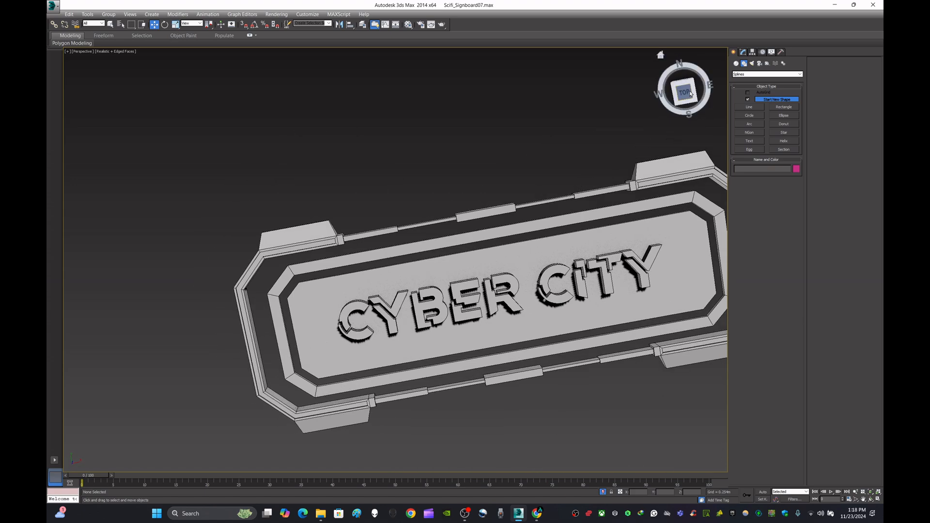
# Bring back the other signboards in top view and select the CYBER CITY signboard.
pyautogui.click(690, 92)
pyautogui.scroll(-6, 506, 176)
pyautogui.click(480, 210)
pyautogui.scroll(-5, 481, 210)
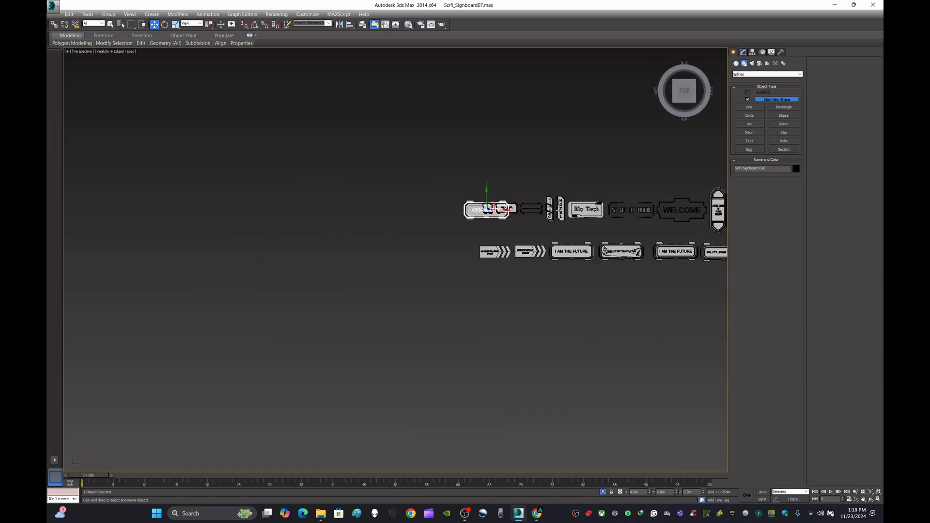
pyautogui.moveTo(642, 236); pyautogui.dragTo(477, 236, button='middle')
# Move the CYBER CITY signboard to the end of the lower row, beside the FUTURE TECH signboard.
pyautogui.hotkey('ctrl', 'z')
pyautogui.hotkey('ctrl', 'z')
pyautogui.hotkey('ctrl', 'z')
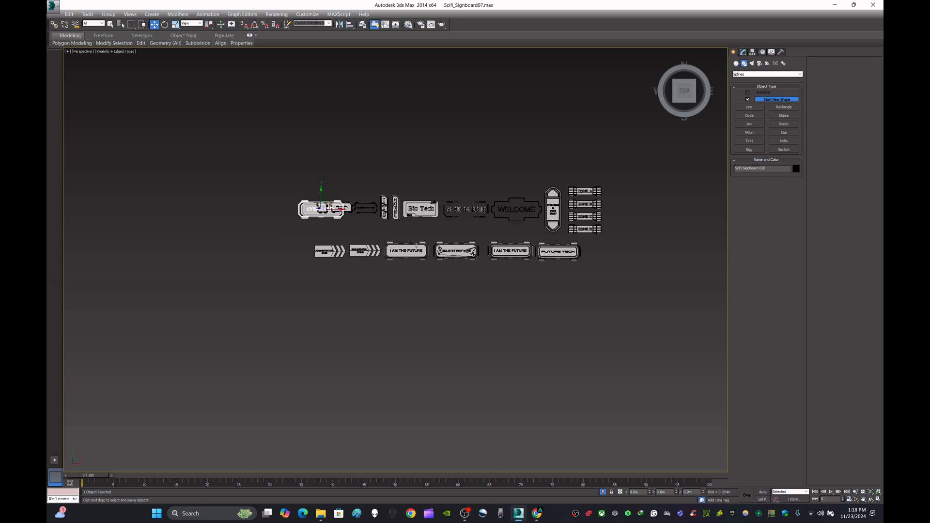
pyautogui.moveTo(322, 208); pyautogui.dragTo(632, 255)
pyautogui.scroll(5, 632, 255)
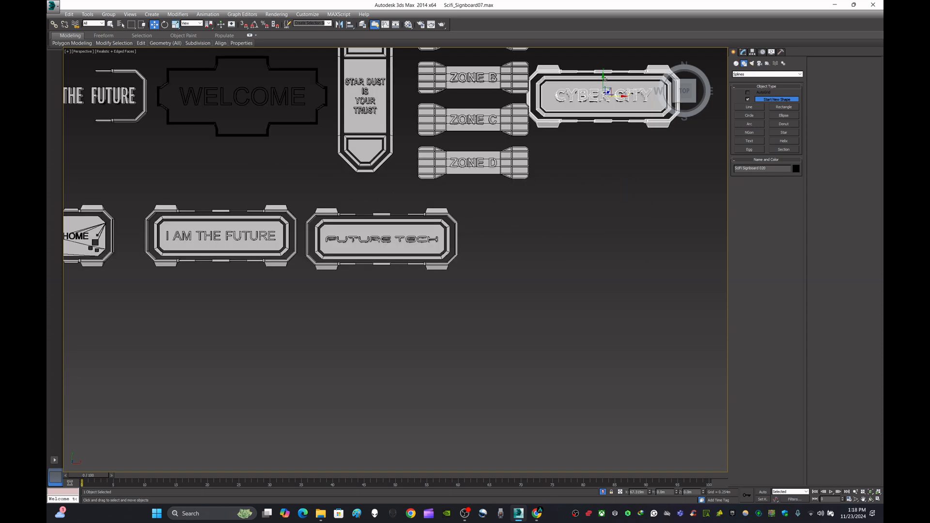
pyautogui.moveTo(605, 94); pyautogui.dragTo(545, 225)
pyautogui.scroll(6, 495, 241)
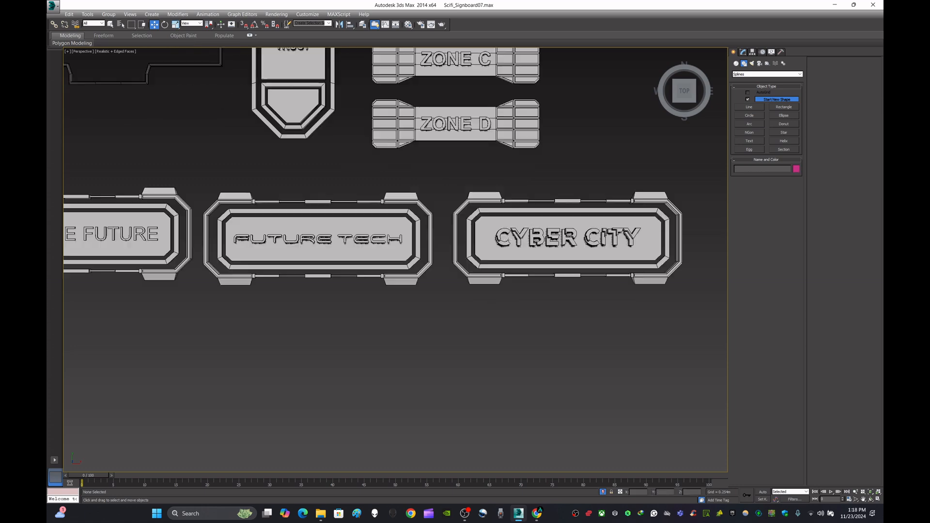
pyautogui.scroll(5, 477, 247)
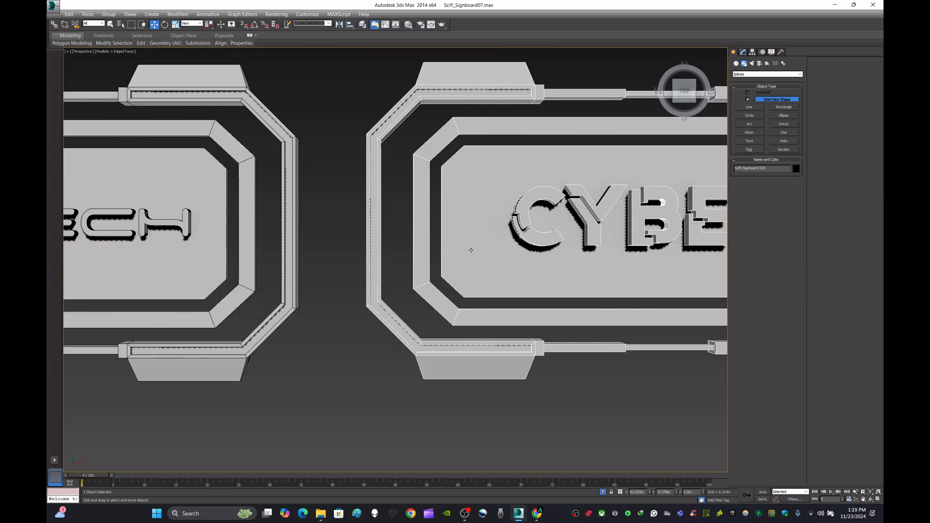
pyautogui.scroll(-5, 477, 247)
pyautogui.click(517, 350)
pyautogui.scroll(-4, 515, 344)
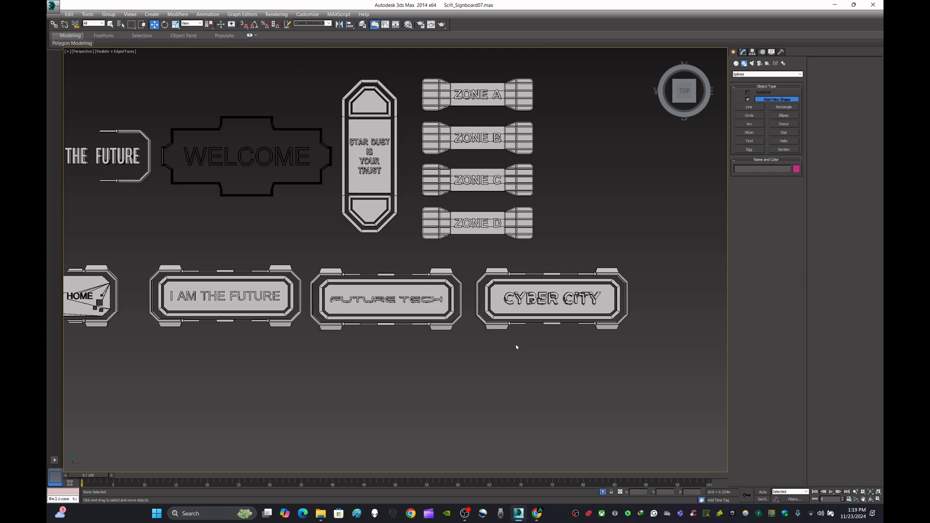
# Isolate the CYBER CITY signboard for further editing.
pyautogui.scroll(8, 472, 322)
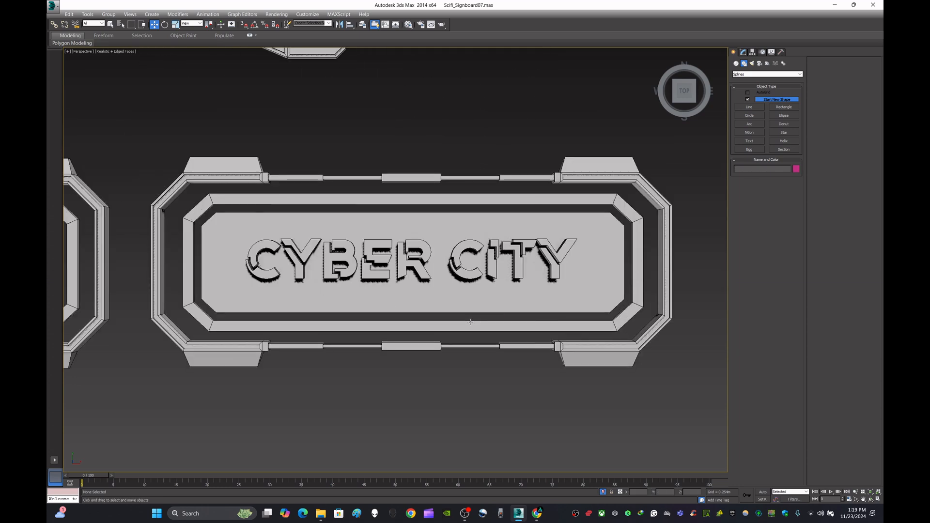
pyautogui.click(469, 321)
pyautogui.scroll(-3, 388, 178)
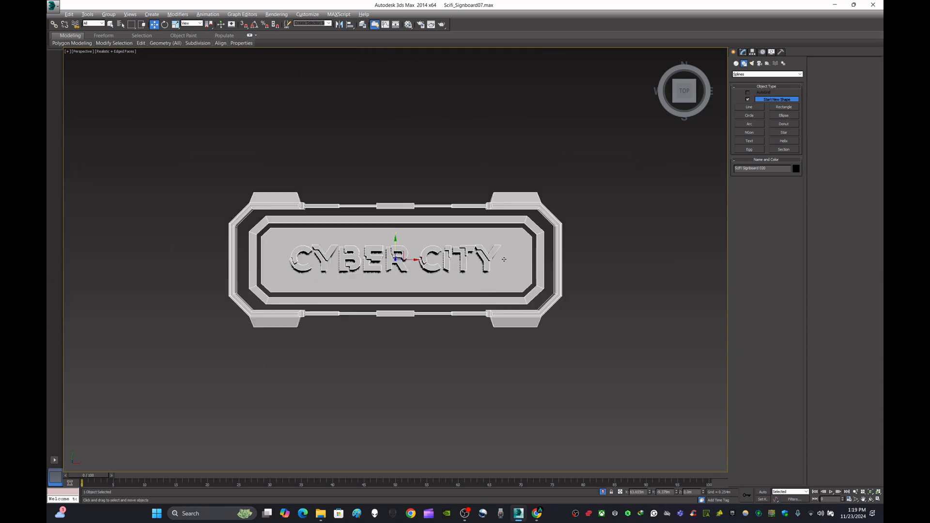
pyautogui.scroll(8, 523, 185)
# Connect the slanted side edges of the signboard's upper-right corner tab with one segment.
pyautogui.click(743, 52)
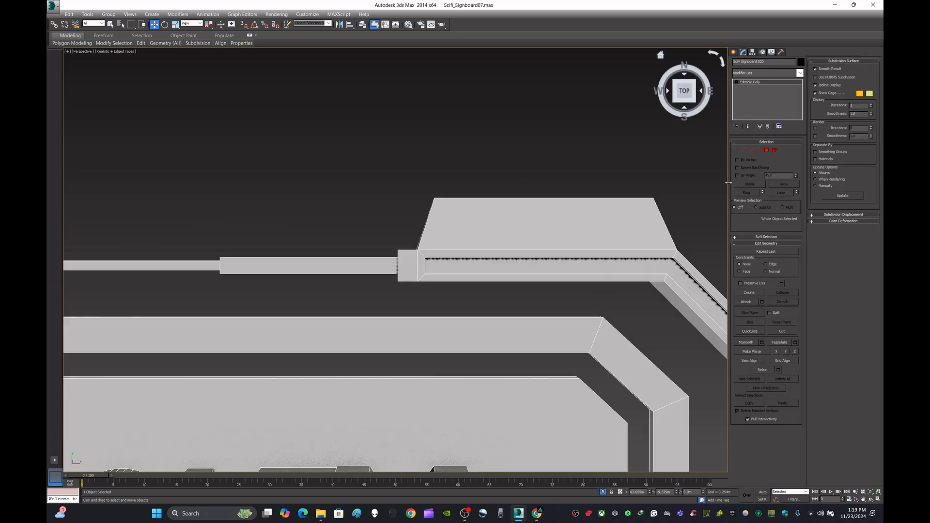
pyautogui.click(751, 150)
pyautogui.moveTo(391, 220); pyautogui.dragTo(688, 228)
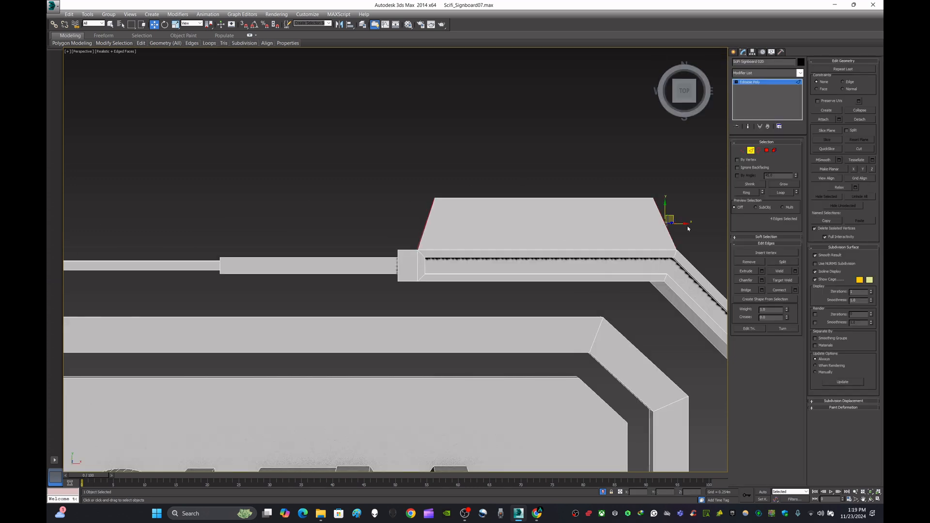
pyautogui.click(795, 291)
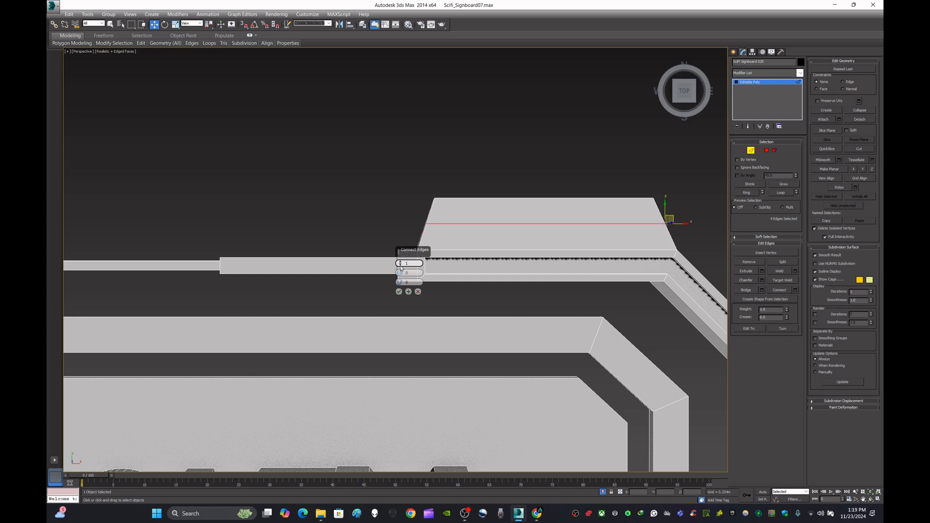
pyautogui.click(399, 291)
pyautogui.click(388, 220)
pyautogui.scroll(-5, 368, 225)
pyautogui.scroll(6, 329, 240)
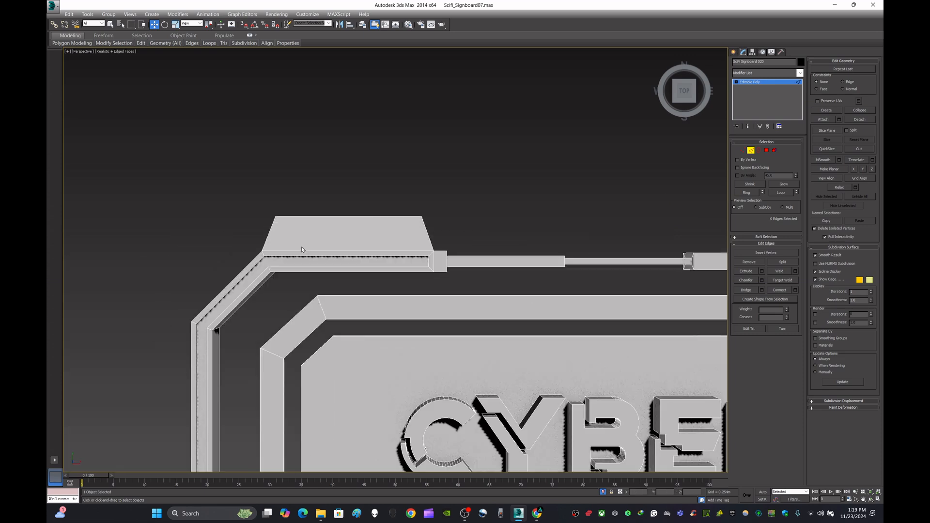
# Connect the slanted side edges of the signboard's upper-left corner tab with one segment.
pyautogui.moveTo(506, 258); pyautogui.dragTo(507, 258)
pyautogui.click(795, 291)
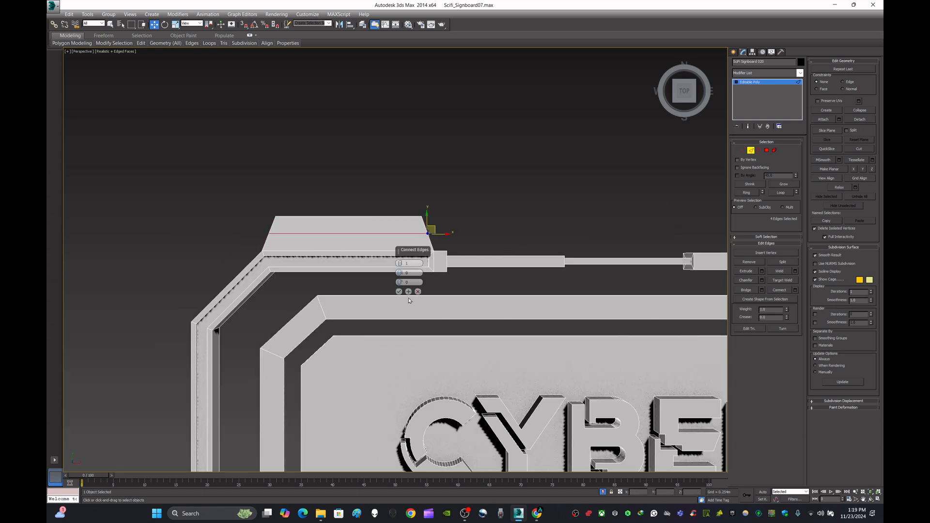
pyautogui.click(399, 291)
pyautogui.click(353, 224)
pyautogui.scroll(-5, 353, 227)
# Connect the slanted side edges of the signboard's lower-right corner tab with one segment.
pyautogui.scroll(6, 581, 310)
pyautogui.moveTo(528, 302); pyautogui.dragTo(451, 302, button='middle')
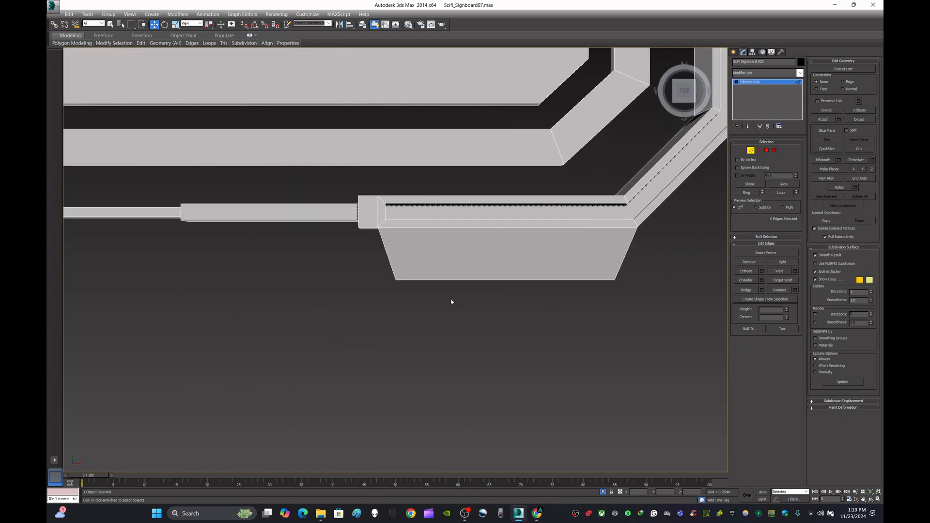
pyautogui.moveTo(690, 265); pyautogui.dragTo(690, 265)
pyautogui.click(795, 291)
pyautogui.click(399, 292)
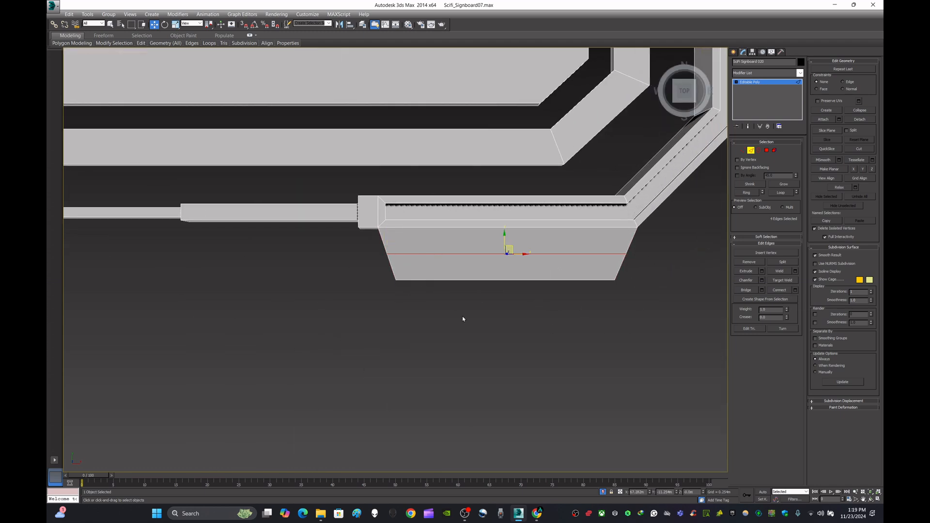
# Connect the slanted side edges of the signboard's lower-left corner tab with one segment.
pyautogui.scroll(-8, 552, 357)
pyautogui.scroll(5, 289, 305)
pyautogui.moveTo(527, 310); pyautogui.dragTo(528, 310)
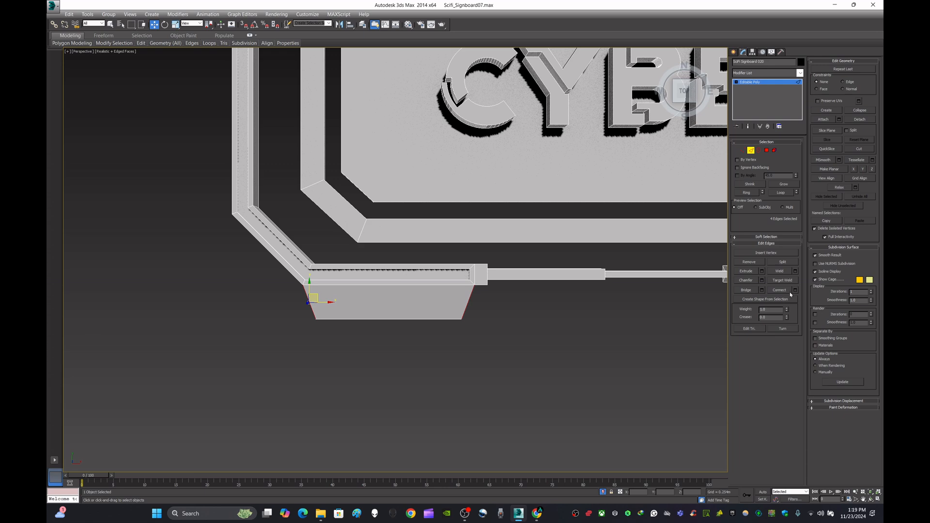
pyautogui.click(795, 290)
pyautogui.click(399, 292)
pyautogui.click(535, 340)
# Bridge the outer facing end polygons of the two upper corner tabs along the signboard's upper long side.
pyautogui.scroll(-7, 536, 340)
pyautogui.moveTo(536, 340); pyautogui.dragTo(423, 225, button='middle')
pyautogui.scroll(8, 535, 286)
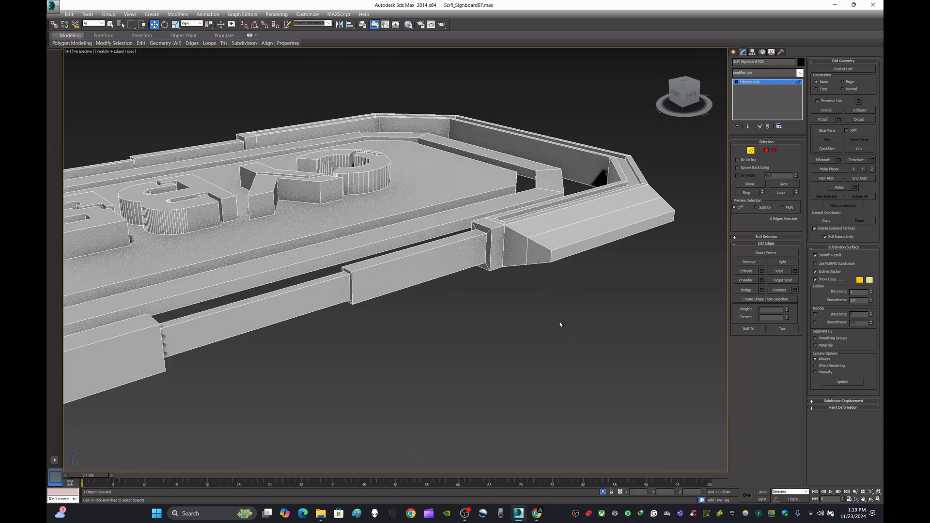
pyautogui.click(766, 154)
pyautogui.click(538, 252)
pyautogui.scroll(-8, 500, 307)
pyautogui.keyDown('alt'); pyautogui.moveTo(500, 308); pyautogui.dragTo(392, 305, button='middle'); pyautogui.keyUp('alt')
pyautogui.scroll(7, 409, 262)
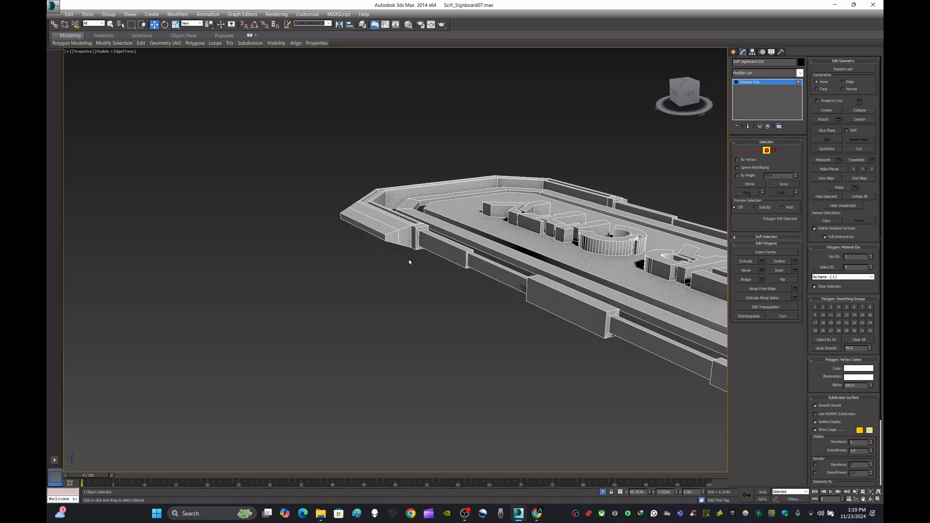
pyautogui.scroll(3, 409, 262)
pyautogui.keyDown('ctrl'); pyautogui.click(386, 228); pyautogui.keyUp('ctrl')
pyautogui.click(762, 280)
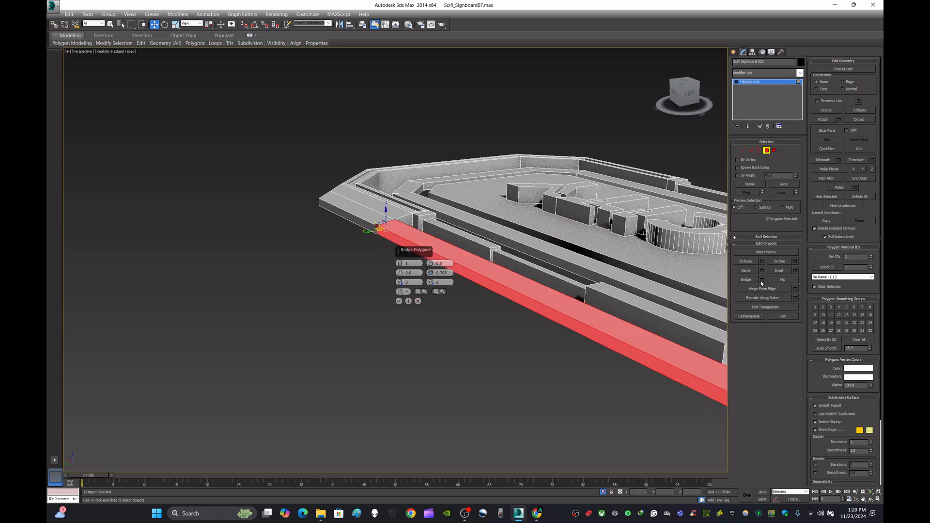
pyautogui.click(400, 302)
pyautogui.click(429, 332)
# Bridge the outer facing end polygons of the two lower corner tabs along the signboard's lower long side.
pyautogui.keyDown('alt'); pyautogui.moveTo(430, 333); pyautogui.dragTo(514, 356, button='middle'); pyautogui.keyUp('alt')
pyautogui.scroll(-5, 513, 356)
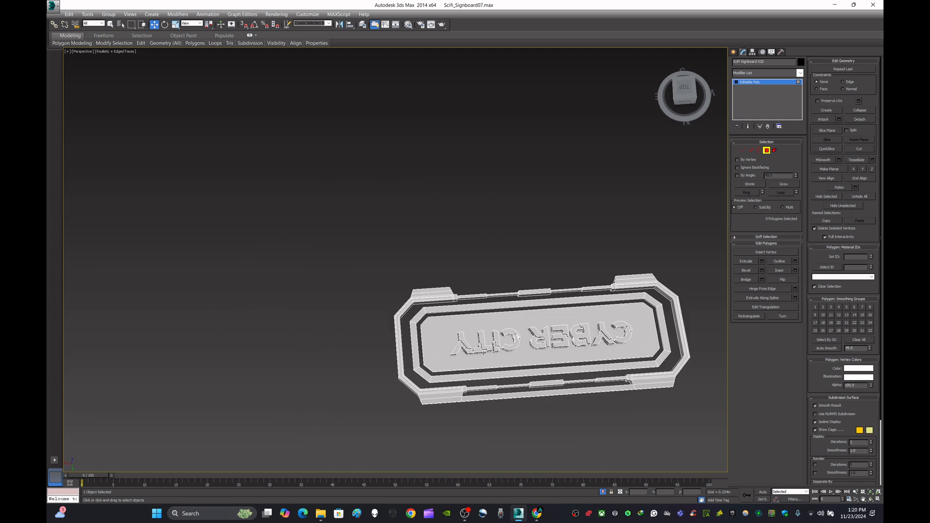
pyautogui.keyDown('alt'); pyautogui.moveTo(586, 334); pyautogui.dragTo(479, 290, button='middle'); pyautogui.keyUp('alt')
pyautogui.scroll(5, 583, 259)
pyautogui.click(583, 249)
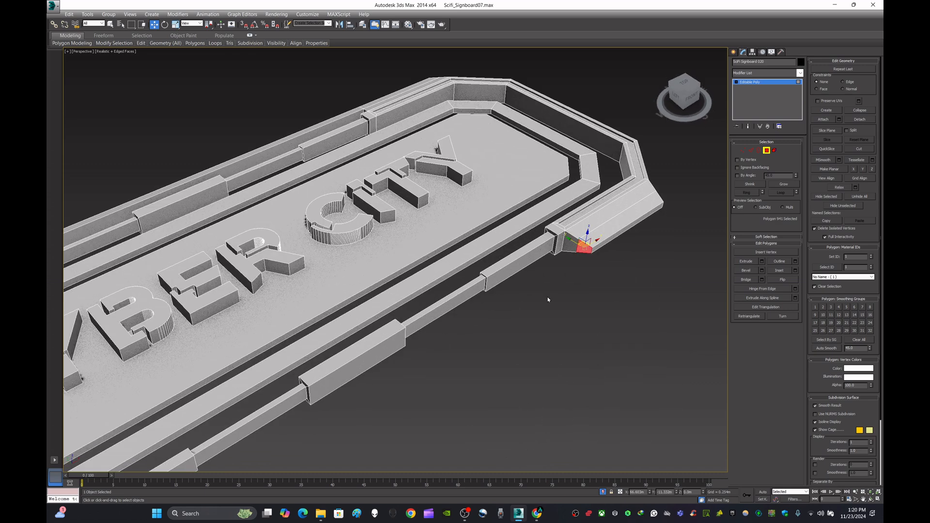
pyautogui.scroll(-5, 547, 299)
pyautogui.keyDown('alt'); pyautogui.moveTo(548, 299); pyautogui.dragTo(506, 293, button='middle'); pyautogui.keyUp('alt')
pyautogui.scroll(5, 381, 216)
pyautogui.keyDown('ctrl'); pyautogui.click(398, 223); pyautogui.keyUp('ctrl')
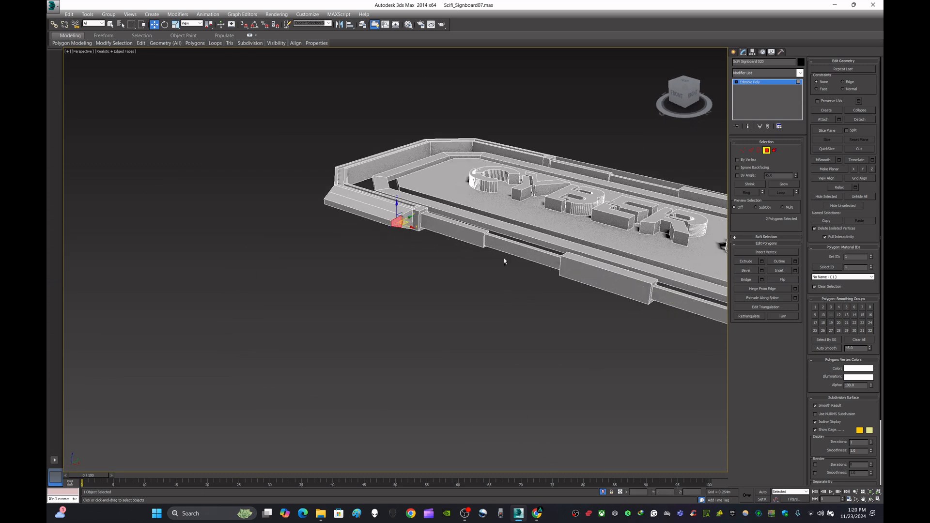
pyautogui.click(761, 281)
pyautogui.click(399, 303)
pyautogui.click(471, 346)
# Leave polygon editing and isolation of the CYBER CITY signboard, and show all signboards in top view.
pyautogui.scroll(-3, 472, 347)
pyautogui.moveTo(471, 346); pyautogui.dragTo(266, 336, button='middle')
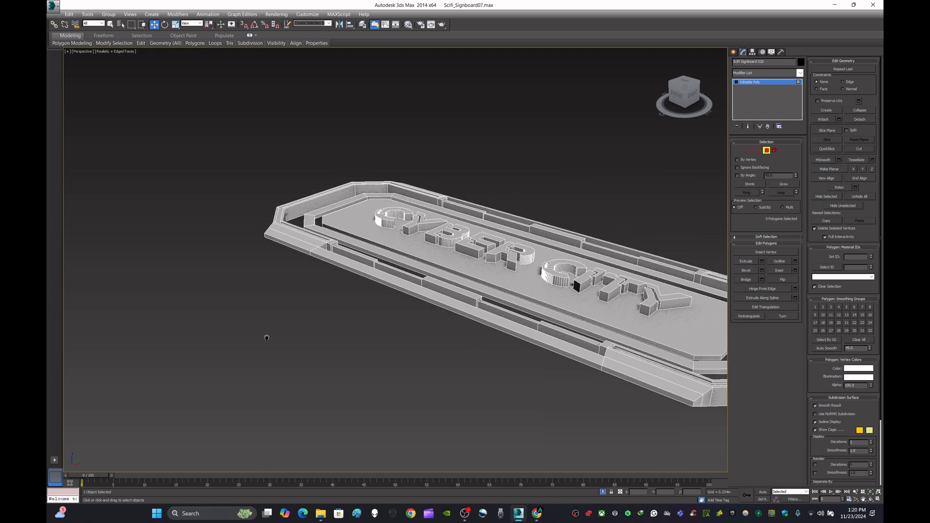
pyautogui.scroll(-4, 266, 336)
pyautogui.click(733, 53)
pyautogui.click(601, 175)
pyautogui.rightClick(601, 175)
pyautogui.click(622, 141)
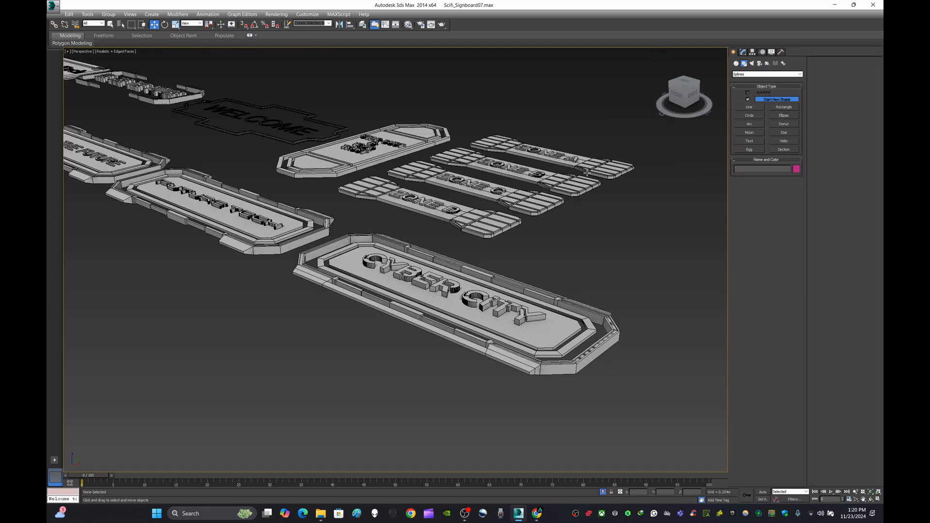
pyautogui.keyDown('alt'); pyautogui.moveTo(504, 184); pyautogui.dragTo(574, 266, button='middle'); pyautogui.keyUp('alt')
pyautogui.click(673, 103)
pyautogui.moveTo(536, 154); pyautogui.dragTo(623, 310, button='middle')
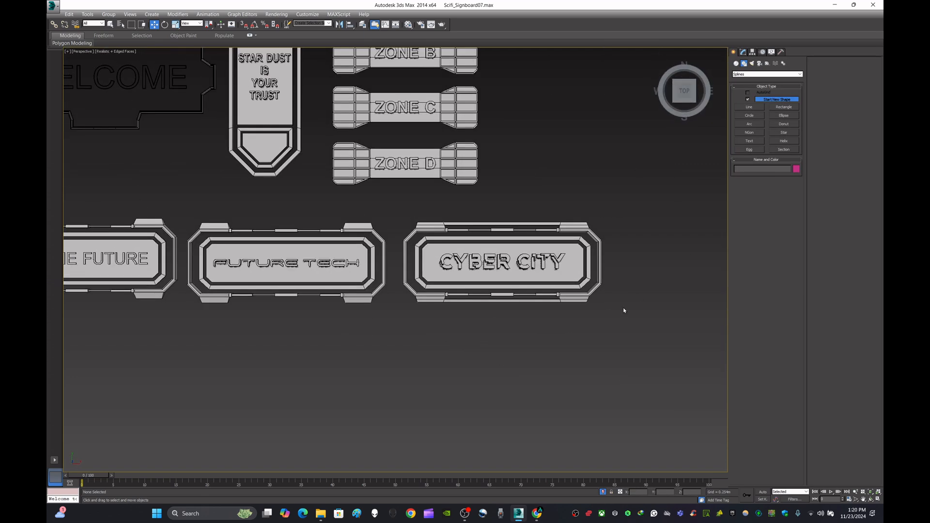
pyautogui.scroll(-5, 489, 347)
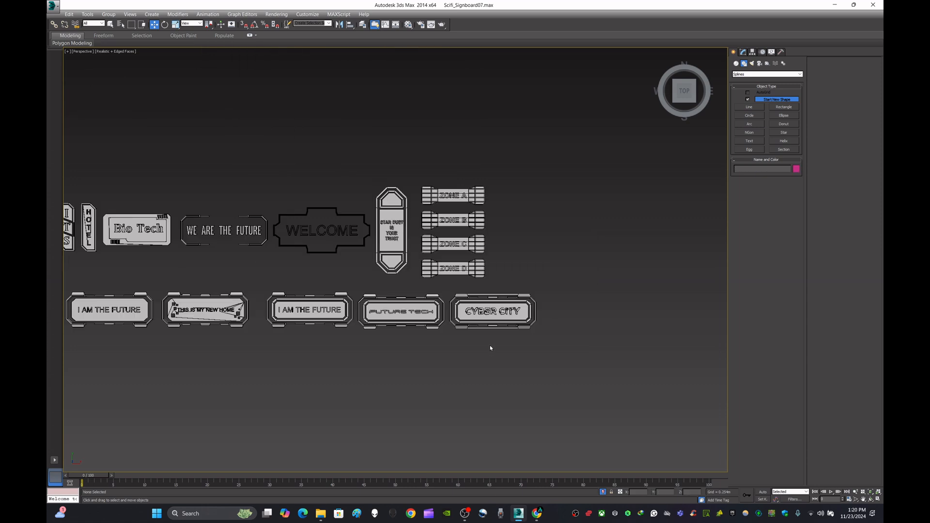
# Check the object names of the neighbouring signboards and rename the CYBER CITY signboard as SciFi Signboard 20.
pyautogui.moveTo(489, 346); pyautogui.dragTo(529, 363, button='middle')
pyautogui.click(433, 323)
pyautogui.click(761, 169)
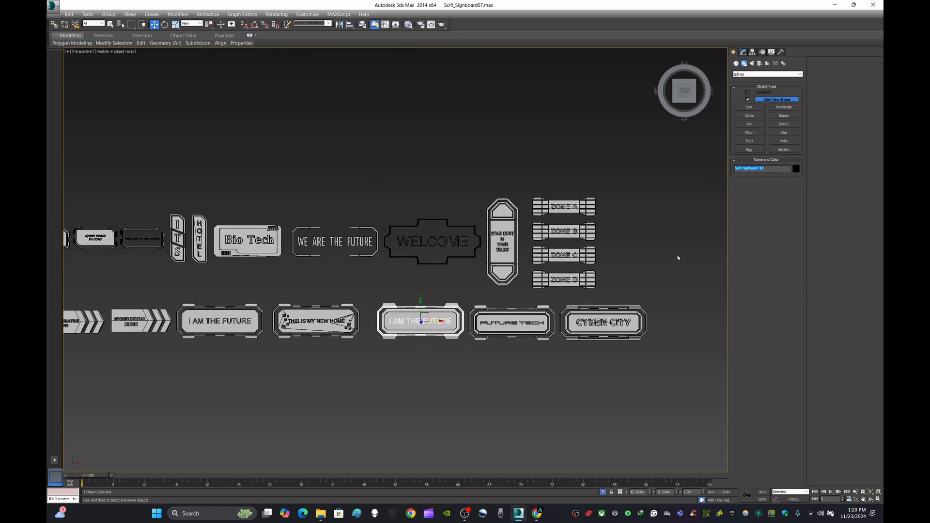
pyautogui.click(677, 258)
pyautogui.scroll(5, 518, 327)
pyautogui.click(548, 300)
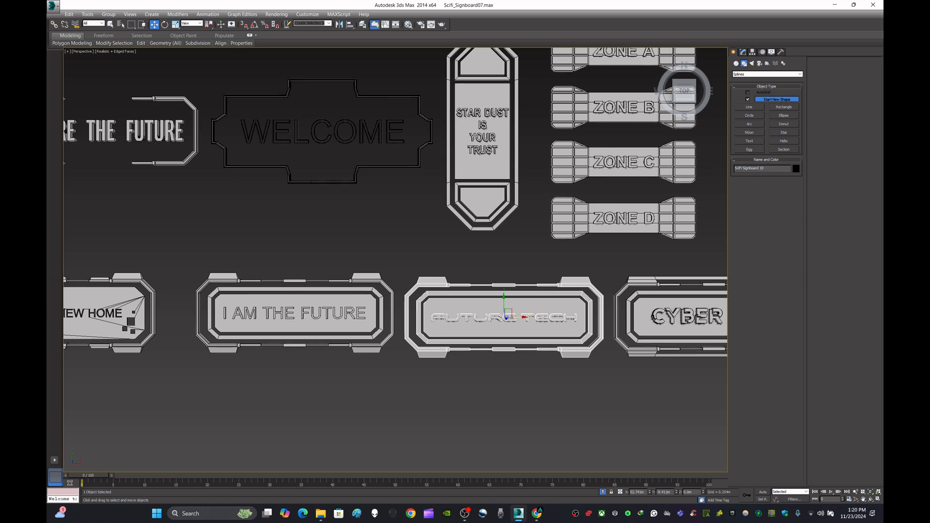
pyautogui.click(637, 365)
pyautogui.moveTo(638, 364); pyautogui.dragTo(529, 366, button='middle')
pyautogui.click(612, 295)
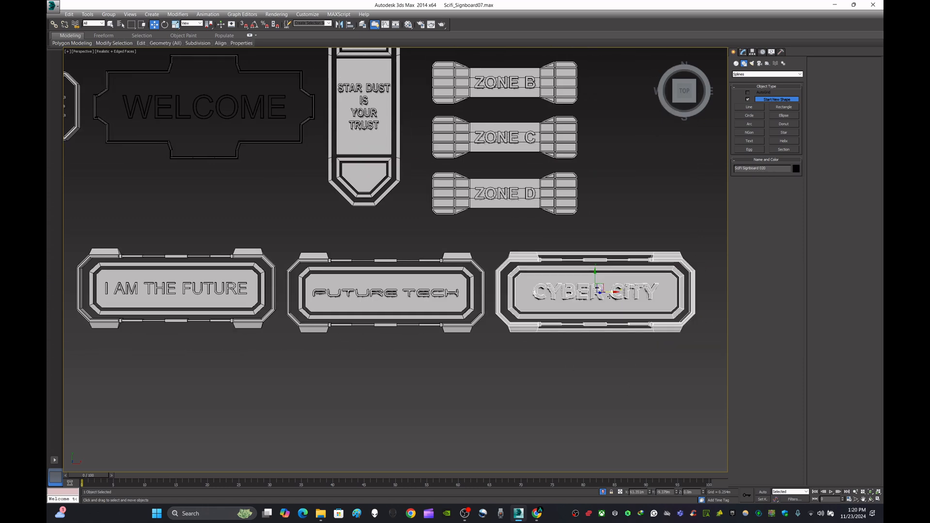
pyautogui.doubleClick(768, 169)
pyautogui.write('18')
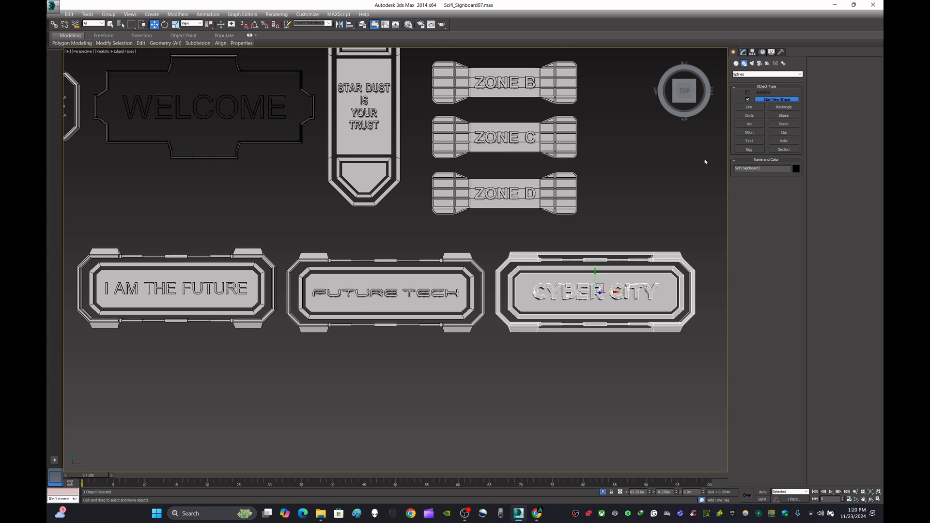
pyautogui.click(650, 201)
pyautogui.scroll(-5, 649, 202)
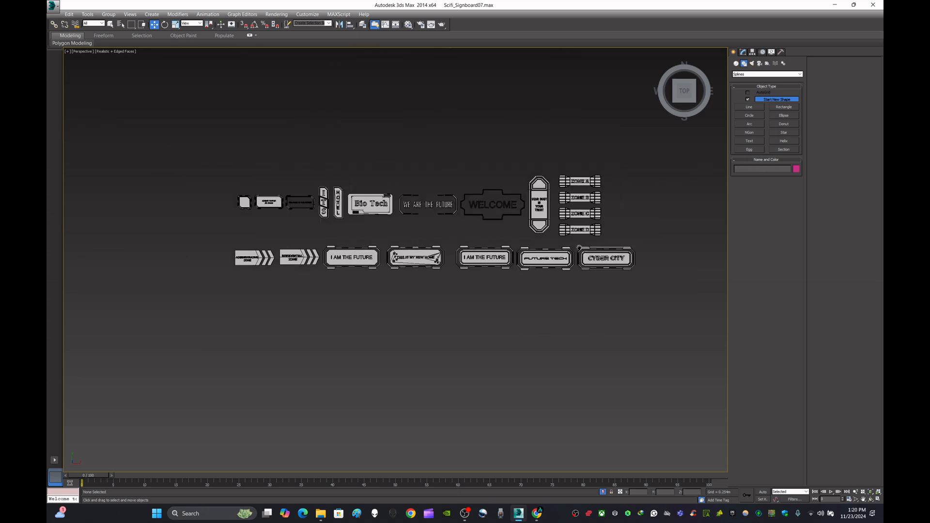
# Set up the material SciFi Signboard 19 for the FUTURE TECH signboard in the Material Editor.
pyautogui.scroll(5, 549, 258)
pyautogui.click(548, 258)
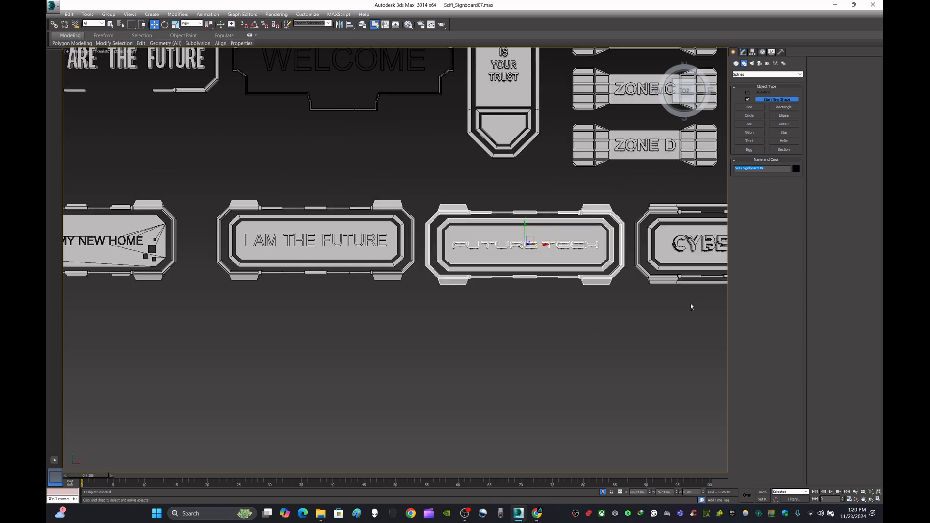
pyautogui.press('m')
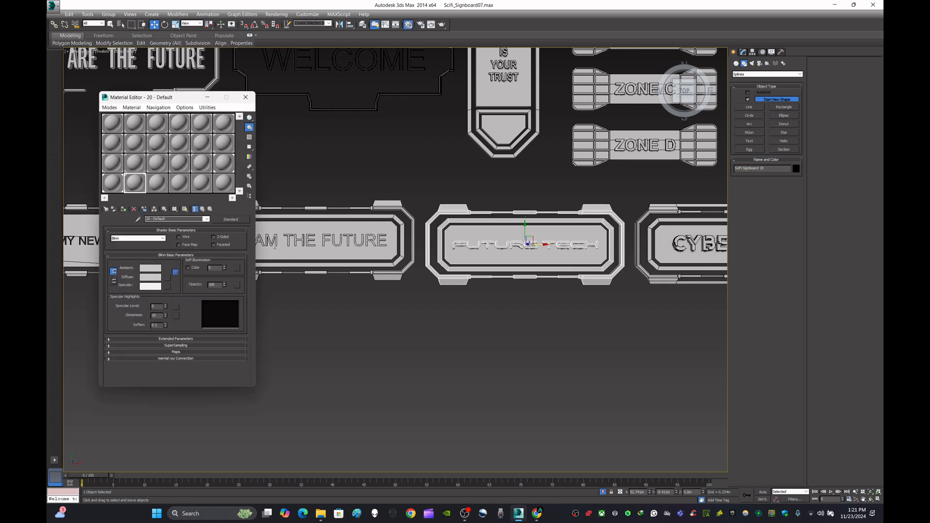
pyautogui.click(112, 183)
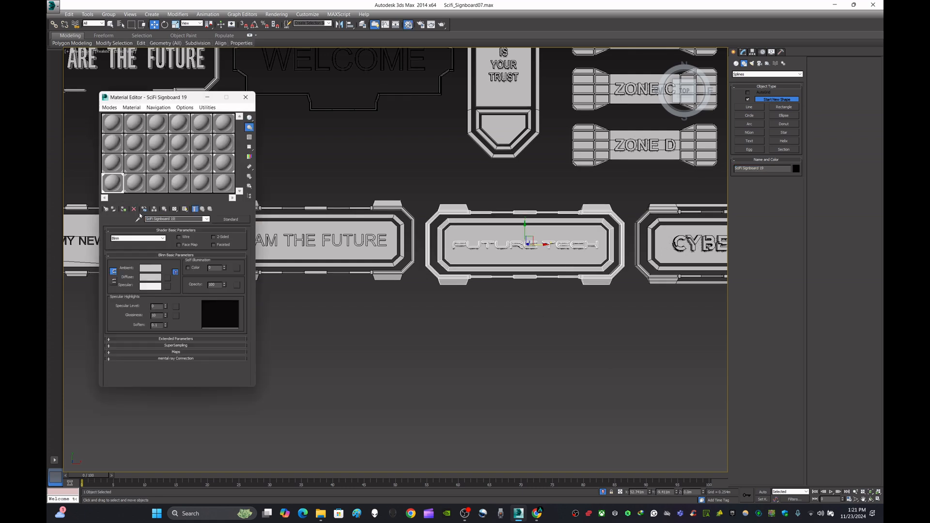
pyautogui.click(246, 97)
# Rename the 20 - Default material as SciFi Signboard 20 and assign it to the CYBER CITY signboard.
pyautogui.moveTo(582, 357); pyautogui.dragTo(364, 335, button='middle')
pyautogui.click(534, 218)
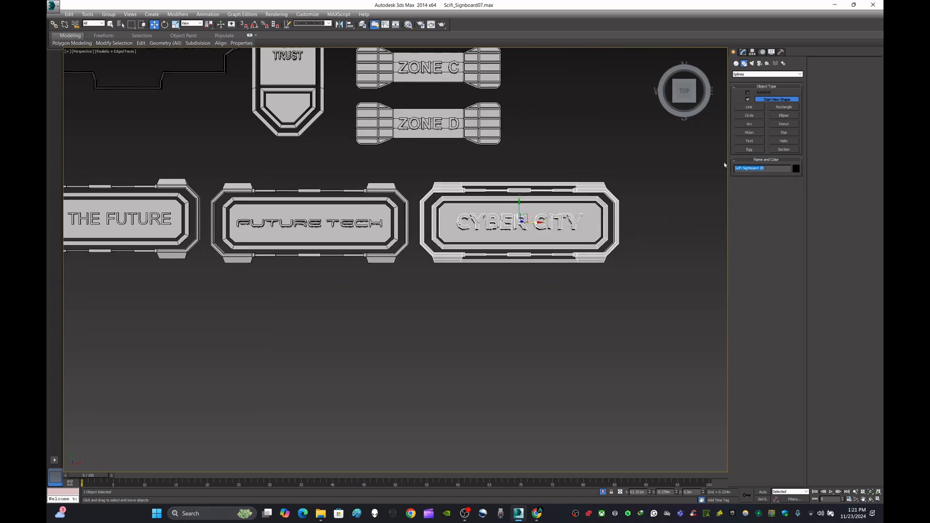
pyautogui.press('m')
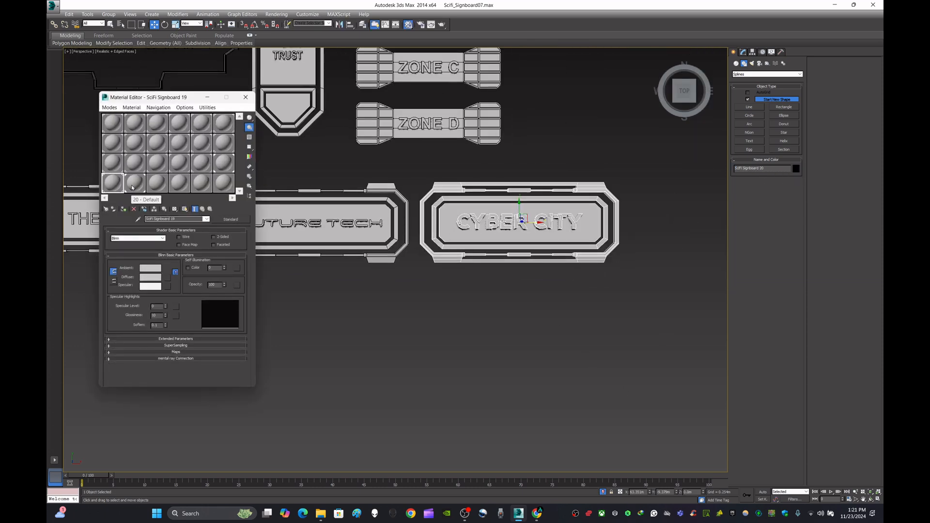
pyautogui.click(134, 182)
pyautogui.write('SciFi Signboard 20')
pyautogui.press('Return')
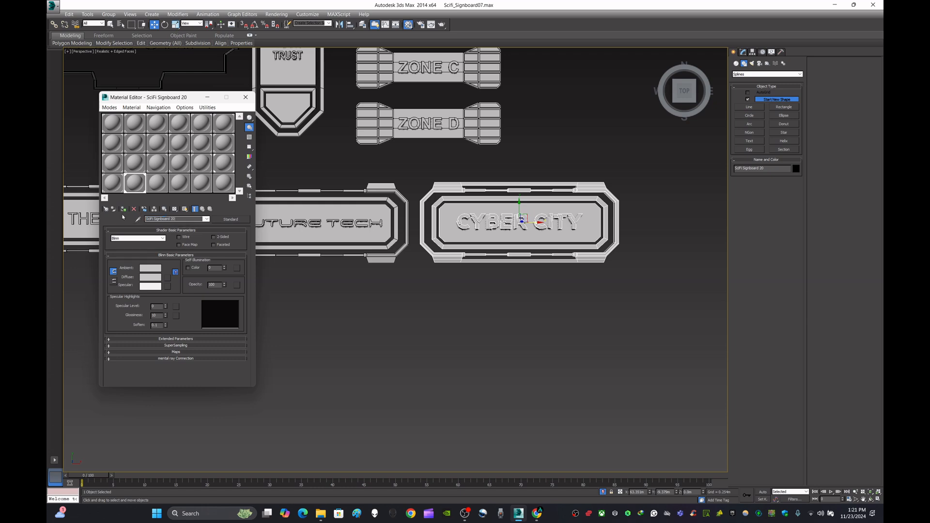
pyautogui.click(246, 96)
pyautogui.click(322, 348)
# Go through the scene's object list from SciFi Signboard 01 to SciFi Signboard 20 to check the numbering.
pyautogui.scroll(-5, 339, 346)
pyautogui.moveTo(347, 347); pyautogui.dragTo(544, 373, button='middle')
pyautogui.scroll(-3, 491, 367)
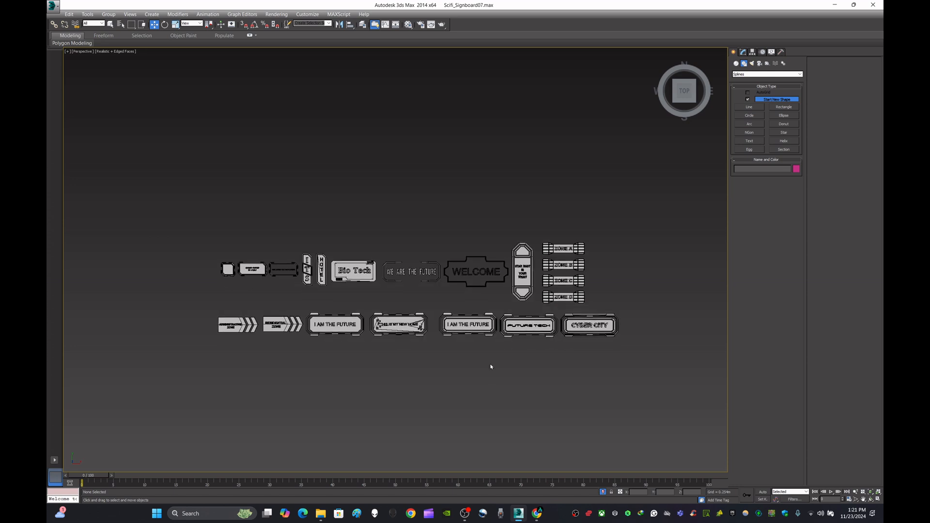
pyautogui.click(121, 26)
pyautogui.click(218, 230)
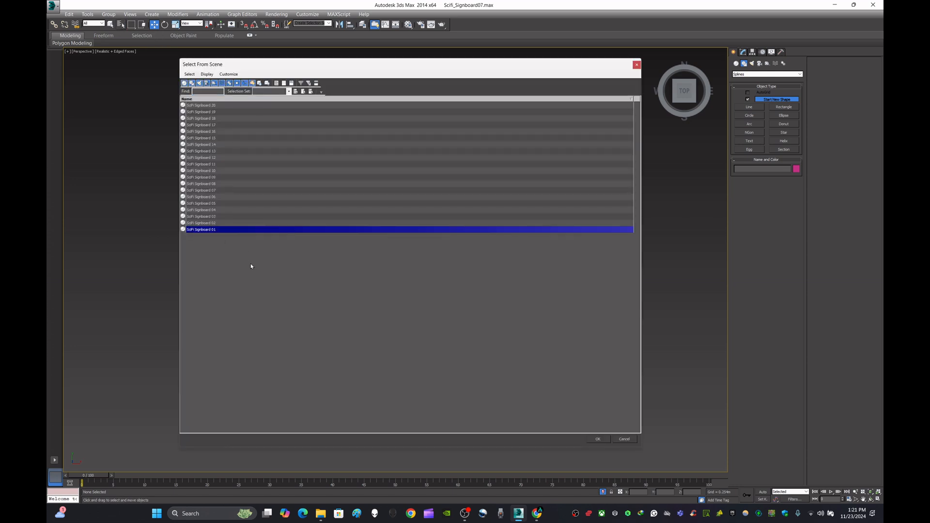
pyautogui.press('Up')
pyautogui.press('Up')
pyautogui.press('Up')
pyautogui.press('Up')
pyautogui.press('Up')
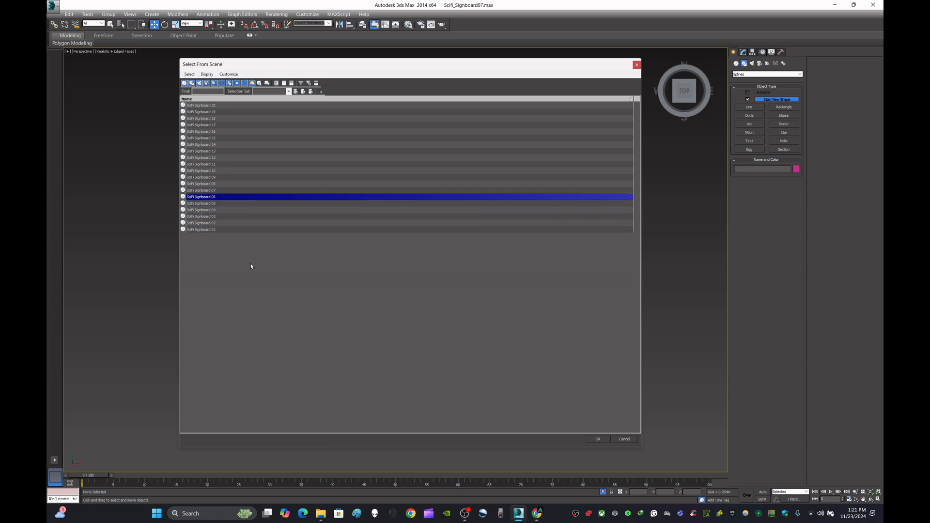
pyautogui.press('Up')
pyautogui.press('Up')
pyautogui.press('Up')
pyautogui.press('Up')
pyautogui.press('Up')
pyautogui.press('Up')
pyautogui.press('Up')
pyautogui.press('Up')
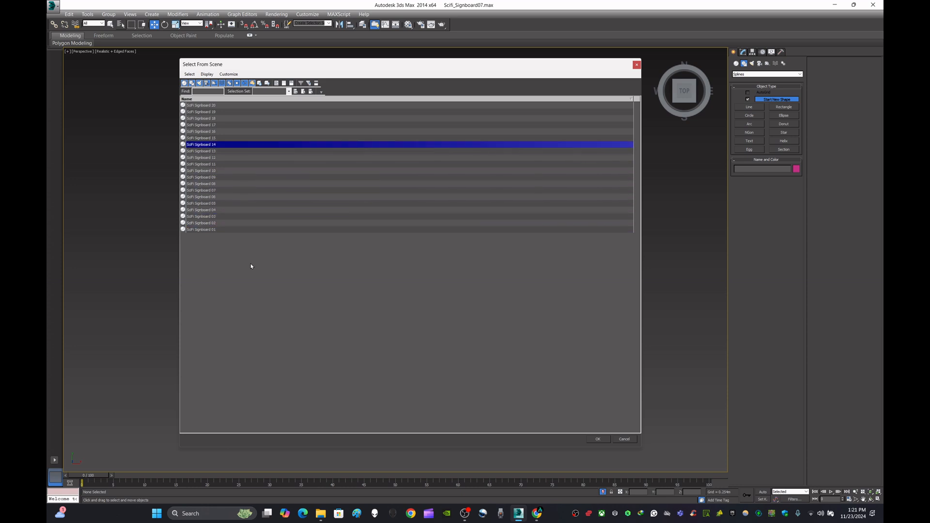
pyautogui.press('Up')
pyautogui.press('Up')
pyautogui.press('Up')
pyautogui.press('Up')
pyautogui.press('Up')
pyautogui.press('Up')
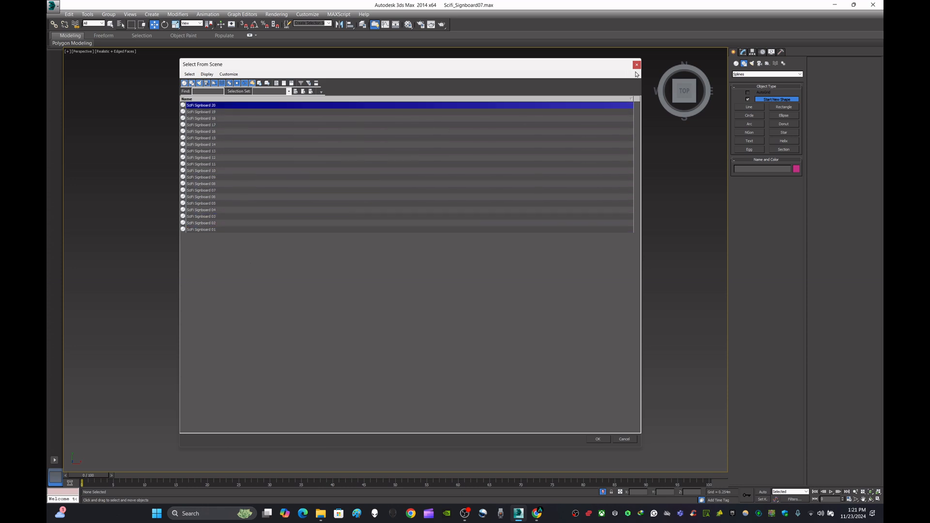
pyautogui.click(636, 64)
# Examine both rows of signboards at an angle and in top view, down to the first signboards in each row.
pyautogui.keyDown('alt'); pyautogui.moveTo(434, 315); pyautogui.dragTo(475, 342, button='middle'); pyautogui.keyUp('alt')
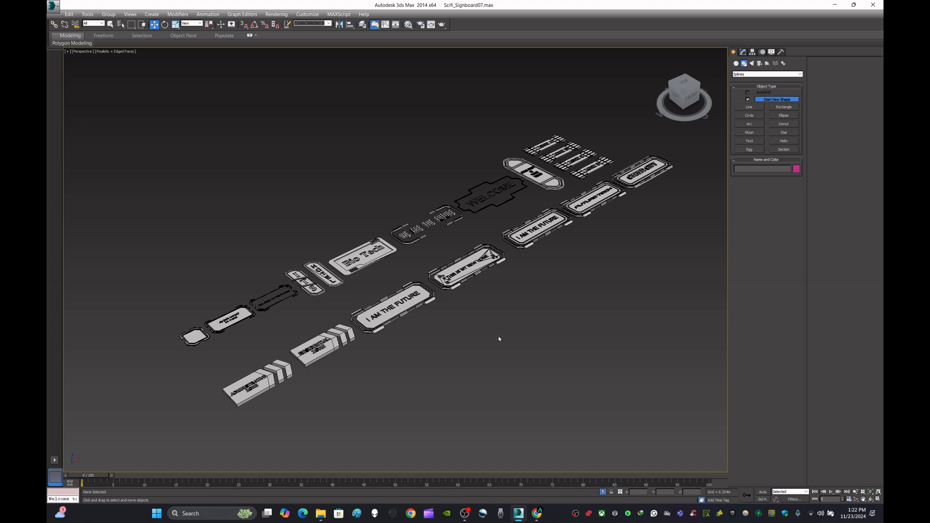
pyautogui.keyDown('alt'); pyautogui.moveTo(499, 339); pyautogui.dragTo(467, 355, button='middle'); pyautogui.keyUp('alt')
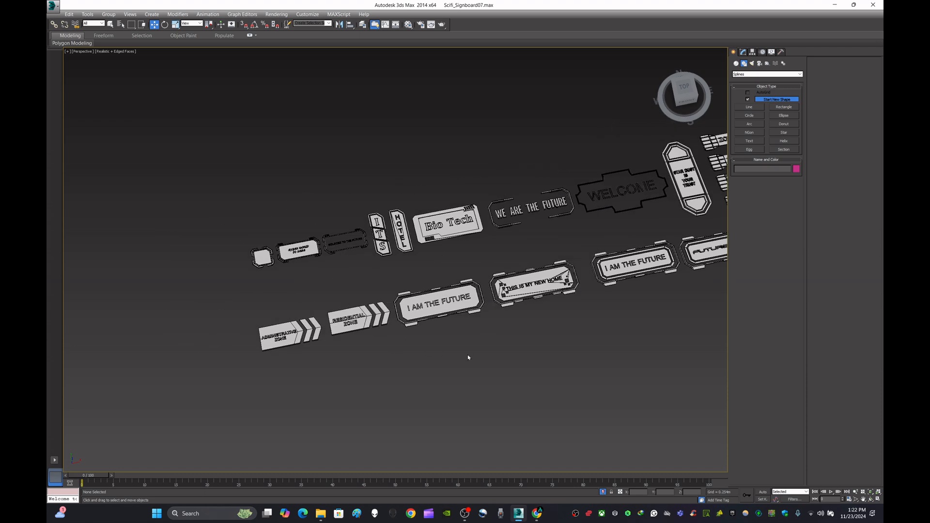
pyautogui.click(686, 89)
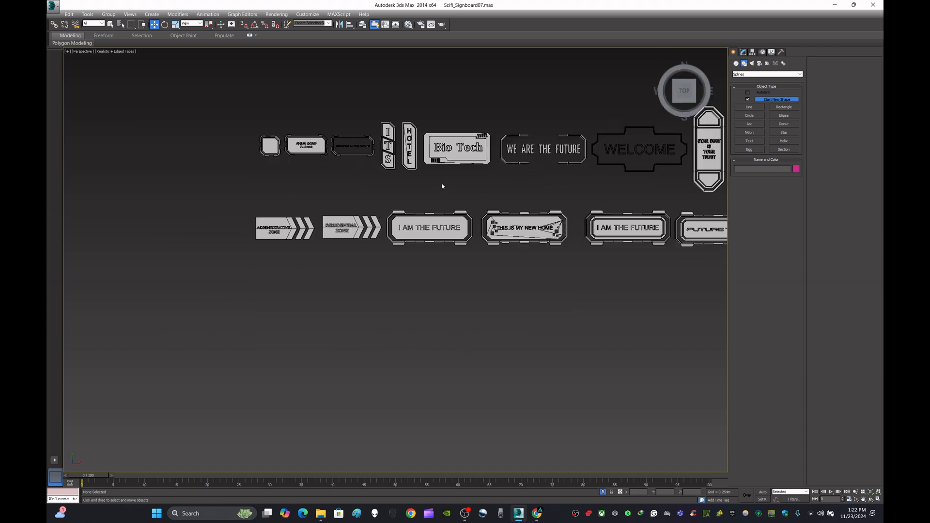
pyautogui.moveTo(442, 186); pyautogui.dragTo(549, 232, button='middle')
pyautogui.scroll(5, 449, 222)
pyautogui.scroll(-4, 450, 221)
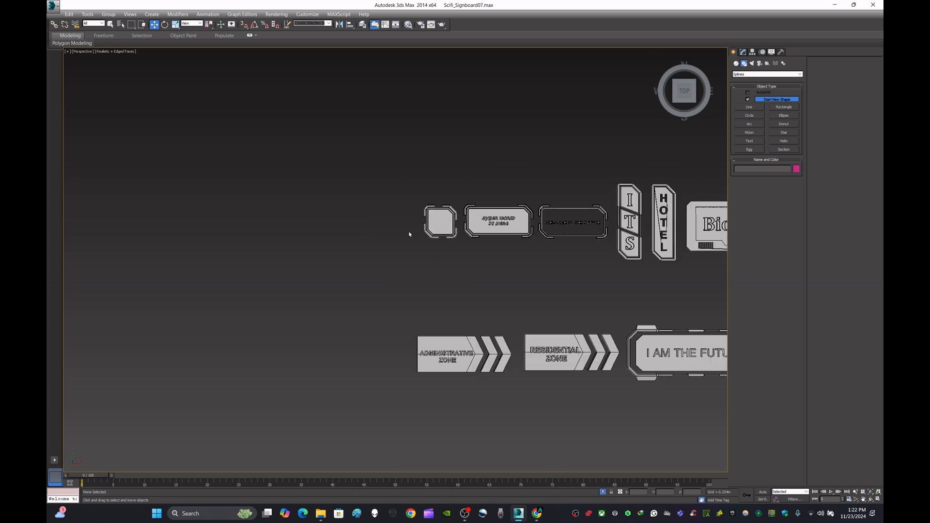
pyautogui.scroll(3, 408, 271)
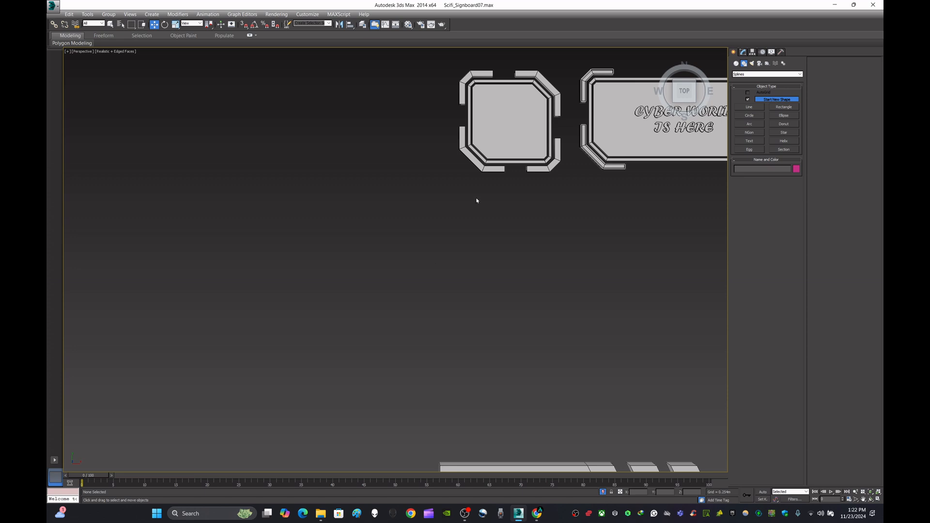
# Create a text shape reading A in the Origin Tech Demo font beside the first signboards and isolate it.
pyautogui.scroll(-3, 477, 200)
pyautogui.moveTo(608, 375); pyautogui.dragTo(547, 372, button='middle')
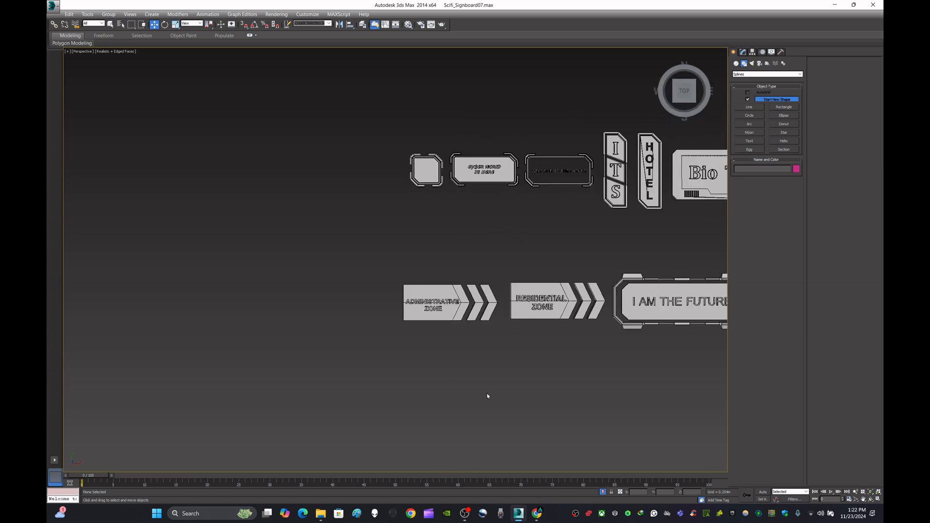
pyautogui.press('m')
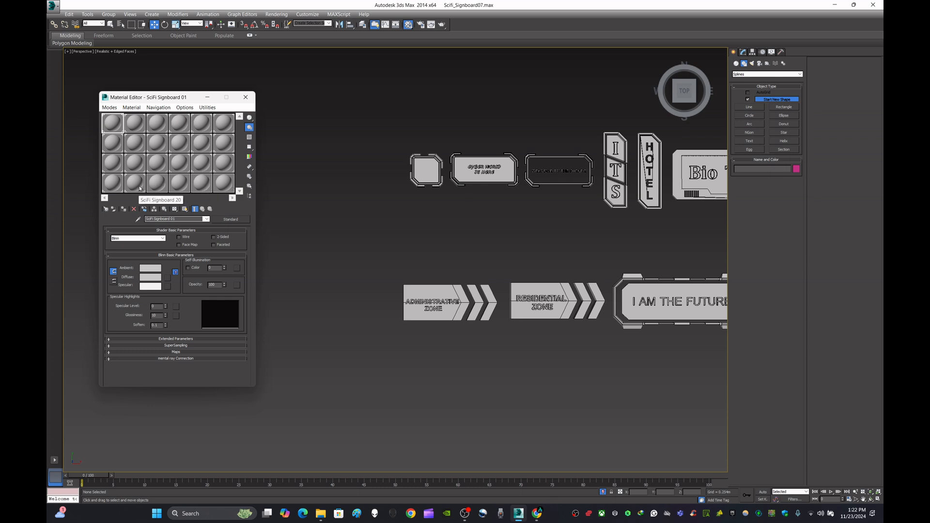
pyautogui.click(247, 100)
pyautogui.moveTo(370, 241); pyautogui.dragTo(403, 292, button='middle')
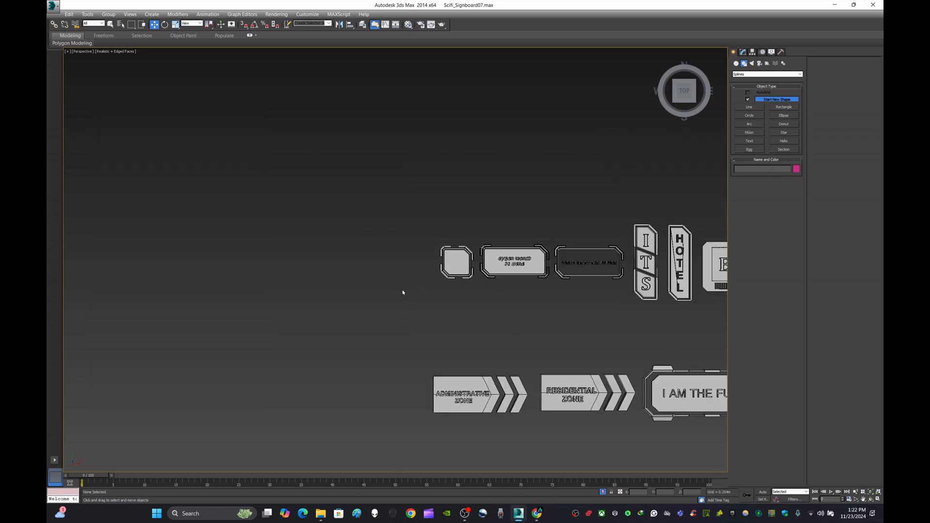
pyautogui.click(749, 140)
pyautogui.click(238, 253)
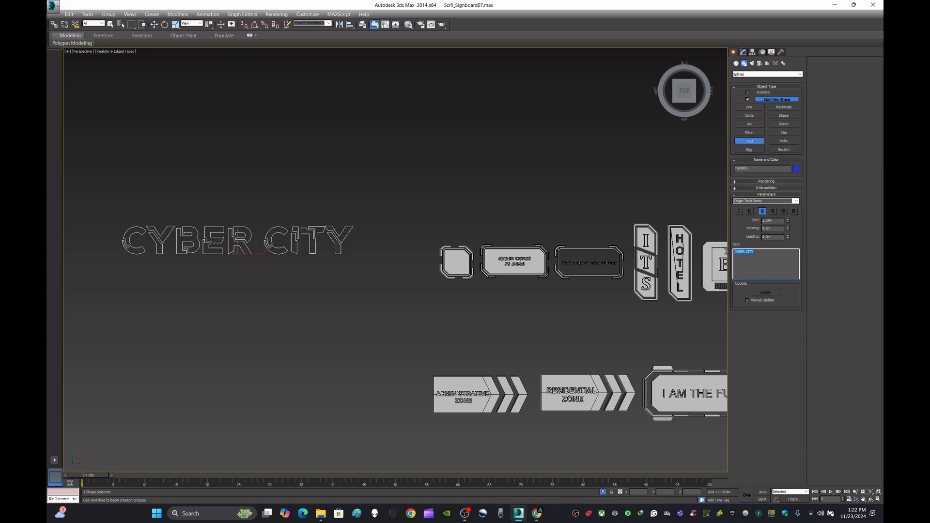
pyautogui.press('BackSpace')
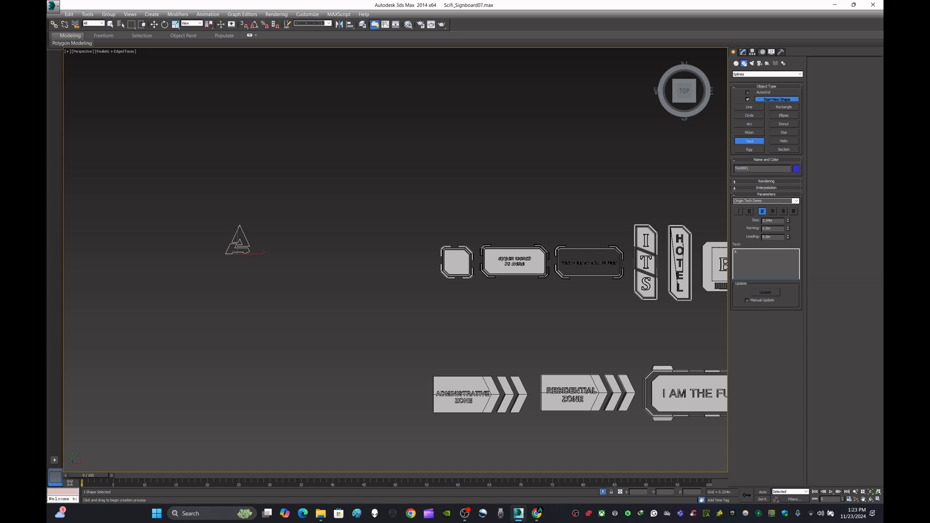
pyautogui.hotkey('alt', 'q')
pyautogui.click(154, 24)
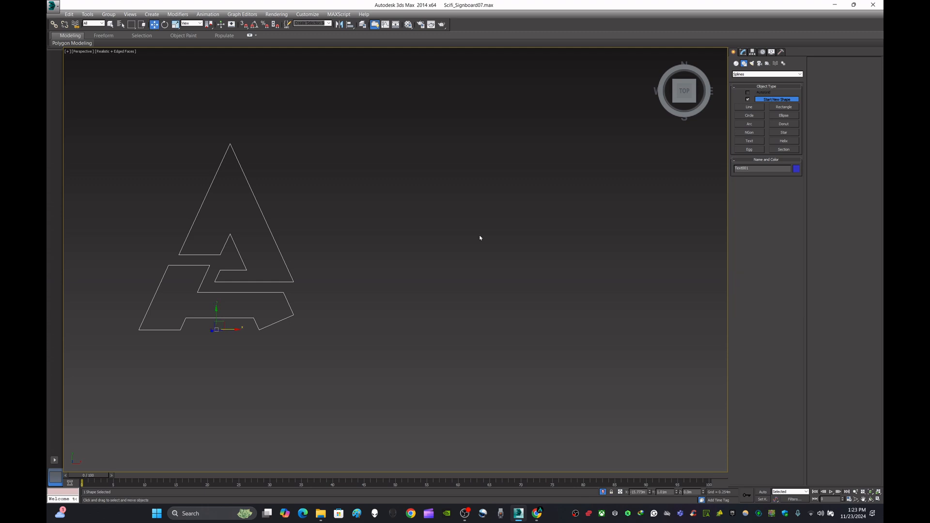
# Set the object colour of the letter A to black.
pyautogui.click(479, 237)
pyautogui.click(269, 227)
pyautogui.click(796, 169)
pyautogui.click(534, 266)
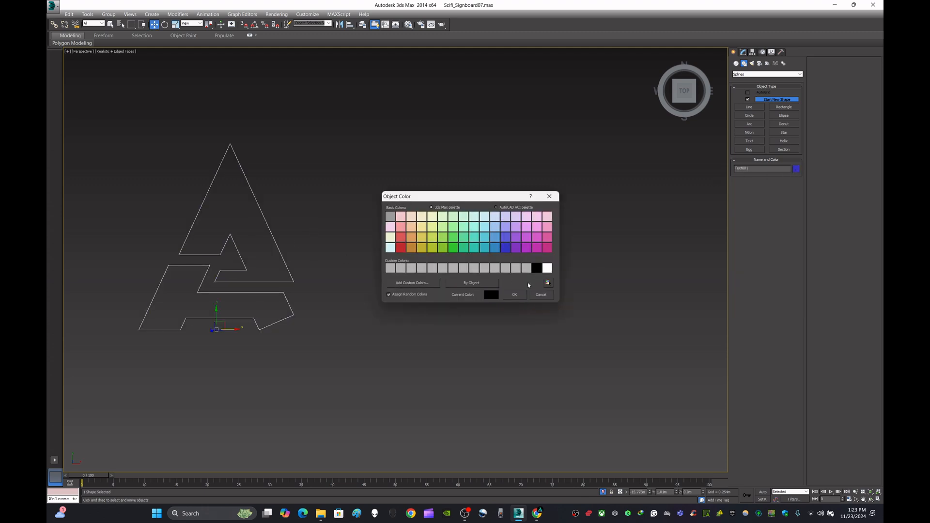
pyautogui.click(516, 294)
pyautogui.click(380, 274)
pyautogui.click(281, 254)
pyautogui.scroll(-5, 371, 243)
pyautogui.moveTo(350, 264)
pyautogui.keyDown('shift'); pyautogui.mouseDown()
pyautogui.moveTo(422, 264)
pyautogui.moveTo(400, 263)
pyautogui.mouseUp(); pyautogui.keyUp('shift')
pyautogui.press('Return')
pyautogui.scroll(3, 404, 265)
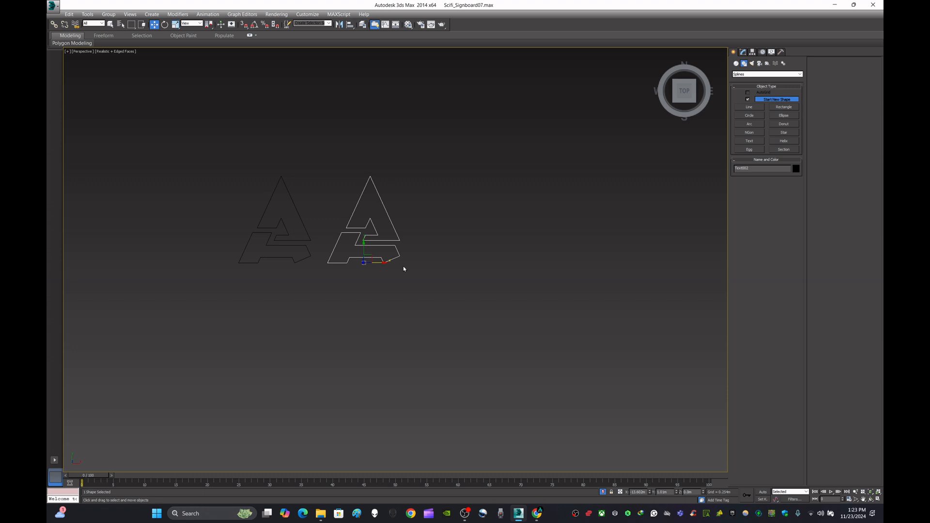
pyautogui.press('Delete')
# Apply an Extrude modifier to the letter A text shape to give it thickness.
pyautogui.scroll(-5, 406, 264)
pyautogui.click(373, 244)
pyautogui.click(742, 52)
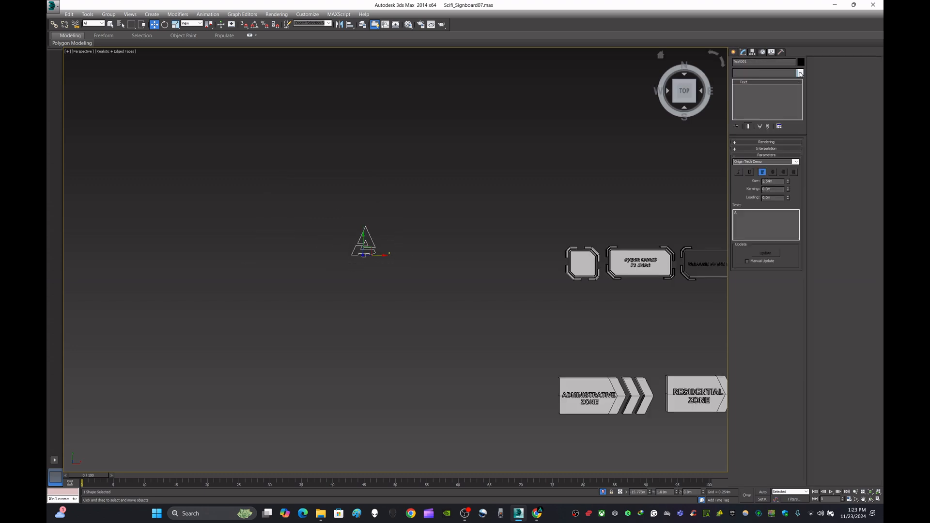
pyautogui.click(799, 73)
pyautogui.click(765, 114)
pyautogui.keyDown('alt'); pyautogui.moveTo(426, 264); pyautogui.dragTo(438, 193, button='middle'); pyautogui.keyUp('alt')
pyautogui.scroll(6, 360, 251)
# Assign the 21 - Default material to the extruded letter A.
pyautogui.press('m')
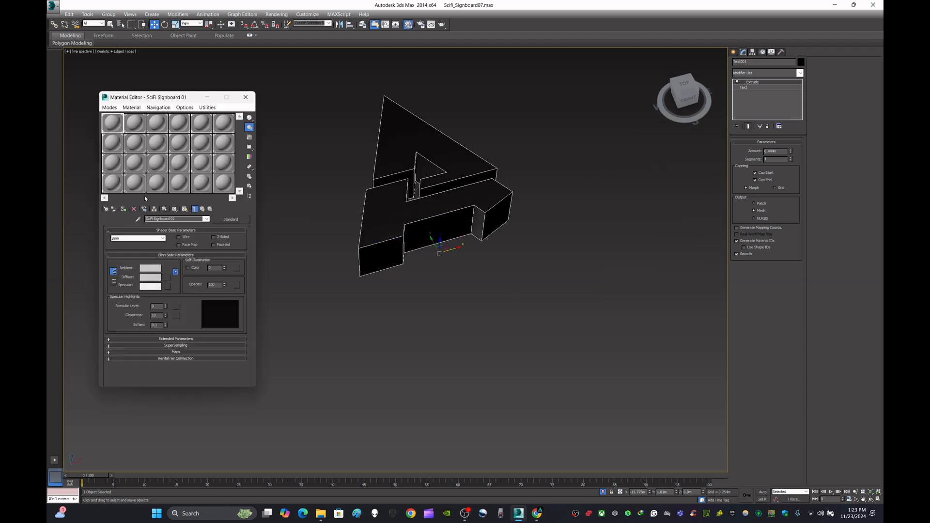
pyautogui.click(156, 183)
pyautogui.click(124, 209)
pyautogui.click(245, 97)
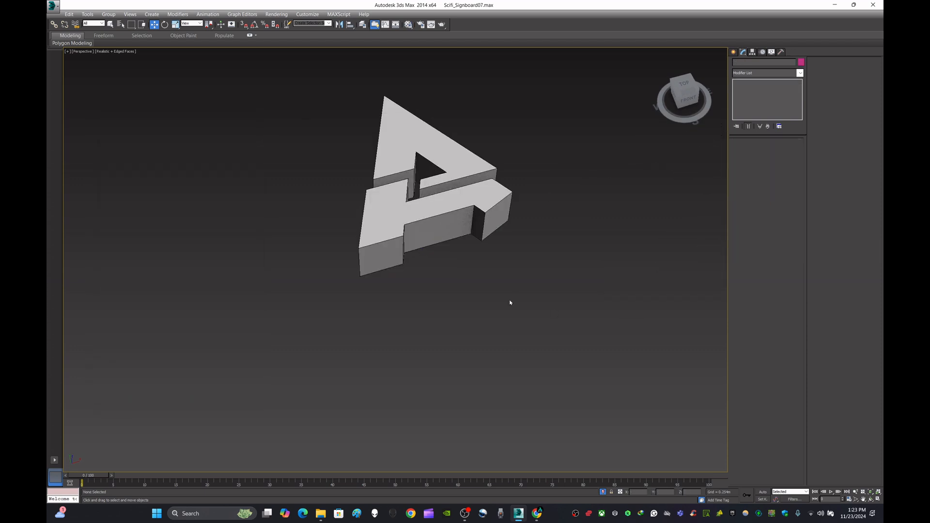
# Center the pivot of the letter A to the object.
pyautogui.scroll(-5, 359, 325)
pyautogui.click(733, 52)
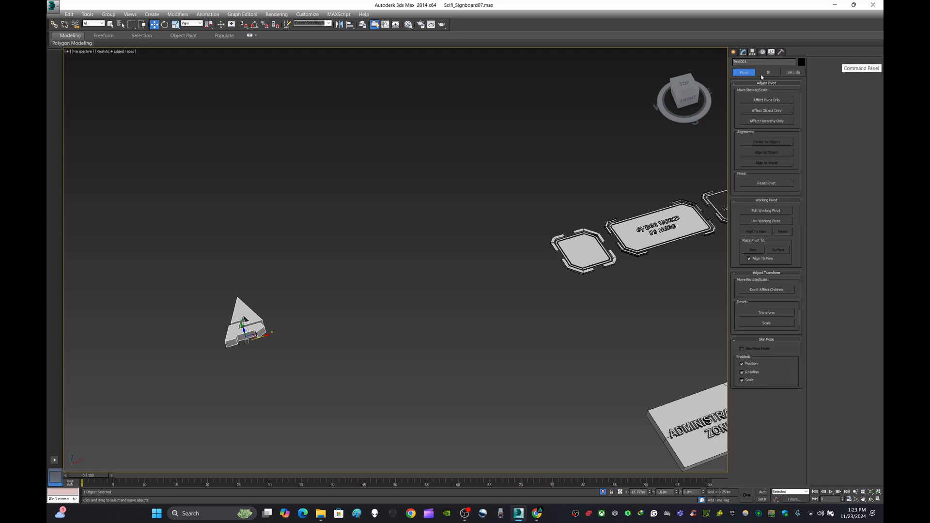
pyautogui.click(743, 63)
pyautogui.click(427, 268)
# Isolate the letter A together with SciFi Signboard 01 and place the letter at X 0, Y 0, Z 0.
pyautogui.click(684, 86)
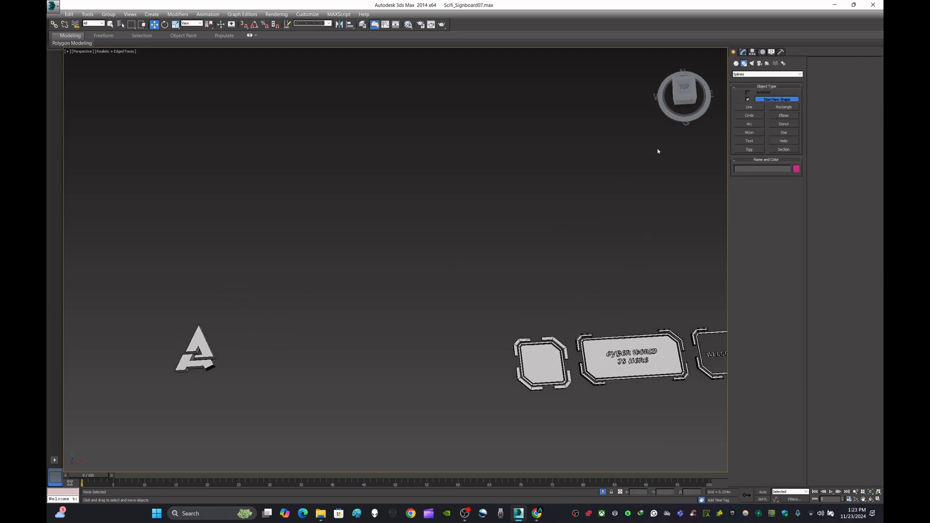
pyautogui.click(595, 326)
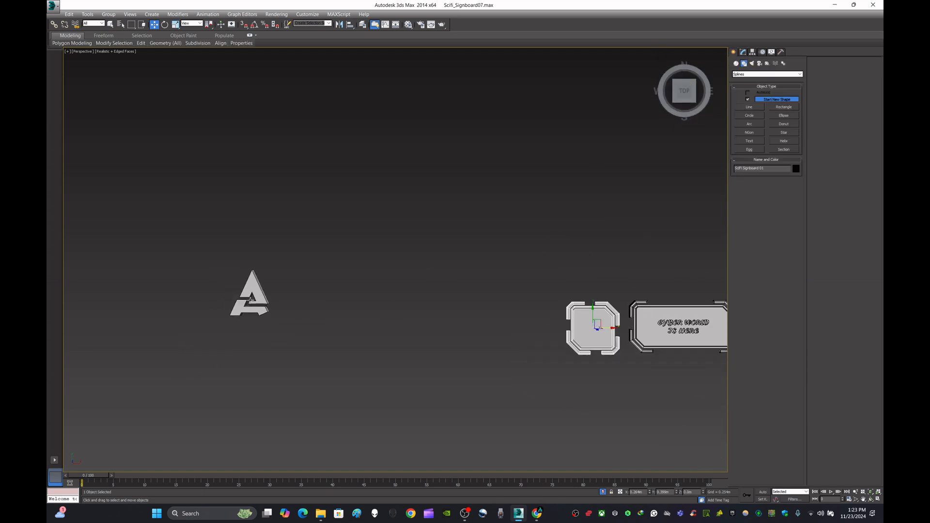
pyautogui.click(250, 299)
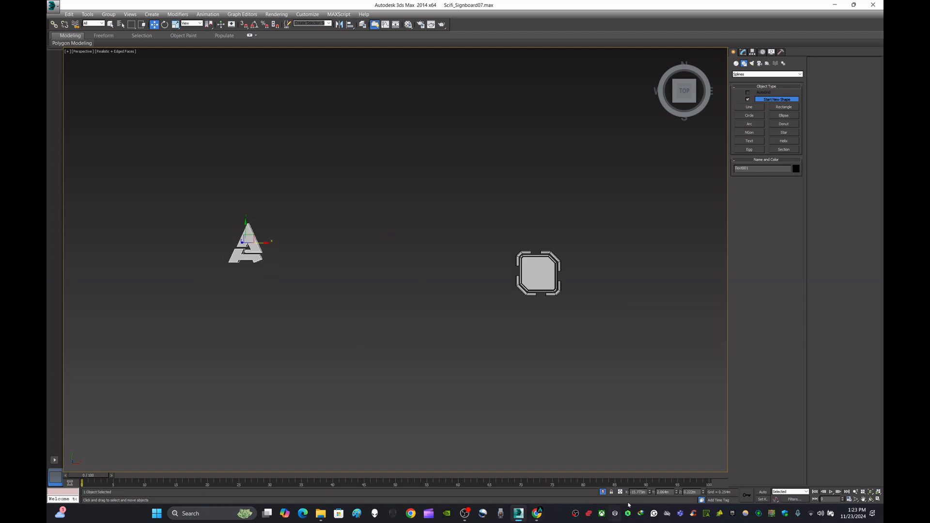
pyautogui.write('0')
pyautogui.press('Tab')
pyautogui.write('0')
pyautogui.press('Tab')
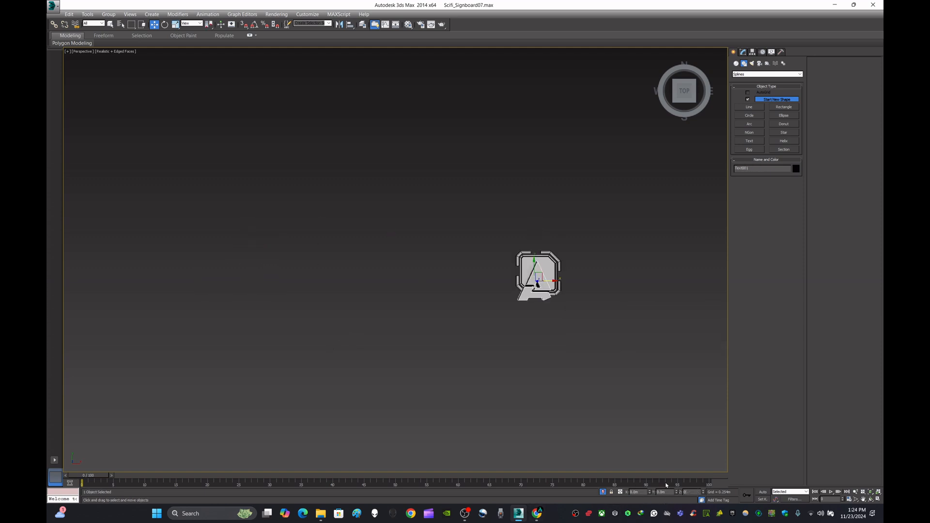
pyautogui.write('0')
pyautogui.press('Return')
# Move SciFi Signboard 01 to X 0 and Y 0 to center it under the letter.
pyautogui.click(558, 286)
pyautogui.write('z0')
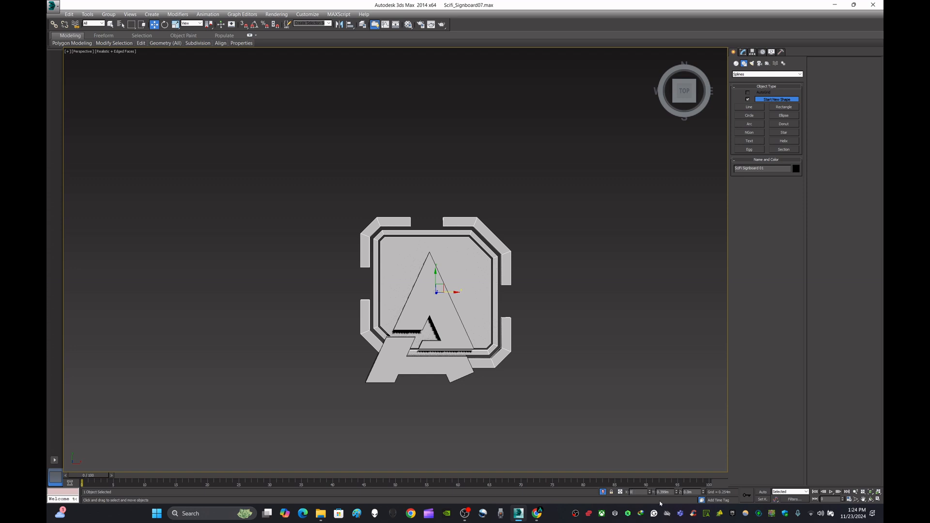
pyautogui.press('Tab')
pyautogui.write('0')
pyautogui.press('Tab')
# Scale the letter A down uniformly until it fits inside the inner panel of the signboard.
pyautogui.click(438, 310)
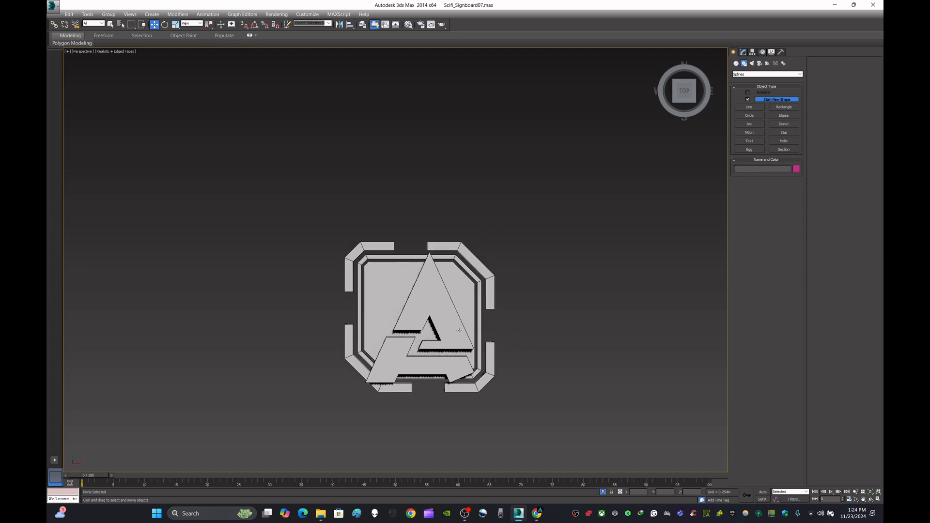
pyautogui.press('r')
pyautogui.press('F12')
pyautogui.moveTo(670, 260); pyautogui.dragTo(670, 289)
pyautogui.click(673, 241)
pyautogui.keyDown('alt'); pyautogui.moveTo(557, 299); pyautogui.dragTo(556, 268, button='middle'); pyautogui.keyUp('alt')
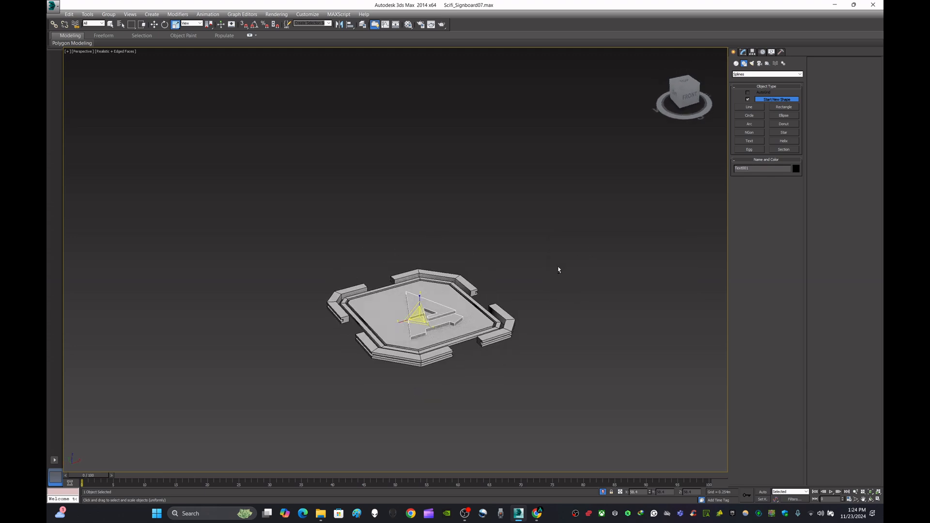
# Raise the letter A along Z above the panel and reduce its extrusion amount to a thin relief.
pyautogui.press('z')
pyautogui.click(155, 25)
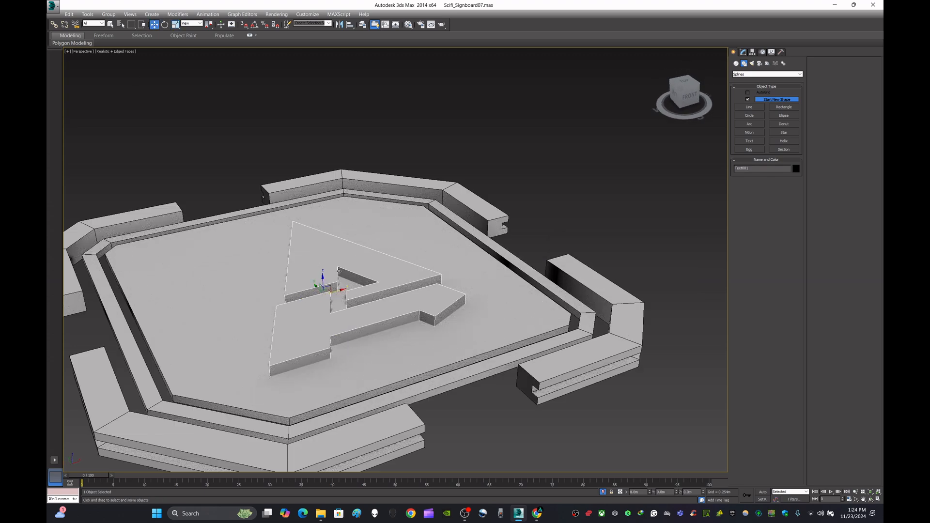
pyautogui.moveTo(323, 284); pyautogui.dragTo(322, 252)
pyautogui.keyDown('alt'); pyautogui.moveTo(322, 252); pyautogui.dragTo(323, 218, button='middle'); pyautogui.keyUp('alt')
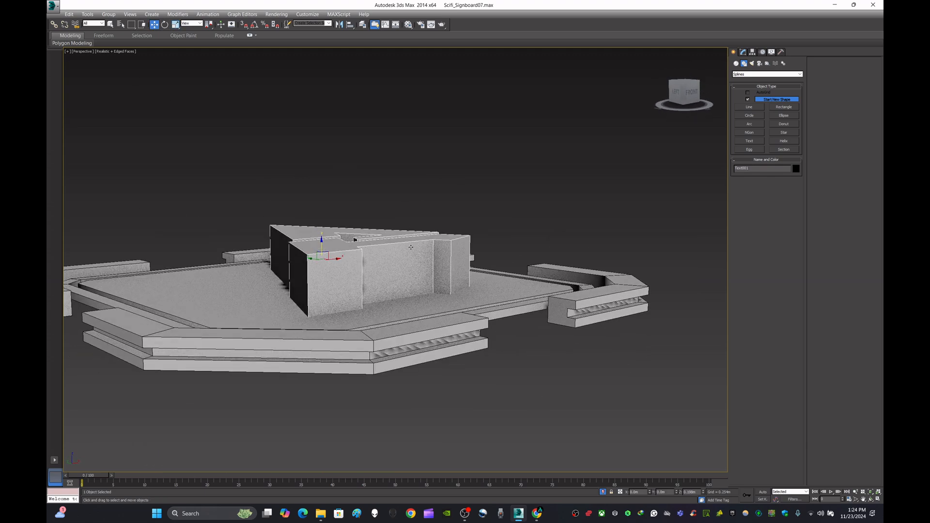
pyautogui.click(742, 52)
pyautogui.moveTo(790, 151); pyautogui.dragTo(790, 170)
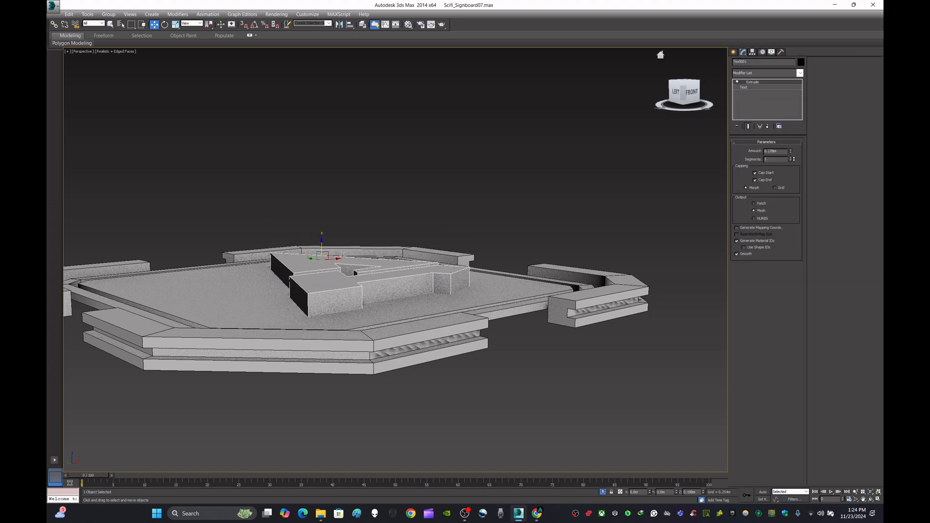
# Adjust the letter's height in the front view until its underside roughly meets the panel's upper face.
pyautogui.keyDown('alt'); pyautogui.moveTo(642, 138); pyautogui.dragTo(625, 178, button='middle'); pyautogui.keyUp('alt')
pyautogui.scroll(-5, 625, 179)
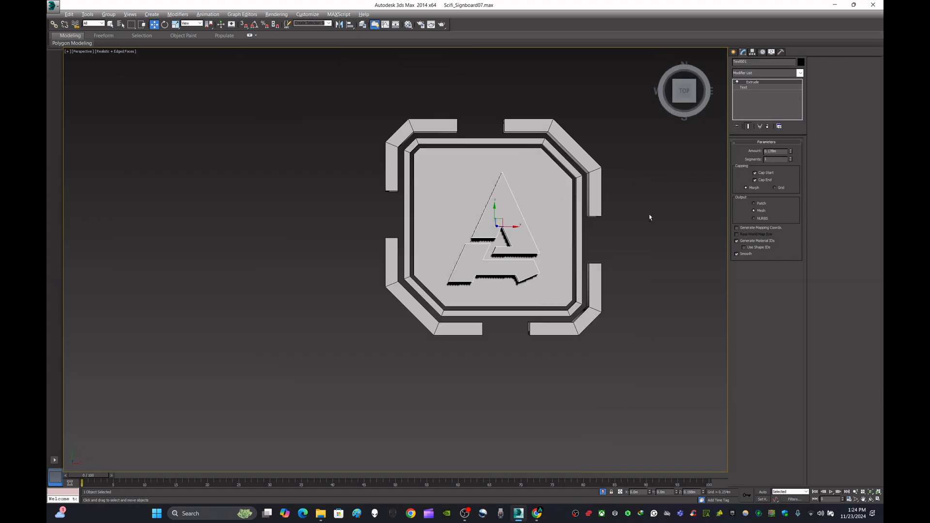
pyautogui.keyDown('alt'); pyautogui.moveTo(649, 216); pyautogui.dragTo(540, 232, button='middle'); pyautogui.keyUp('alt')
pyautogui.scroll(4, 540, 233)
pyautogui.click(878, 499)
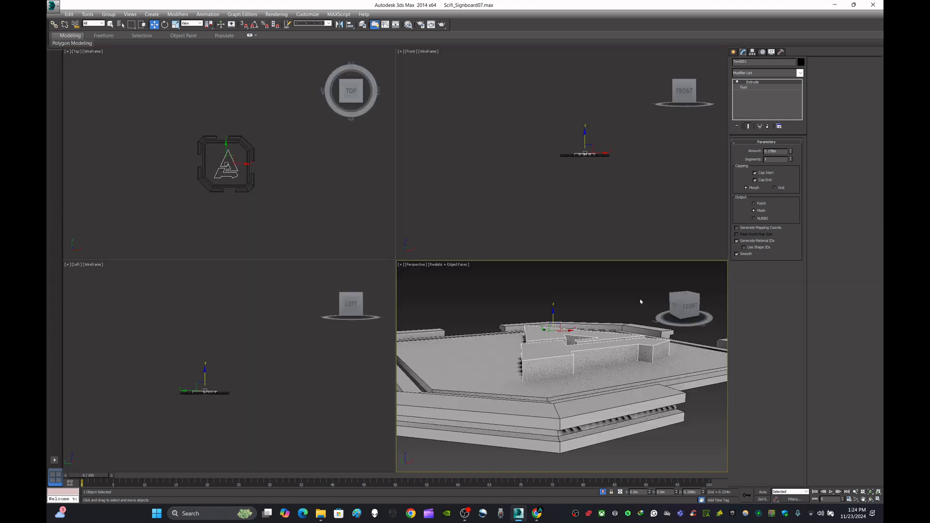
pyautogui.click(877, 498)
pyautogui.scroll(8, 442, 266)
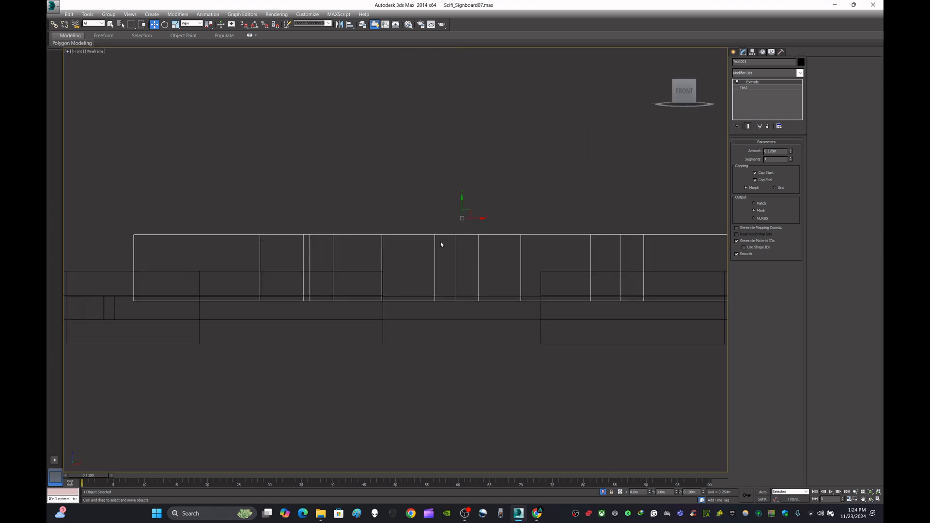
pyautogui.scroll(6, 462, 195)
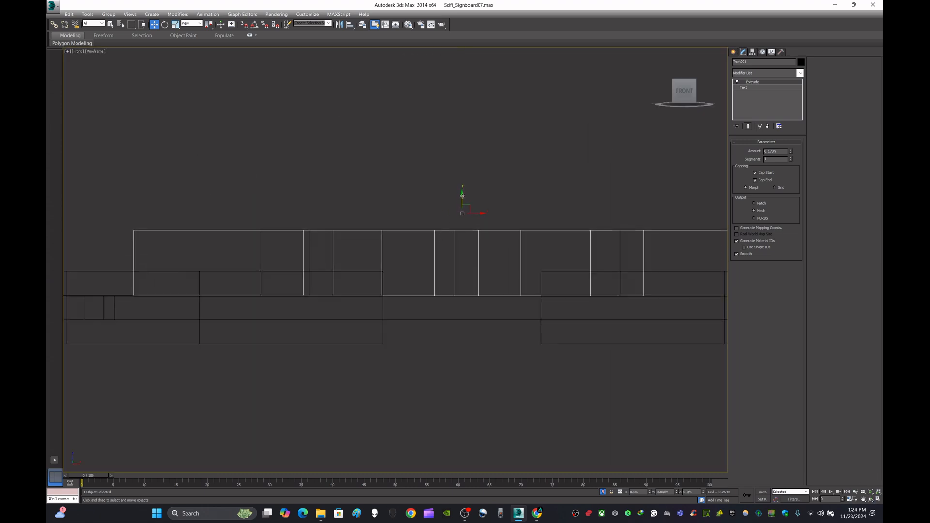
# Fine-tune the letter's height with the Move Transform Type-In so its underside lies flush on the panel face.
pyautogui.press('F12')
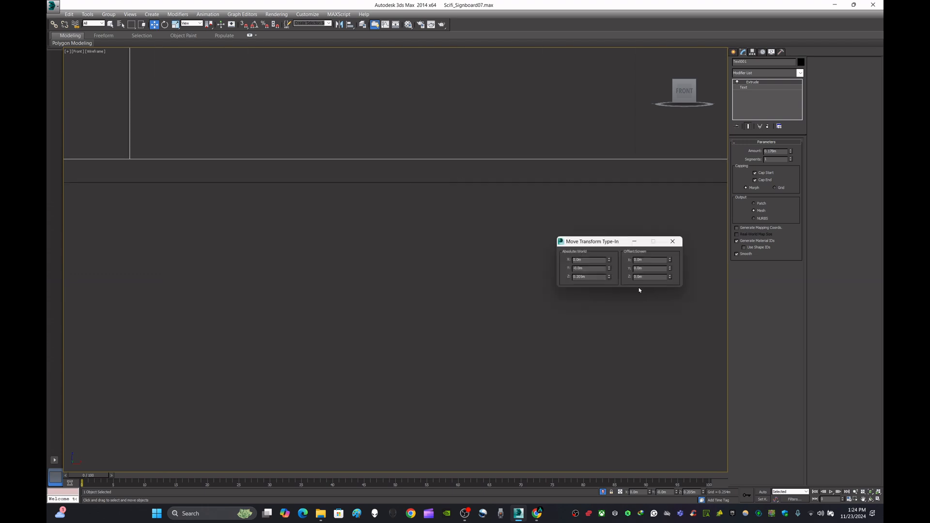
pyautogui.moveTo(671, 271); pyautogui.dragTo(676, 291)
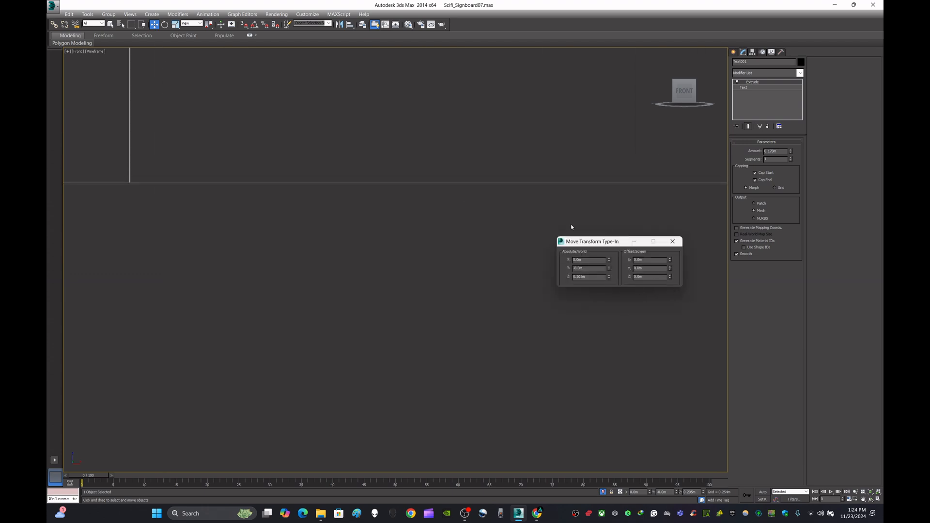
pyautogui.moveTo(572, 227); pyautogui.dragTo(672, 259, button='middle')
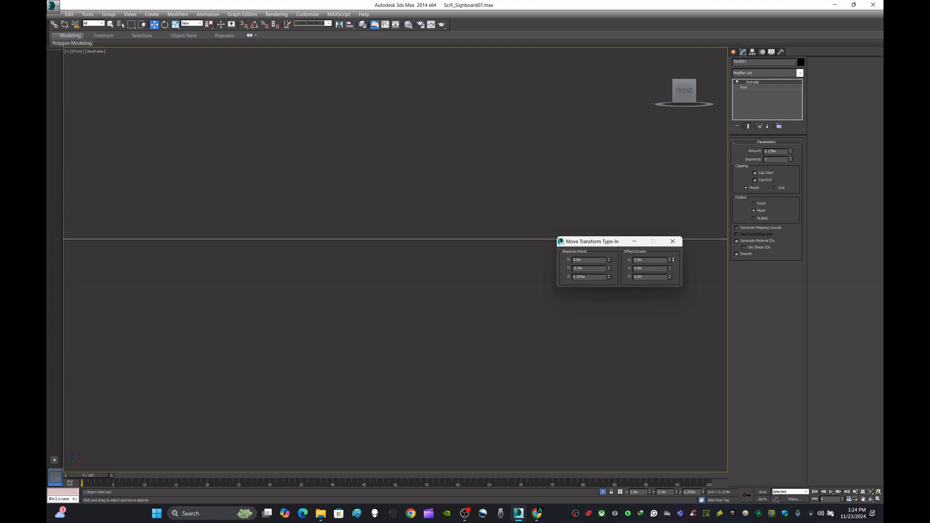
pyautogui.moveTo(673, 260); pyautogui.dragTo(673, 261)
pyautogui.click(682, 235)
pyautogui.click(673, 242)
pyautogui.scroll(-15, 444, 277)
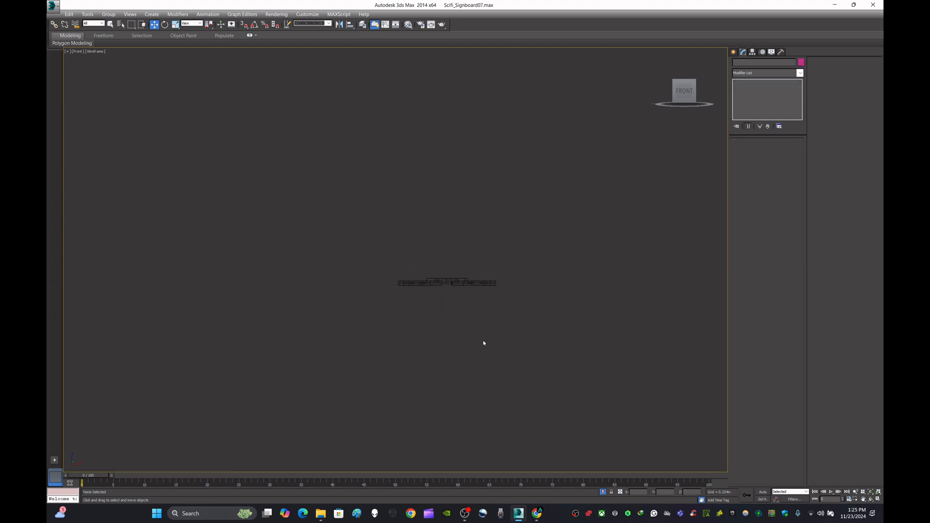
# Check how the letter A sits on the signboard in the perspective view at an angle and from above.
pyautogui.click(877, 498)
pyautogui.click(326, 232)
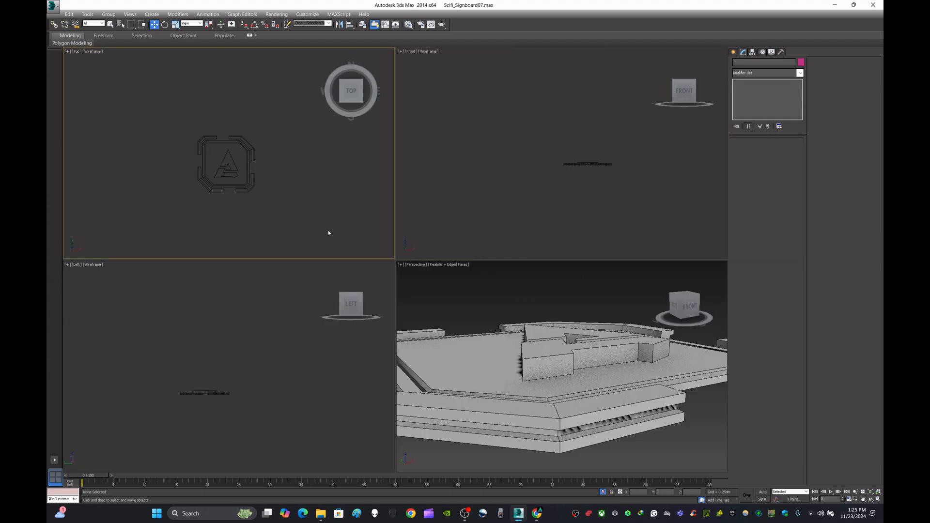
pyautogui.click(600, 390)
pyautogui.hotkey('alt', 'w')
pyautogui.keyDown('alt'); pyautogui.moveTo(601, 390); pyautogui.dragTo(533, 368, button='middle'); pyautogui.keyUp('alt')
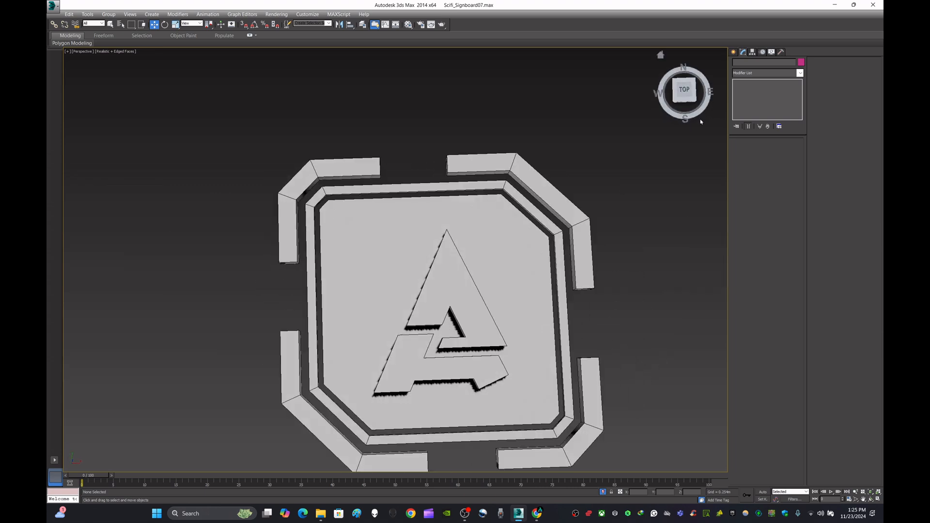
pyautogui.click(684, 90)
pyautogui.click(471, 309)
pyautogui.scroll(-5, 514, 283)
pyautogui.moveTo(515, 280); pyautogui.dragTo(465, 290, button='middle')
pyautogui.scroll(3, 465, 290)
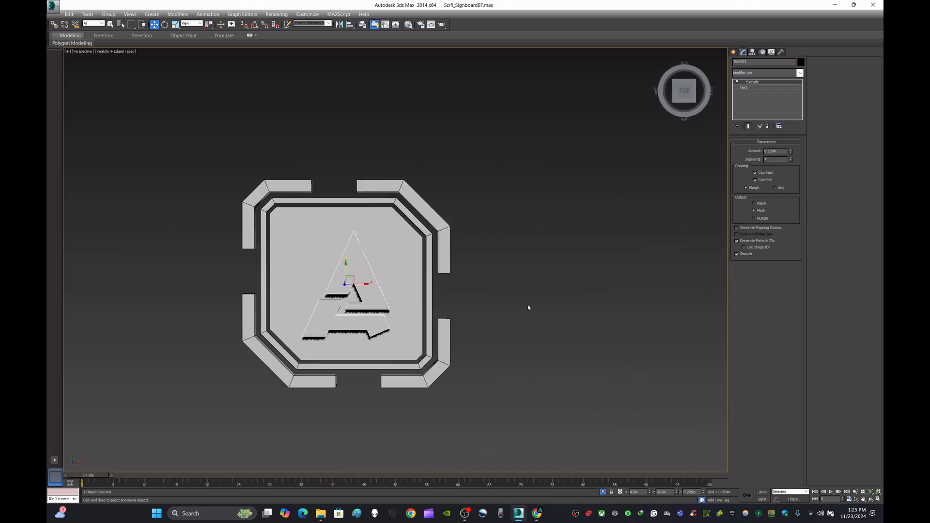
# Copy the letter A and its signboard together along X, placing the duplicate beside the original.
pyautogui.moveTo(192, 406); pyautogui.dragTo(531, 156)
pyautogui.scroll(-3, 404, 289)
pyautogui.keyDown('shift'); pyautogui.moveTo(378, 290); pyautogui.dragTo(538, 289); pyautogui.keyUp('shift')
pyautogui.press('Return')
# Assign the unused material 22 - Default to the duplicated letter and signboard.
pyautogui.press('m')
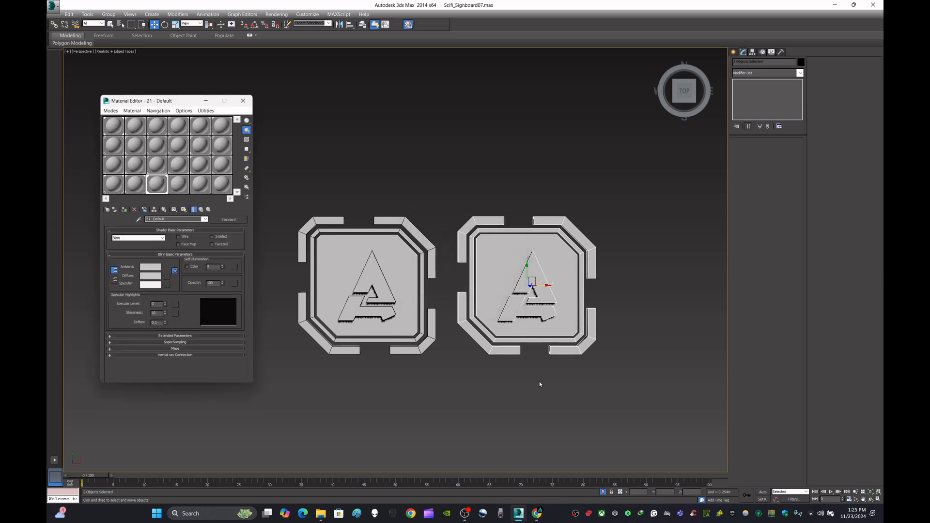
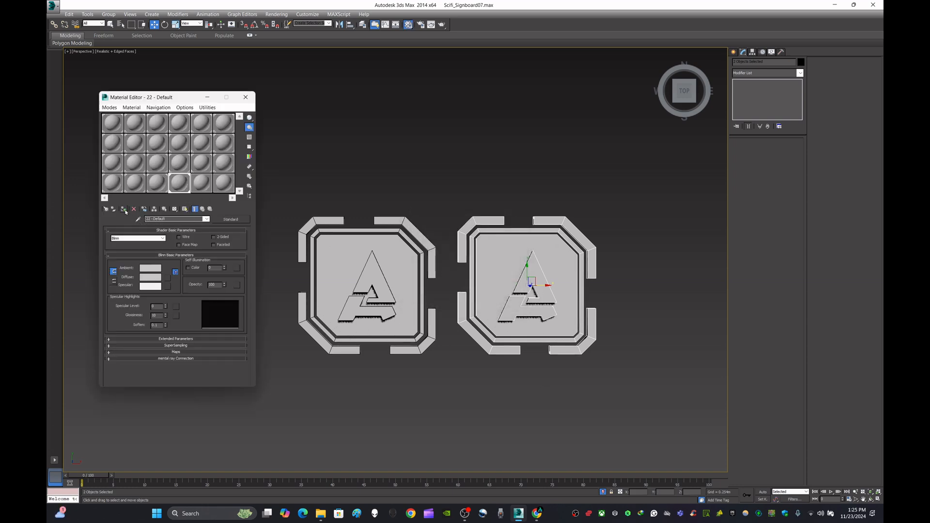
pyautogui.click(247, 97)
pyautogui.click(310, 163)
# Attach the first letter A to its signboard so both form a single editable poly object.
pyautogui.moveTo(433, 305); pyautogui.dragTo(471, 280, button='middle')
pyautogui.scroll(3, 471, 280)
pyautogui.click(452, 243)
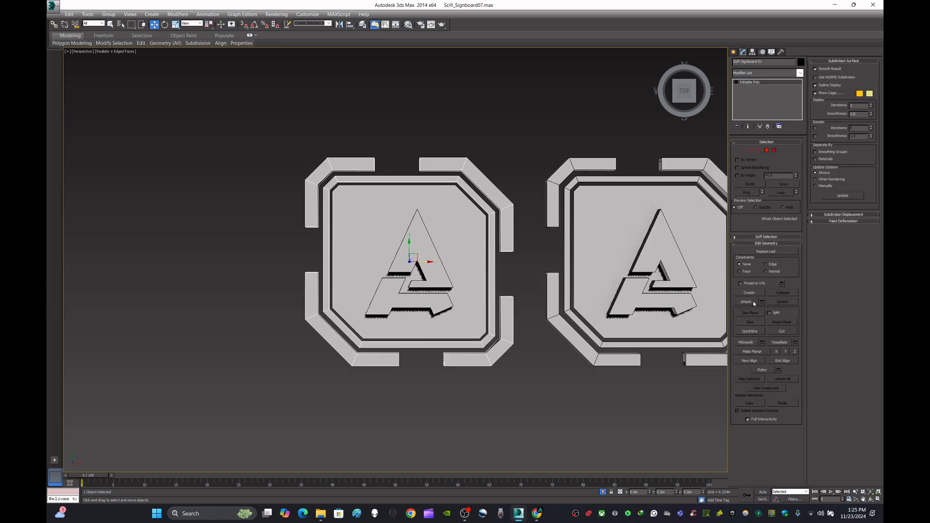
pyautogui.click(754, 303)
pyautogui.click(435, 275)
pyautogui.click(513, 243)
pyautogui.click(497, 380)
pyautogui.moveTo(574, 347); pyautogui.dragTo(357, 332, button='middle')
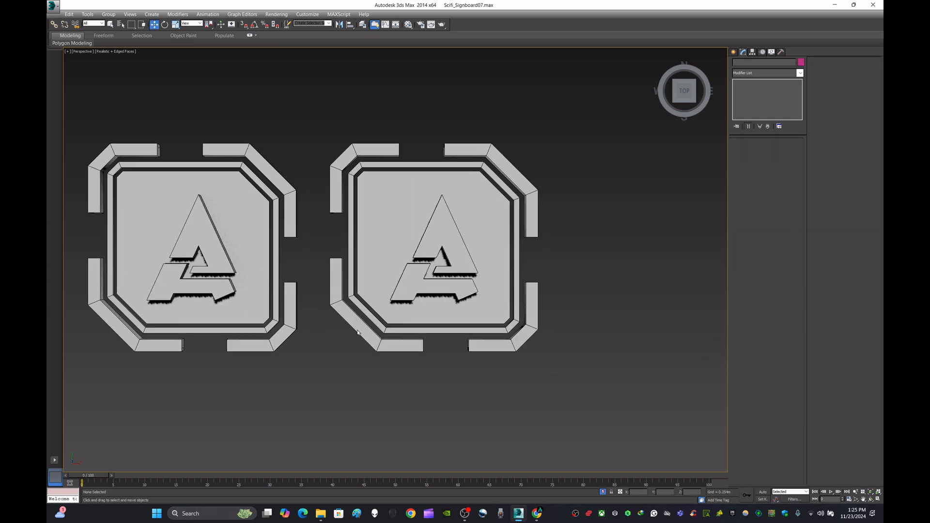
# Change the duplicated letter's text from A to B on the second signboard.
pyautogui.click(455, 241)
pyautogui.click(744, 88)
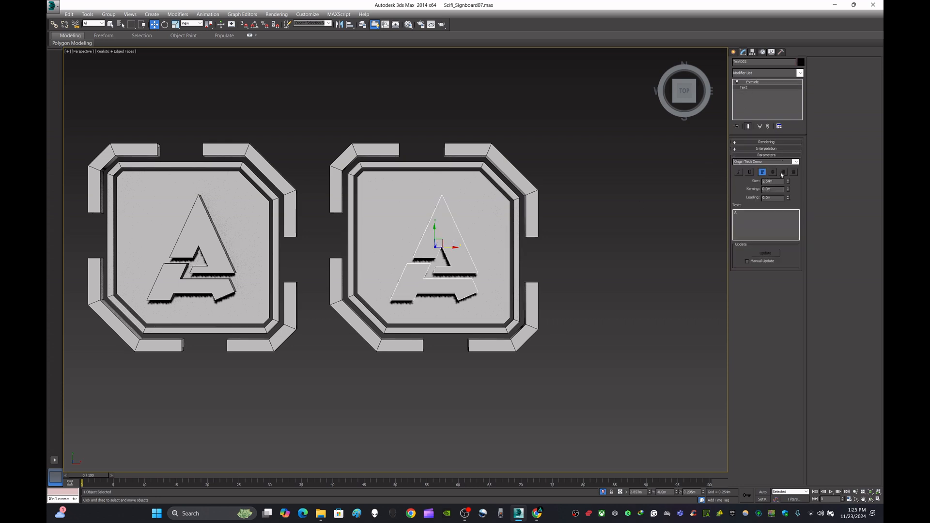
pyautogui.click(746, 215)
pyautogui.press('BackSpace')
pyautogui.write('B')
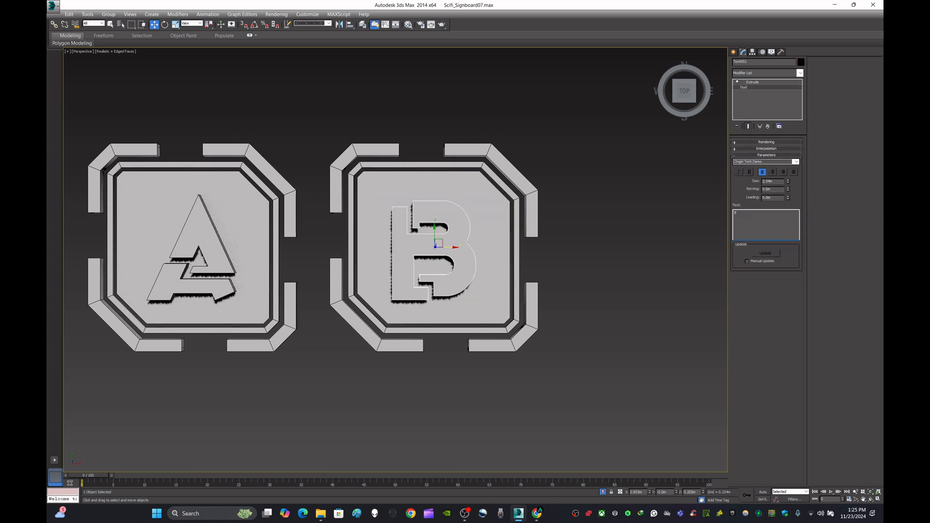
pyautogui.click(549, 291)
# Copy the letter B and its signboard together along X, placing the duplicate beside the original.
pyautogui.click(473, 313)
pyautogui.keyDown('ctrl'); pyautogui.click(466, 276); pyautogui.keyUp('ctrl')
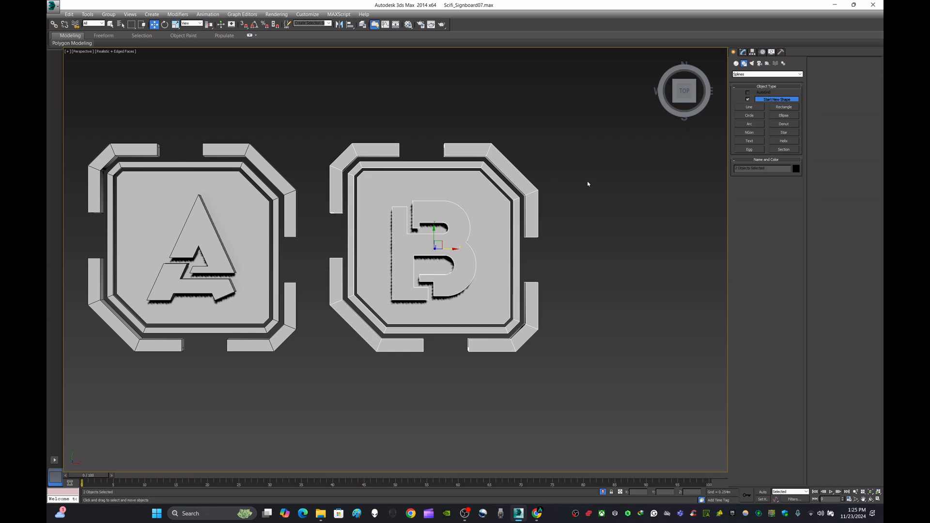
pyautogui.scroll(-3, 588, 182)
pyautogui.moveTo(634, 187); pyautogui.dragTo(508, 207, button='middle')
pyautogui.keyDown('shift'); pyautogui.moveTo(377, 257); pyautogui.dragTo(534, 258); pyautogui.keyUp('shift')
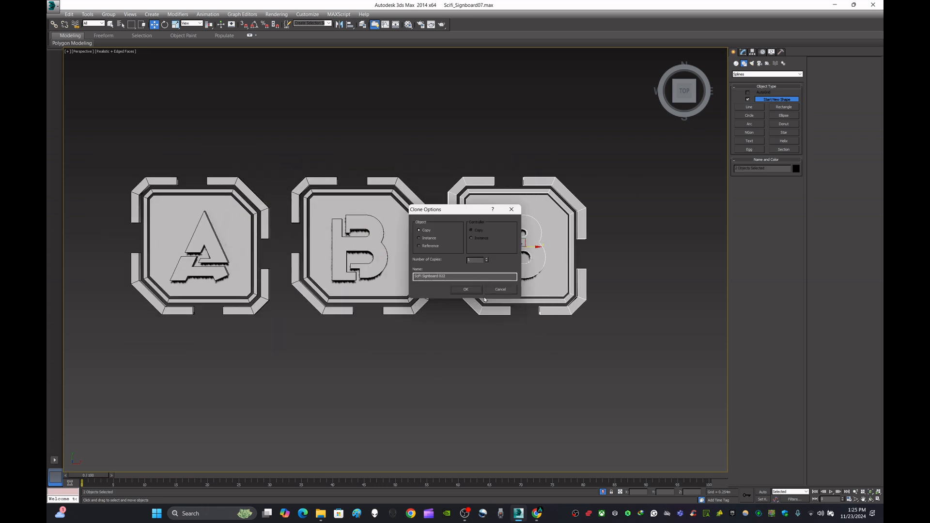
pyautogui.click(467, 289)
pyautogui.click(494, 372)
# Attach the letter B to the second signboard.
pyautogui.scroll(5, 402, 287)
pyautogui.click(403, 286)
pyautogui.click(742, 52)
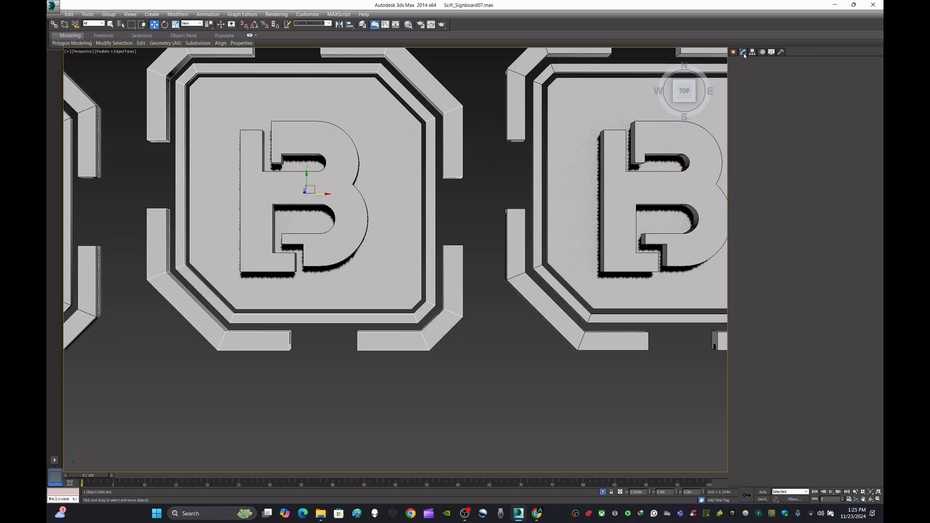
pyautogui.click(733, 52)
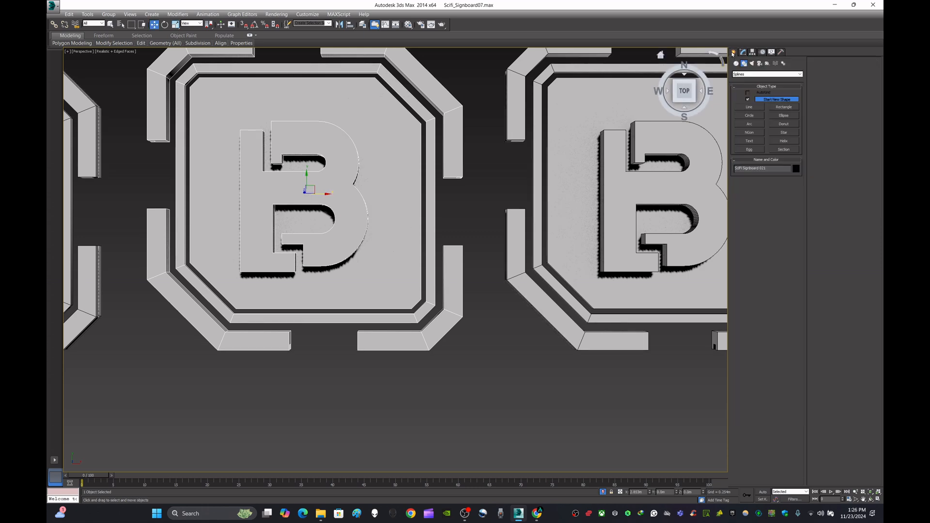
# Change the letter text on the third signboard to C.
pyautogui.scroll(-3, 499, 291)
pyautogui.scroll(4, 532, 243)
pyautogui.press('w')
pyautogui.click(550, 225)
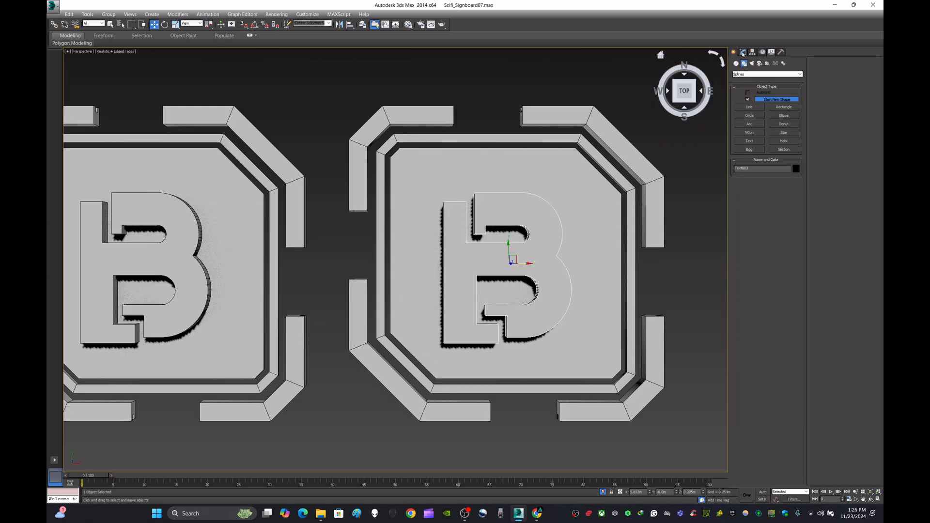
pyautogui.click(742, 52)
pyautogui.click(743, 88)
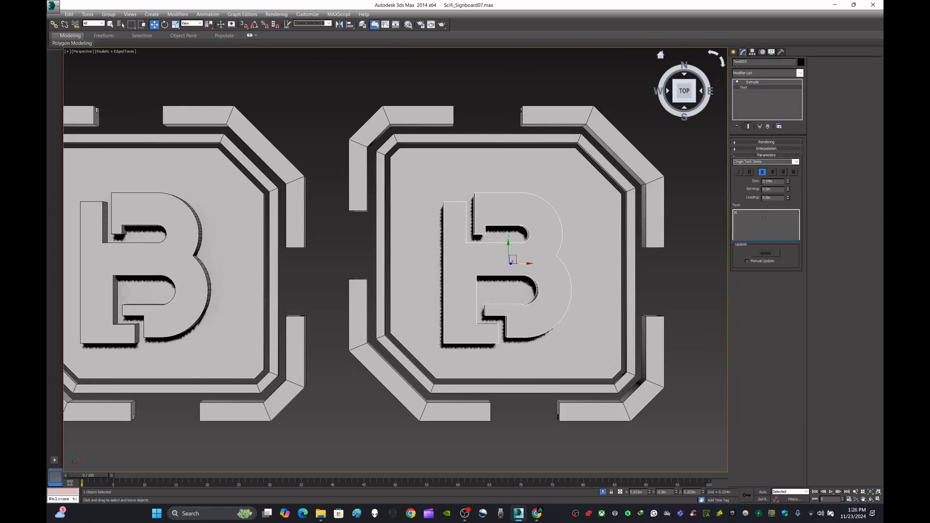
pyautogui.write('C')
pyautogui.click(733, 52)
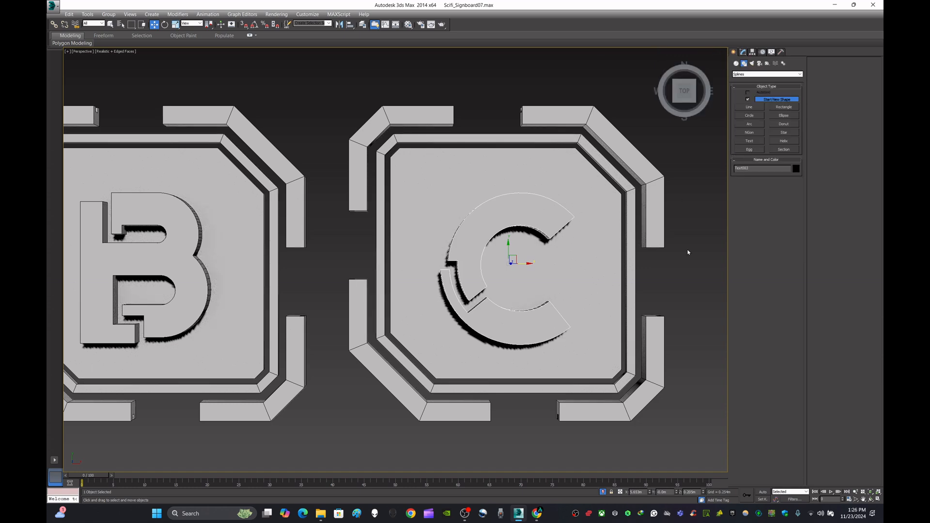
# Copy the letter C and its signboard together along X to make a fourth signboard.
pyautogui.scroll(-5, 507, 237)
pyautogui.scroll(3, 712, 247)
pyautogui.click(373, 375)
pyautogui.moveTo(553, 148); pyautogui.dragTo(552, 147)
pyautogui.scroll(-3, 472, 208)
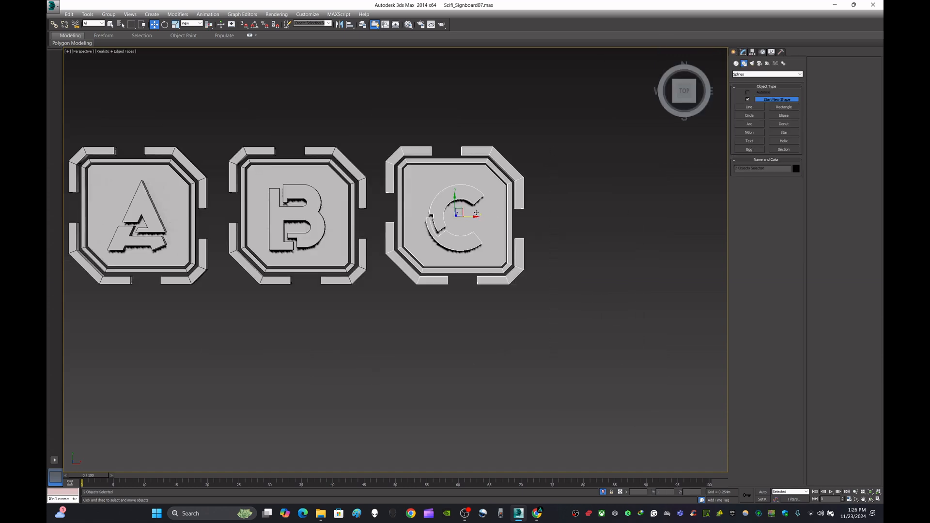
pyautogui.keyDown('shift'); pyautogui.moveTo(463, 213); pyautogui.dragTo(628, 213); pyautogui.keyUp('shift')
pyautogui.click(466, 289)
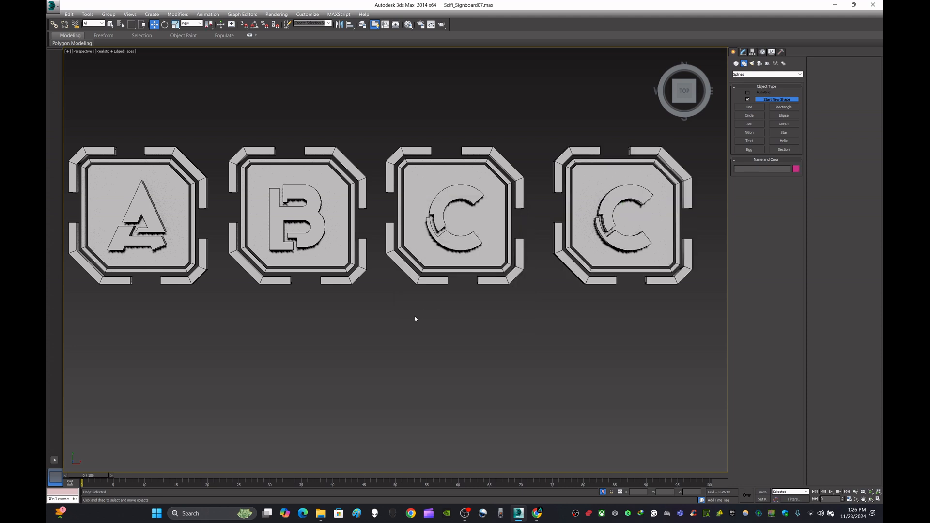
# Assign the material 23 - Default to the letter C and its signboard.
pyautogui.moveTo(417, 317); pyautogui.dragTo(515, 208)
pyautogui.press('m')
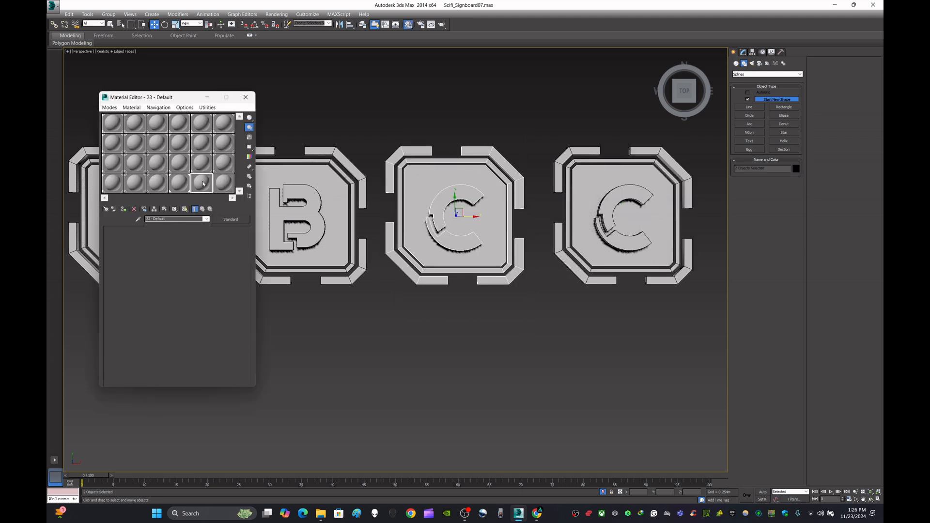
pyautogui.click(246, 97)
# Change the letter text on the fourth signboard to D.
pyautogui.scroll(-3, 516, 336)
pyautogui.moveTo(517, 336); pyautogui.dragTo(319, 336, button='middle')
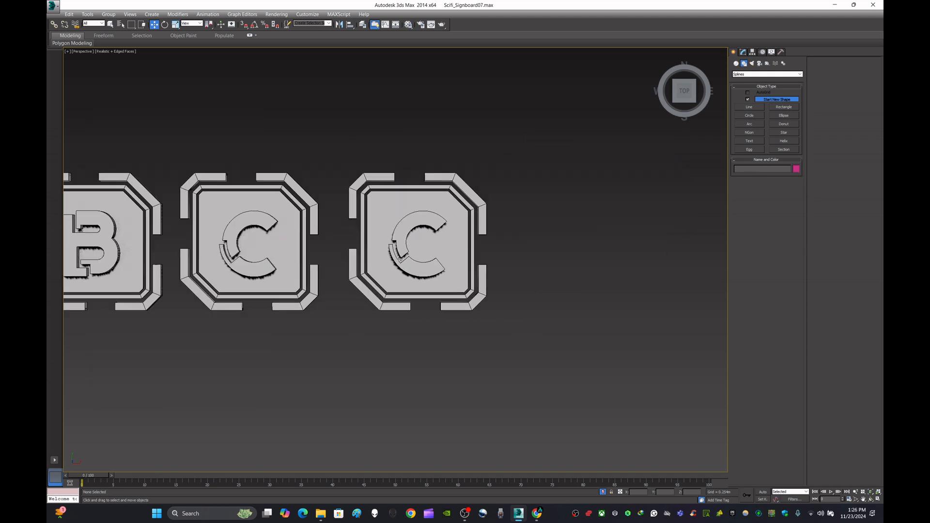
pyautogui.scroll(3, 415, 233)
pyautogui.click(395, 257)
pyautogui.click(743, 51)
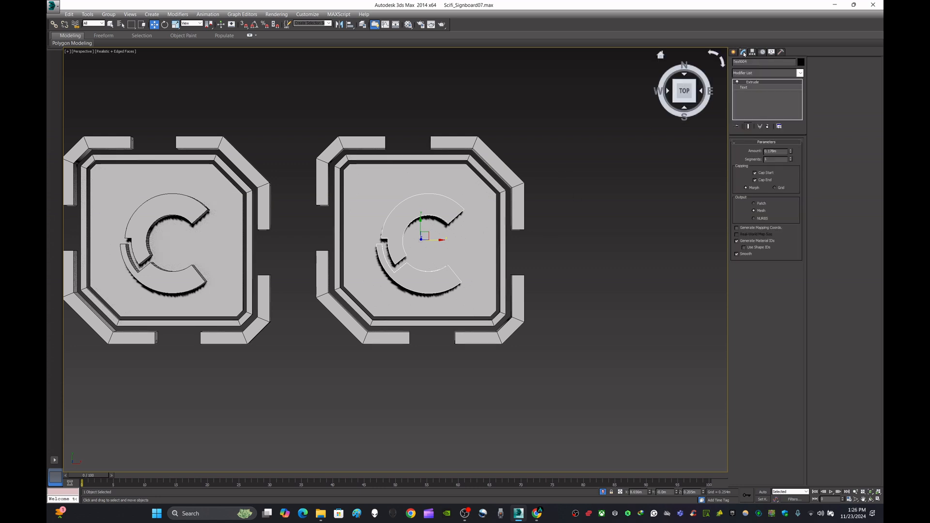
pyautogui.click(751, 87)
pyautogui.click(757, 221)
pyautogui.press('BackSpace')
pyautogui.write('D')
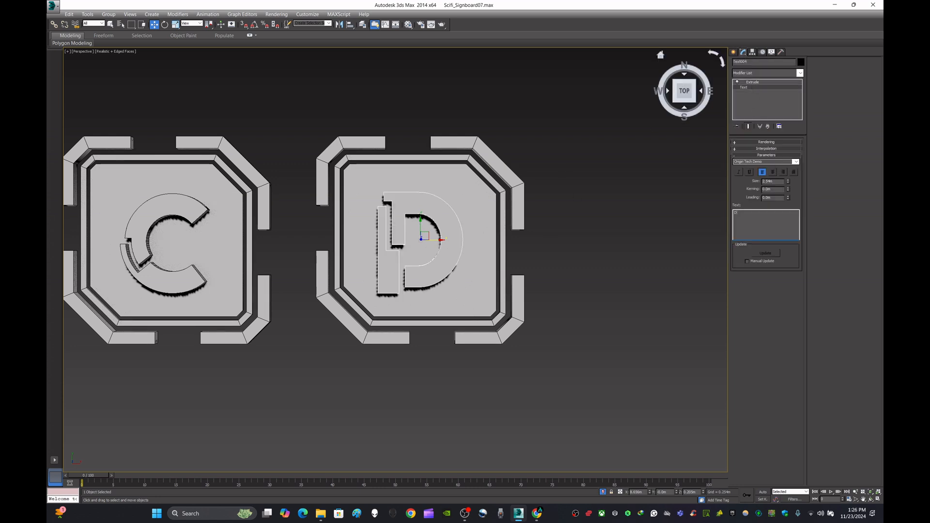
# Attach the letter D to the fourth signboard.
pyautogui.click(477, 197)
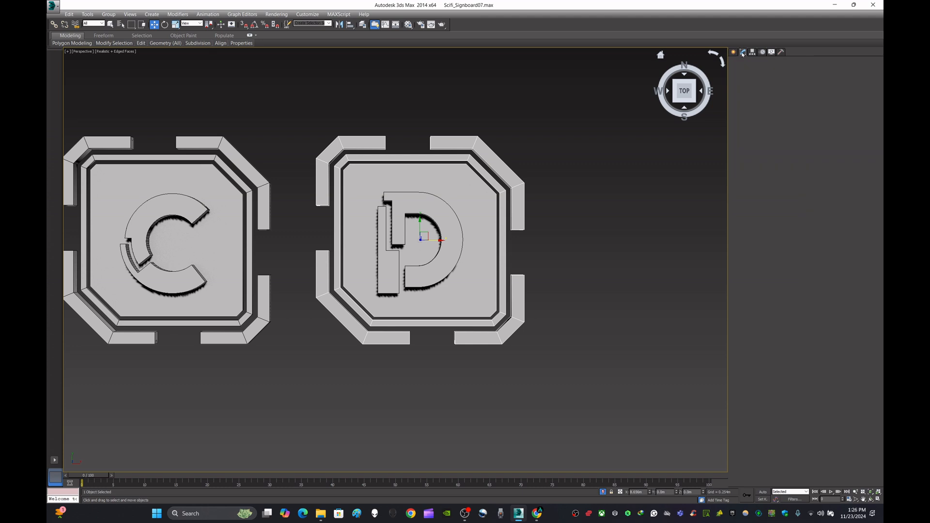
pyautogui.click(747, 301)
pyautogui.click(455, 222)
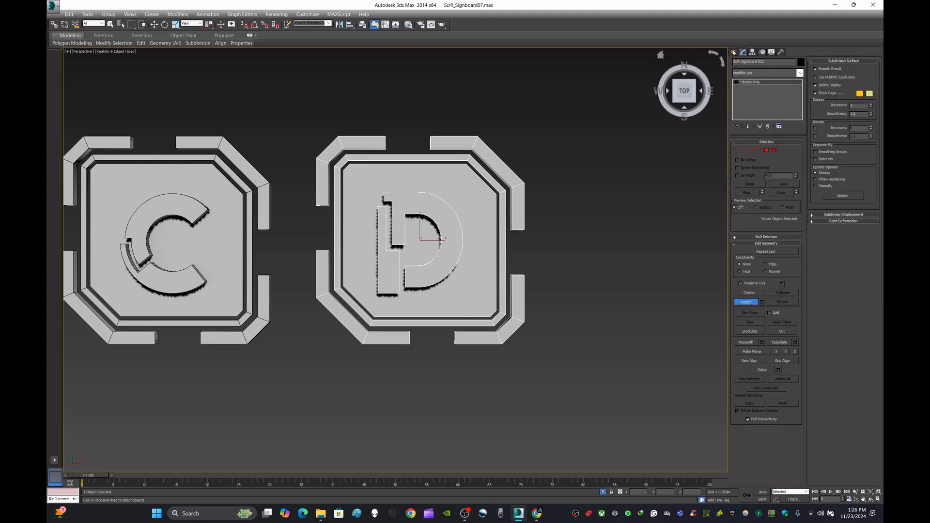
pyautogui.click(734, 52)
# Test whether the letter C moves together with its signboard, and undo the move.
pyautogui.scroll(-4, 458, 219)
pyautogui.click(370, 227)
pyautogui.moveTo(360, 229); pyautogui.dragTo(382, 228)
pyautogui.hotkey('ctrl', 'z')
# Attach the letter C to the third signboard.
pyautogui.moveTo(415, 275); pyautogui.dragTo(502, 300, button='middle')
pyautogui.scroll(4, 499, 290)
pyautogui.click(492, 368)
pyautogui.click(509, 277)
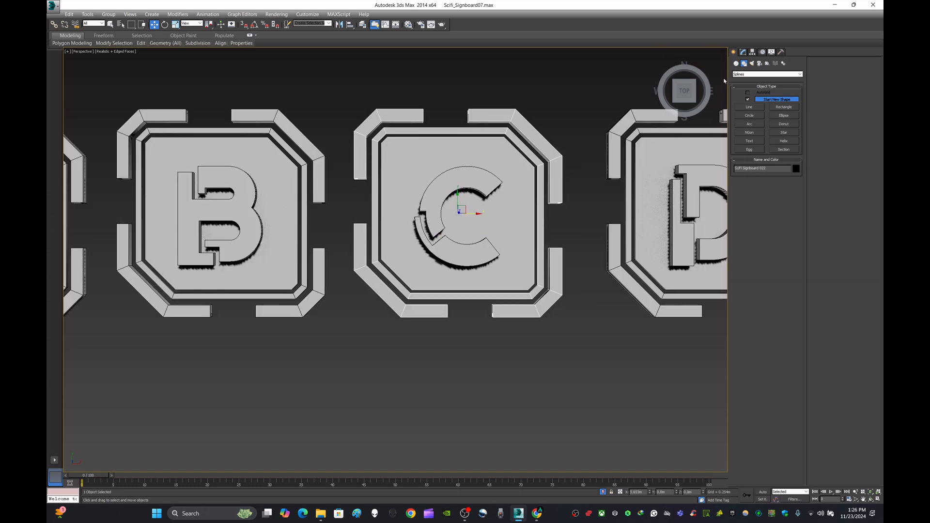
pyautogui.click(742, 51)
pyautogui.click(746, 302)
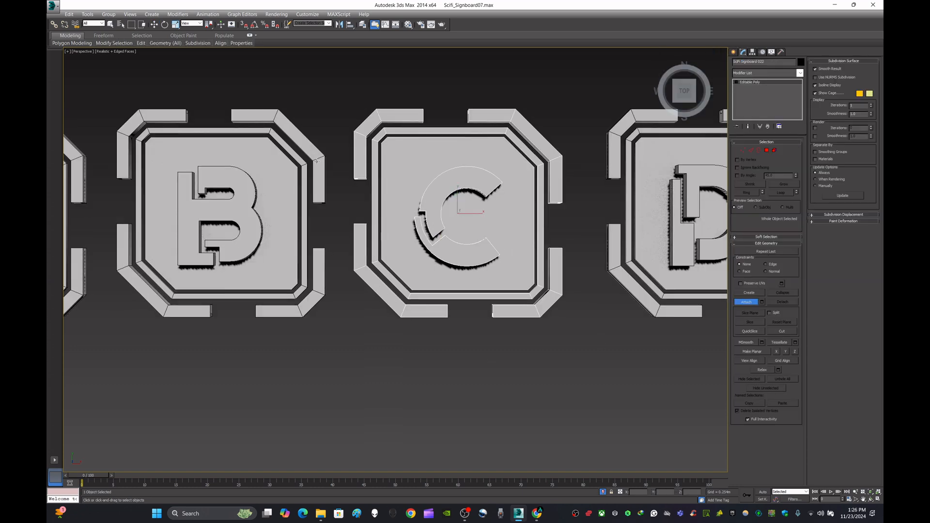
pyautogui.click(733, 52)
# Check whether the B and A signboards and their letters are joined with a trial move, and undo it.
pyautogui.click(584, 102)
pyautogui.click(234, 214)
pyautogui.moveTo(236, 214); pyautogui.dragTo(242, 223)
pyautogui.hotkey('ctrl', 'z')
pyautogui.scroll(-4, 411, 229)
pyautogui.click(228, 223)
pyautogui.hotkey('ctrl', 'z')
pyautogui.click(558, 335)
# Rename the signboard with the letter A as SciFi Signboard 21.
pyautogui.moveTo(553, 321); pyautogui.dragTo(582, 333, button='middle')
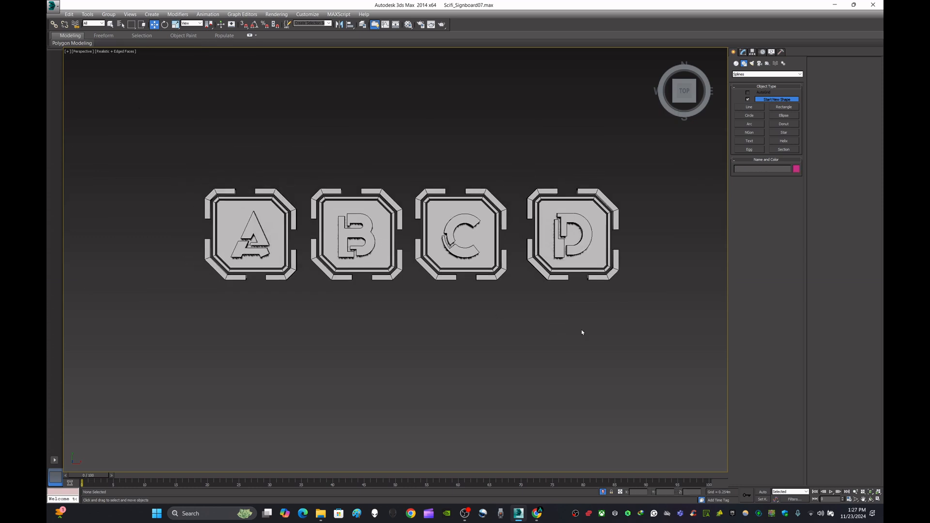
pyautogui.moveTo(495, 318); pyautogui.dragTo(599, 326, button='middle')
pyautogui.click(368, 248)
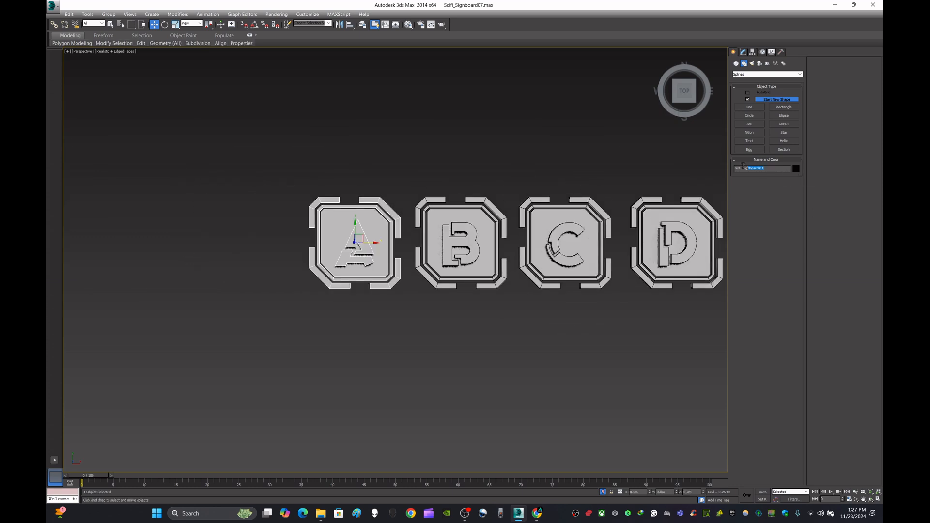
pyautogui.click(571, 359)
pyautogui.click(364, 236)
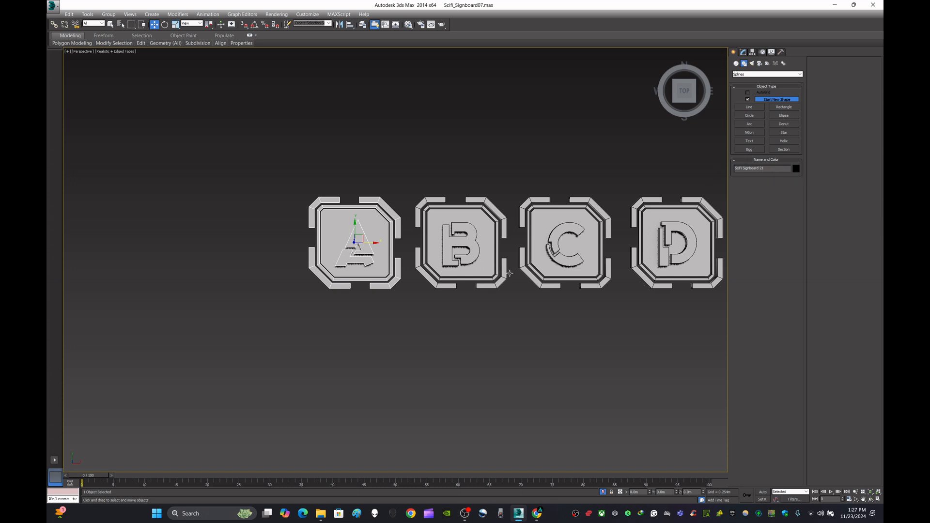
# Rename the B signboard as SciFi Signboard 22 and continue the numbering on the C and D signboards.
pyautogui.click(464, 251)
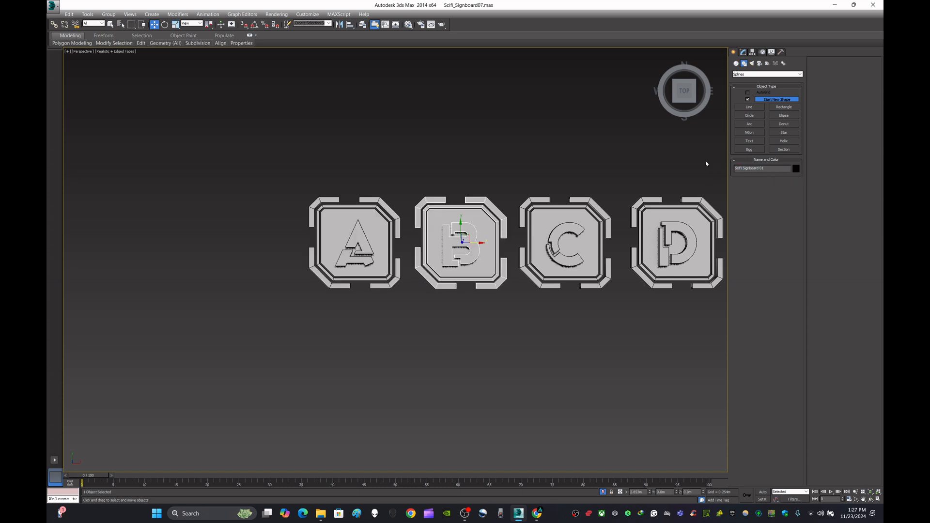
pyautogui.click(567, 245)
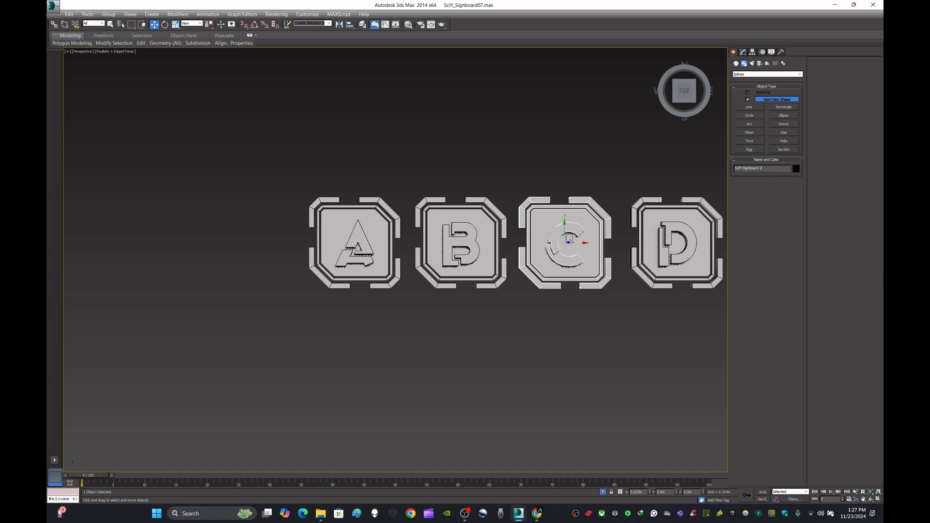
pyautogui.click(602, 411)
pyautogui.click(681, 261)
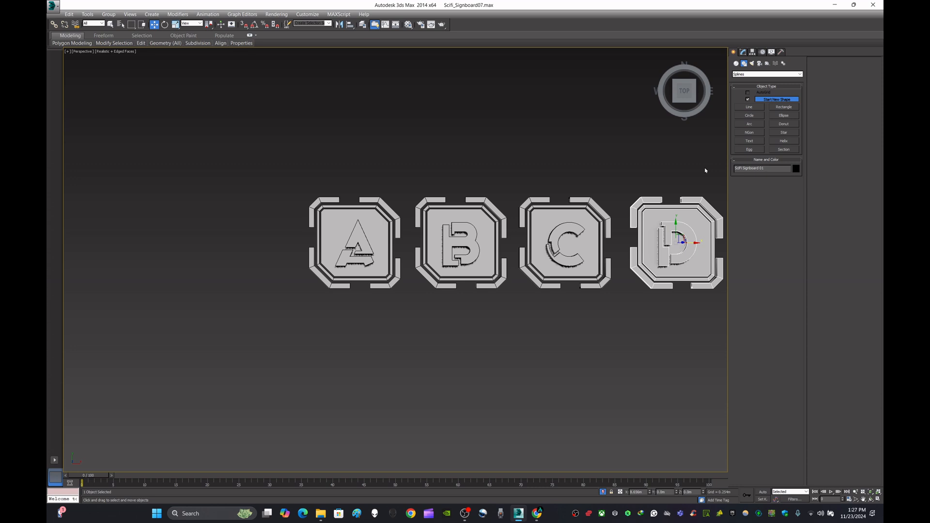
pyautogui.click(583, 392)
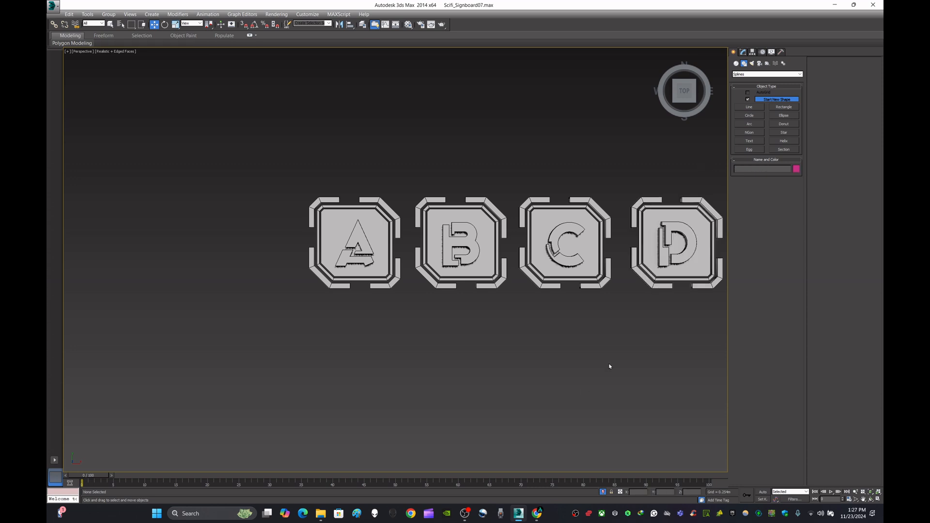
# Name the A signboard's material SciFi Signboard 21 in the Material Editor.
pyautogui.press('z')
pyautogui.click(357, 282)
pyautogui.press('m')
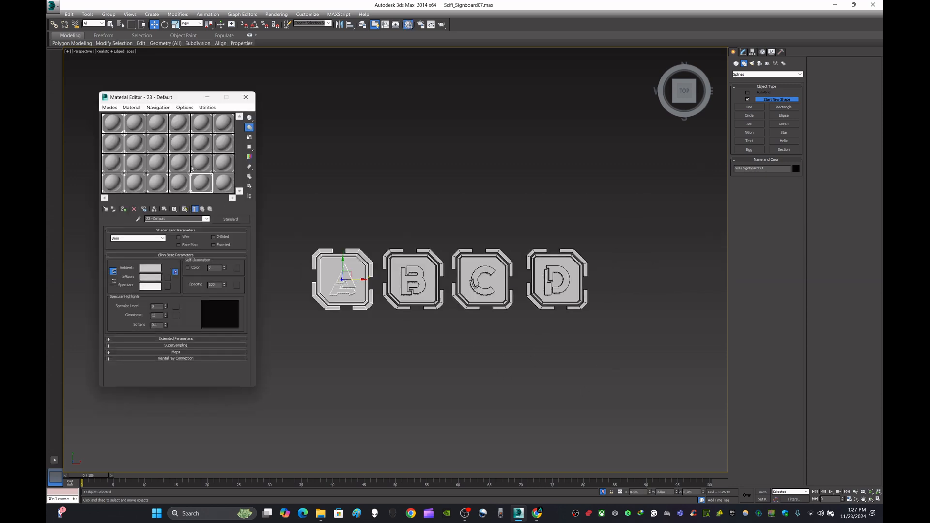
pyautogui.click(157, 183)
pyautogui.write('SciFi Signboard 01')
# Name the next material SciFi Signboard 22 and assign it to the B signboard.
pyautogui.click(416, 279)
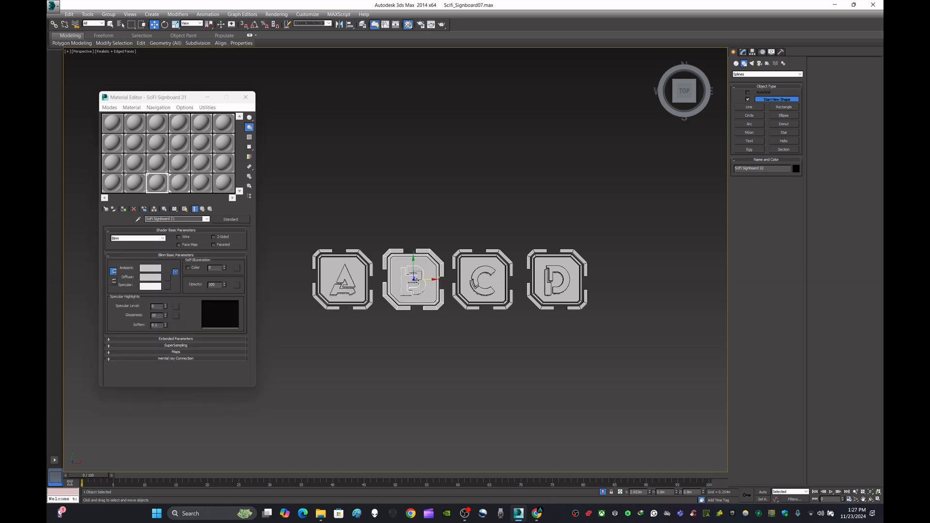
pyautogui.click(155, 182)
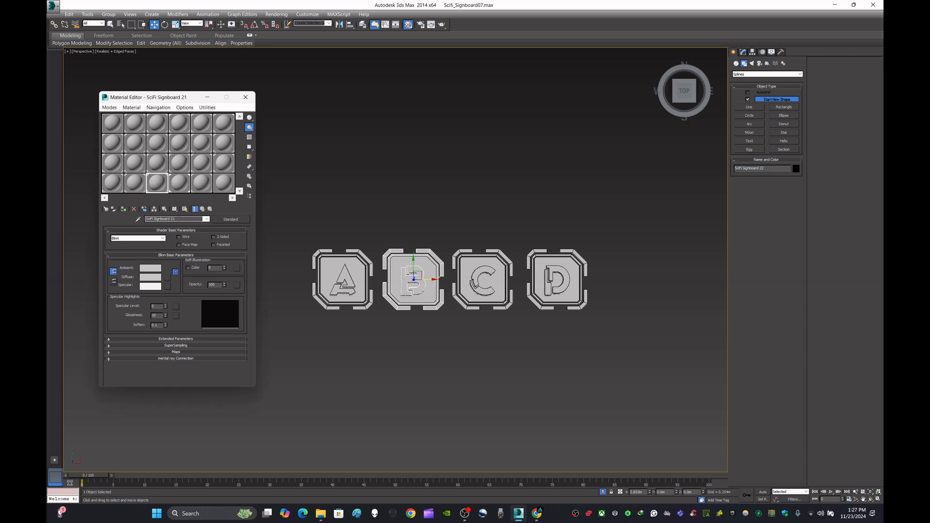
pyautogui.click(157, 183)
pyautogui.click(179, 183)
pyautogui.click(146, 219)
pyautogui.write('SciFi Signboard 22')
pyautogui.click(125, 210)
# Name the next unused material SciFi Signboard 23 and assign it to the C signboard.
pyautogui.click(473, 282)
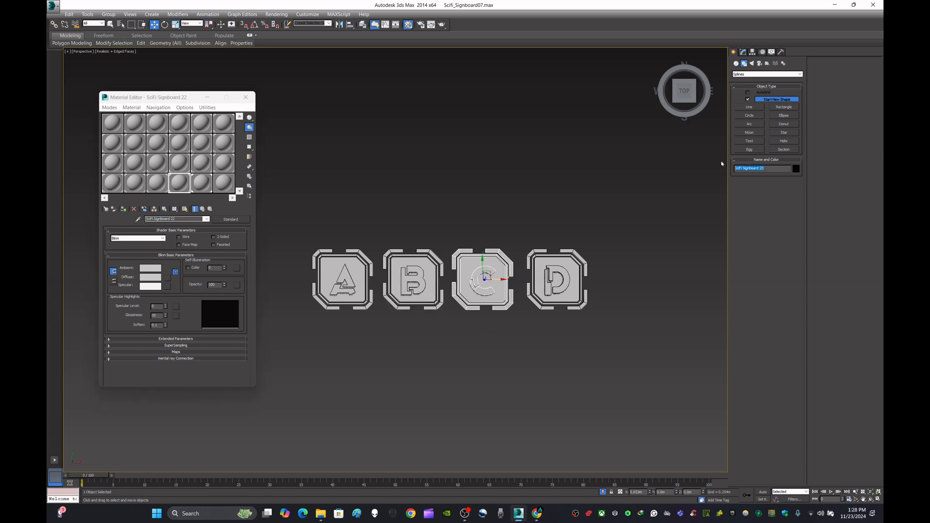
pyautogui.click(523, 220)
pyautogui.click(202, 183)
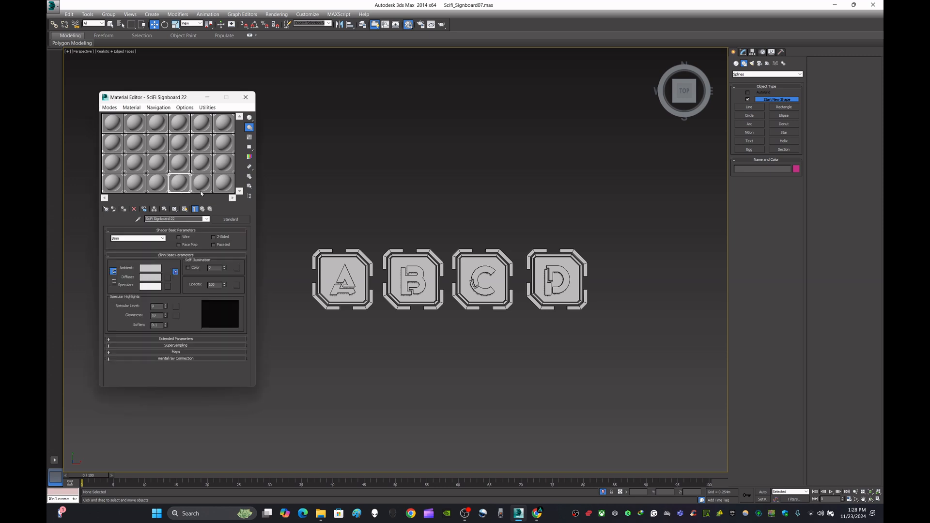
pyautogui.write('SciFi Signboard 23')
pyautogui.press('Return')
pyautogui.click(474, 277)
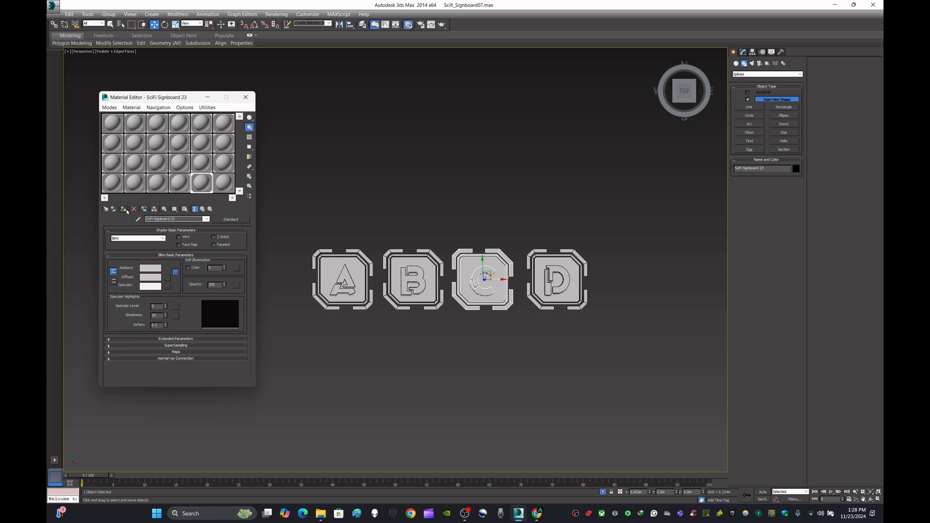
# Name the last sample material SciFi Signboard 24, assign it to the D signboard and close the Material Editor.
pyautogui.click(557, 278)
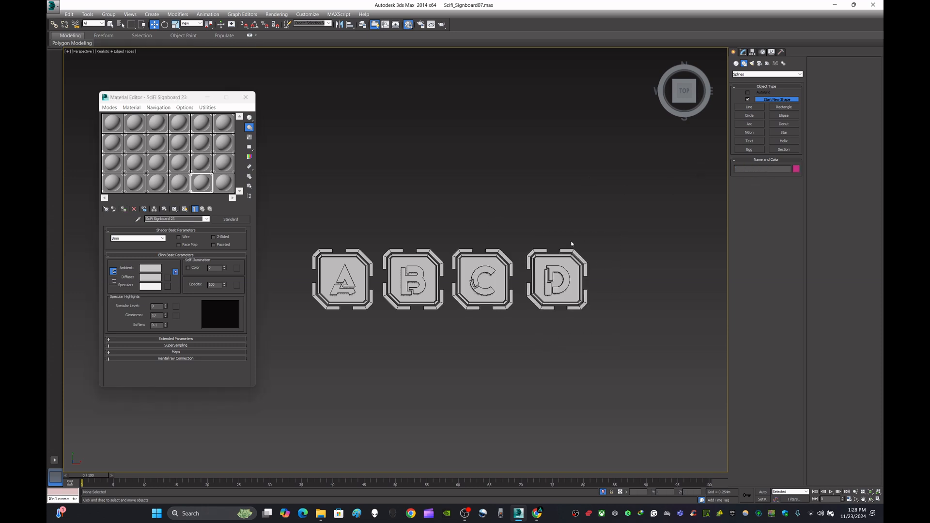
pyautogui.click(225, 186)
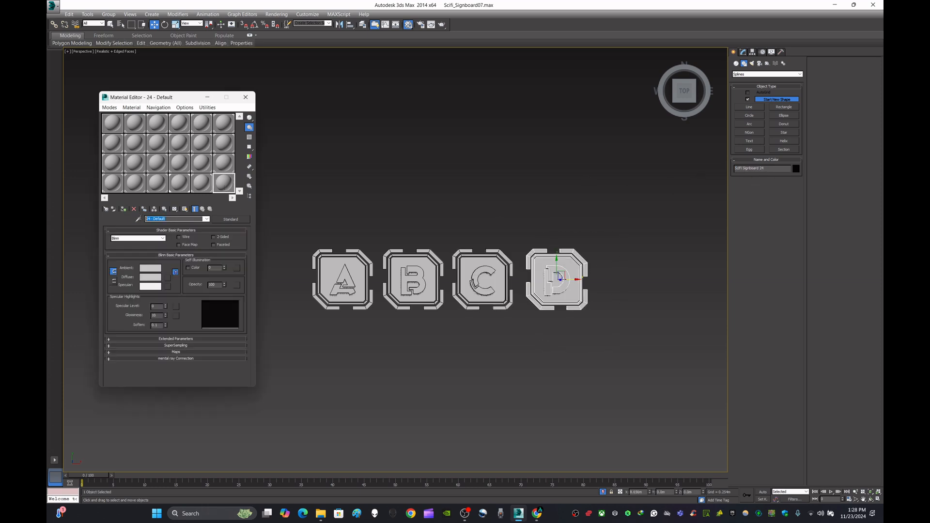
pyautogui.click(245, 97)
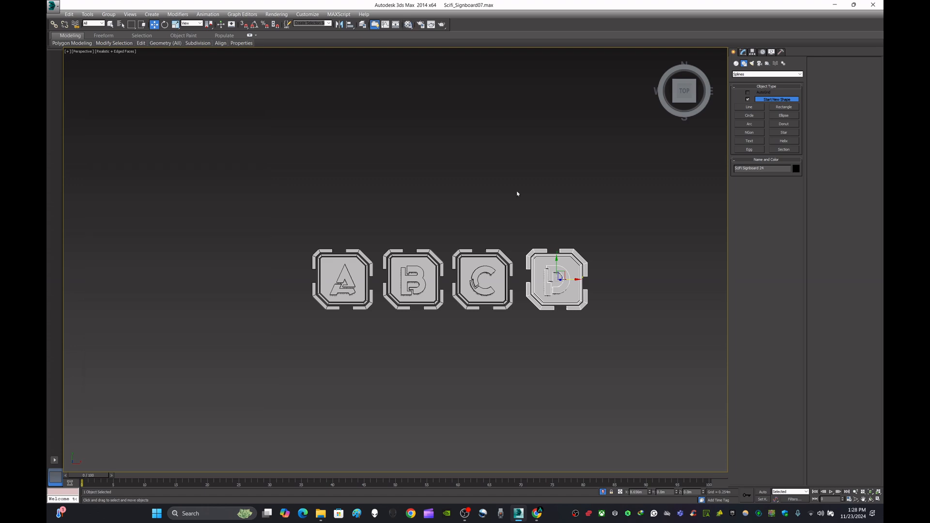
# Bring back the hidden signboards and shift the A, B, C and D signboards together along X until they clear the Cyber World sign.
pyautogui.click(483, 281)
pyautogui.click(413, 281)
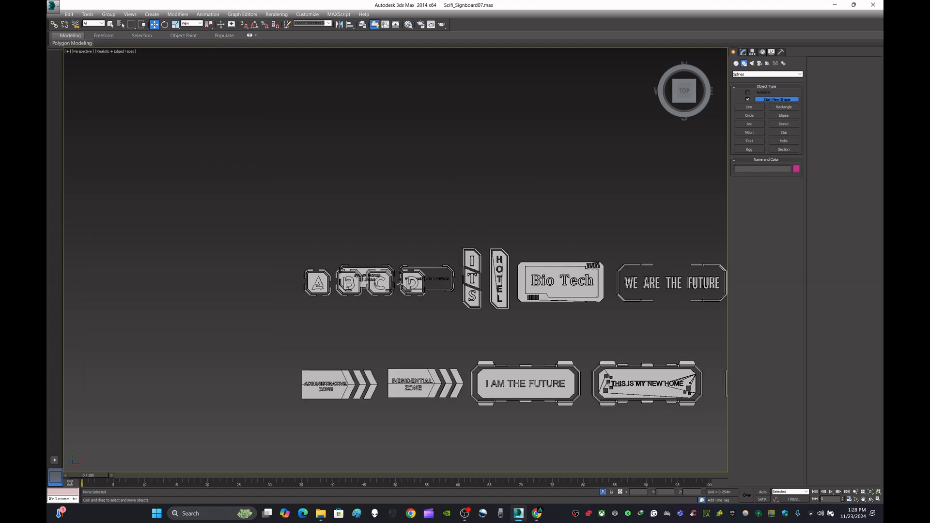
pyautogui.scroll(5, 400, 284)
pyautogui.click(389, 245)
pyautogui.keyDown('ctrl'); pyautogui.click(488, 232); pyautogui.keyUp('ctrl')
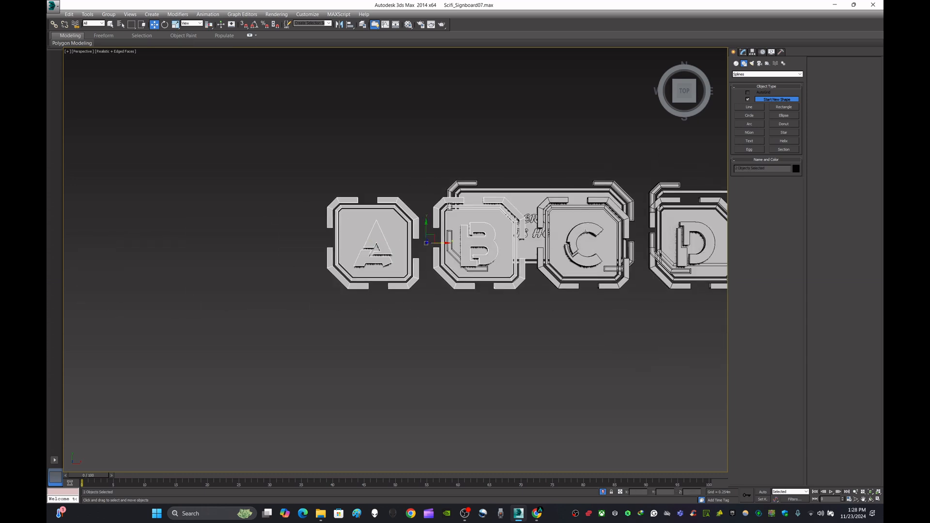
pyautogui.keyDown('ctrl'); pyautogui.click(586, 243); pyautogui.keyUp('ctrl')
pyautogui.keyDown('ctrl'); pyautogui.click(701, 236); pyautogui.keyUp('ctrl')
pyautogui.moveTo(558, 249); pyautogui.dragTo(228, 249)
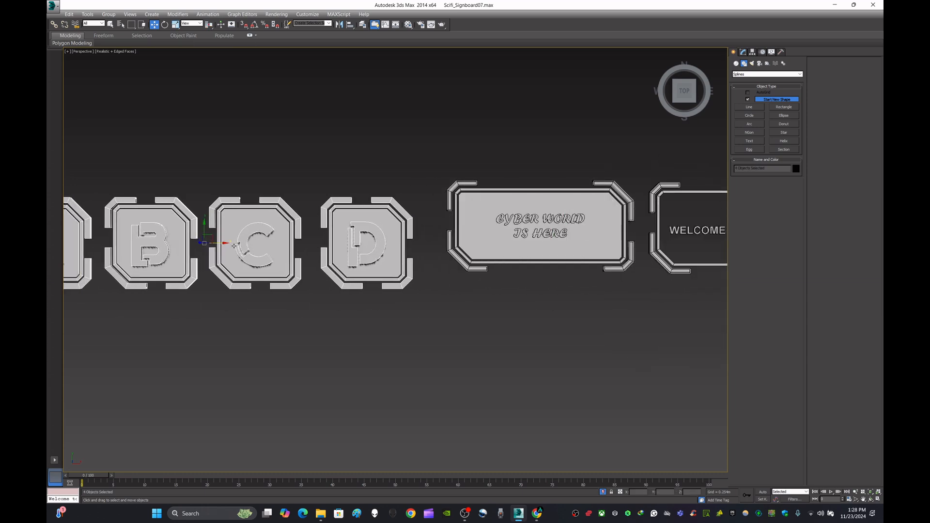
# Move the four letter signboards together into a new row below the Administrative Zone and Residential Zone signs.
pyautogui.scroll(-6, 388, 281)
pyautogui.click(340, 293)
pyautogui.moveTo(388, 284); pyautogui.dragTo(301, 266, button='middle')
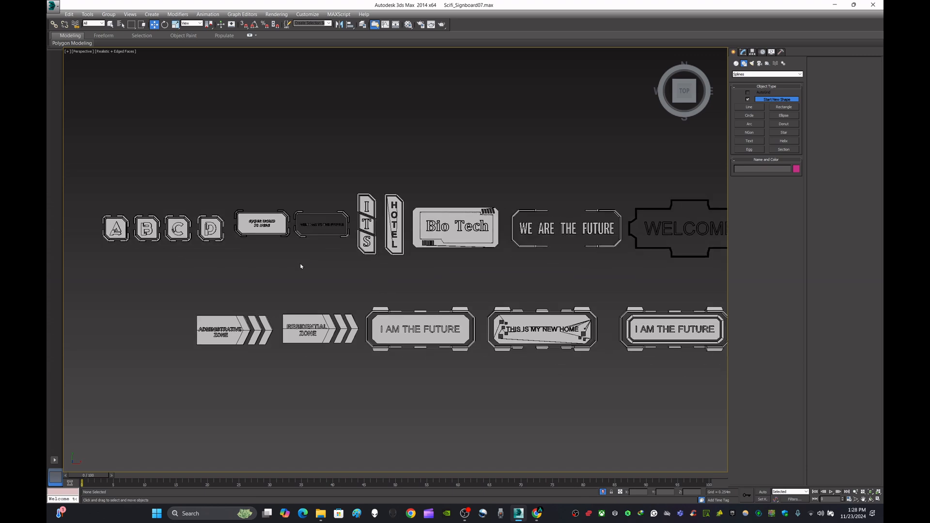
pyautogui.scroll(-3, 301, 266)
pyautogui.scroll(3, 270, 259)
pyautogui.moveTo(228, 265); pyautogui.dragTo(354, 194)
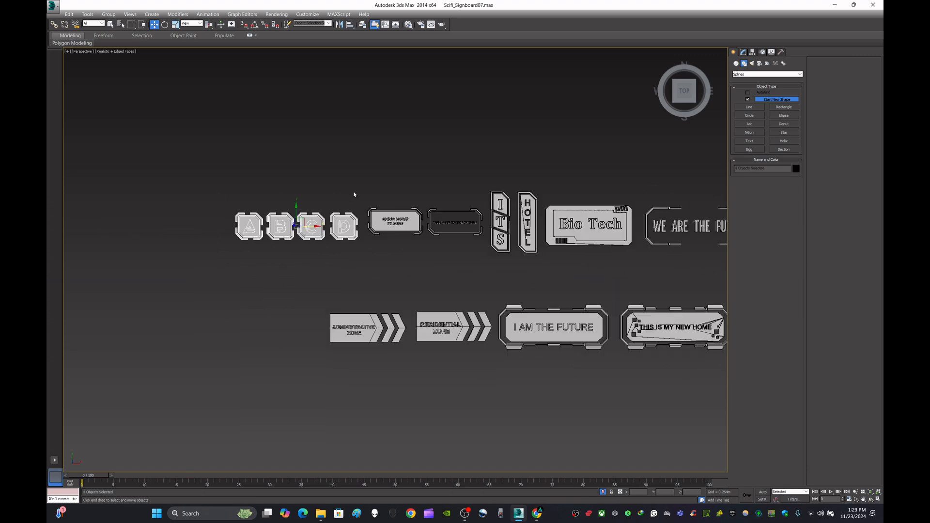
pyautogui.moveTo(296, 216); pyautogui.dragTo(386, 383)
pyautogui.click(312, 357)
# Copy the A signboard along Y to sit beside the Cyber World sign.
pyautogui.press('m')
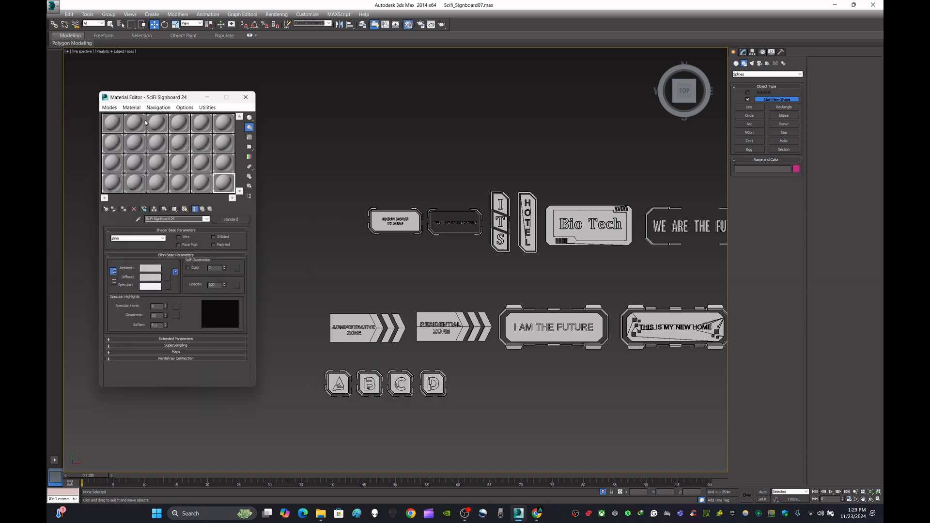
pyautogui.click(250, 96)
pyautogui.click(339, 381)
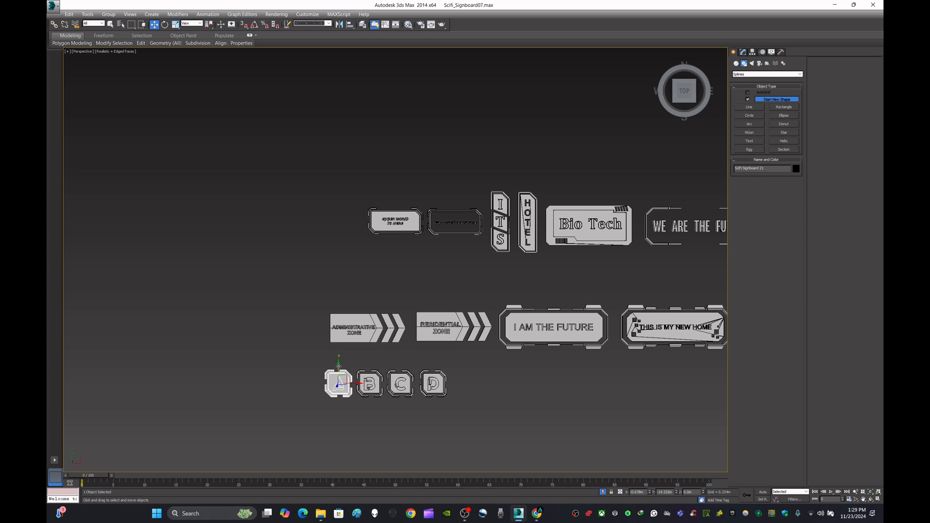
pyautogui.keyDown('shift'); pyautogui.moveTo(338, 366); pyautogui.dragTo(339, 202); pyautogui.keyUp('shift')
pyautogui.click(465, 290)
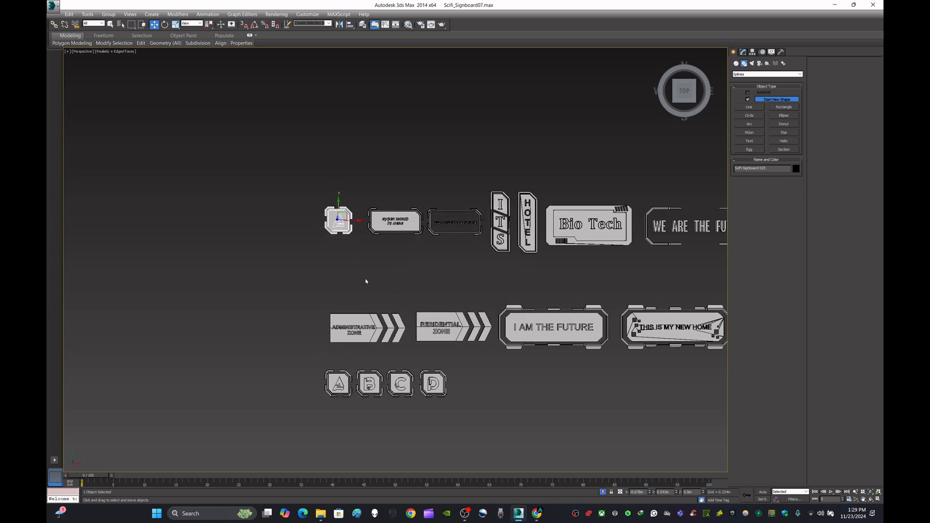
# Delete the lower piece of the letter A on the copied signboard.
pyautogui.scroll(6, 362, 271)
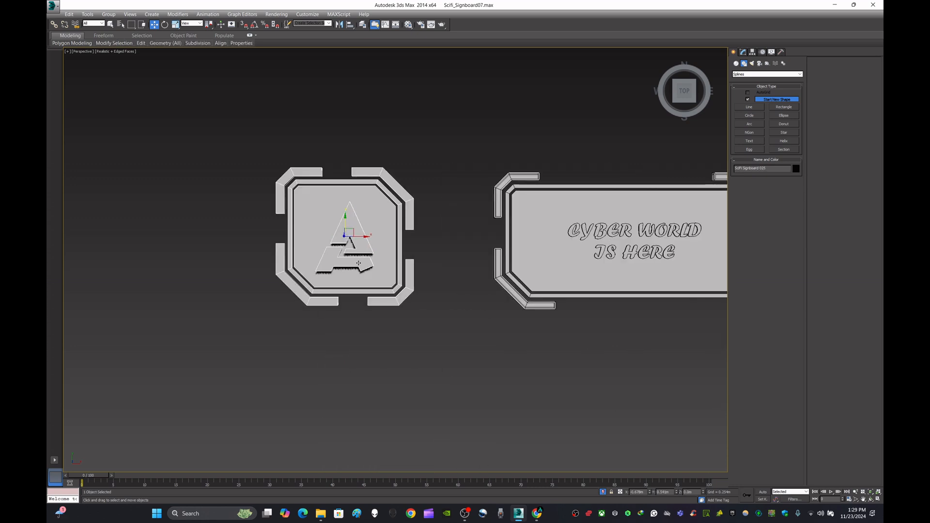
pyautogui.press('5')
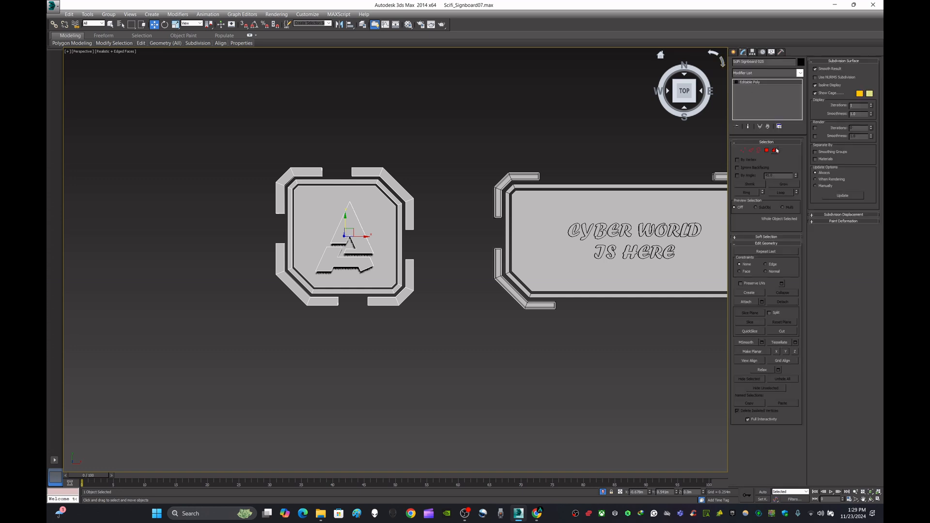
pyautogui.click(347, 226)
pyautogui.click(354, 264)
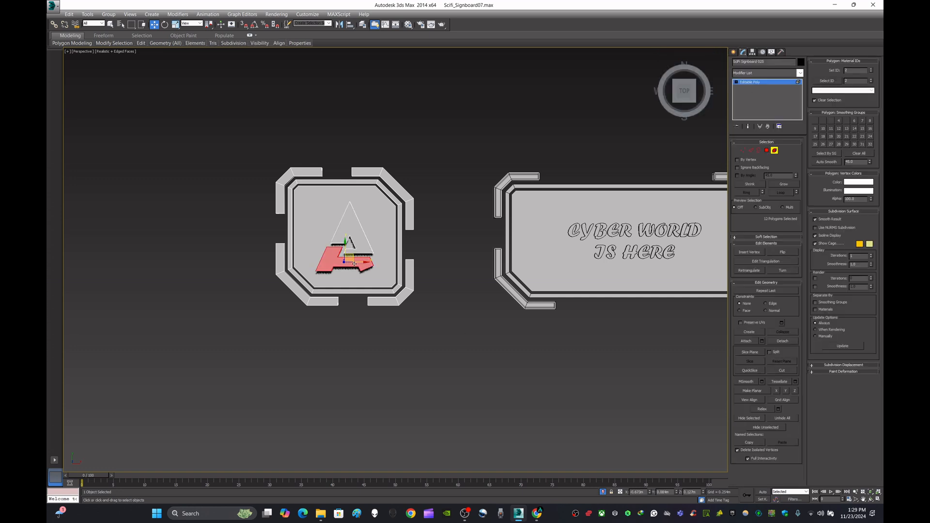
pyautogui.scroll(4, 351, 244)
# Scale up the remaining triangular piece of the letter and move it to the middle of the signboard panel.
pyautogui.click(352, 237)
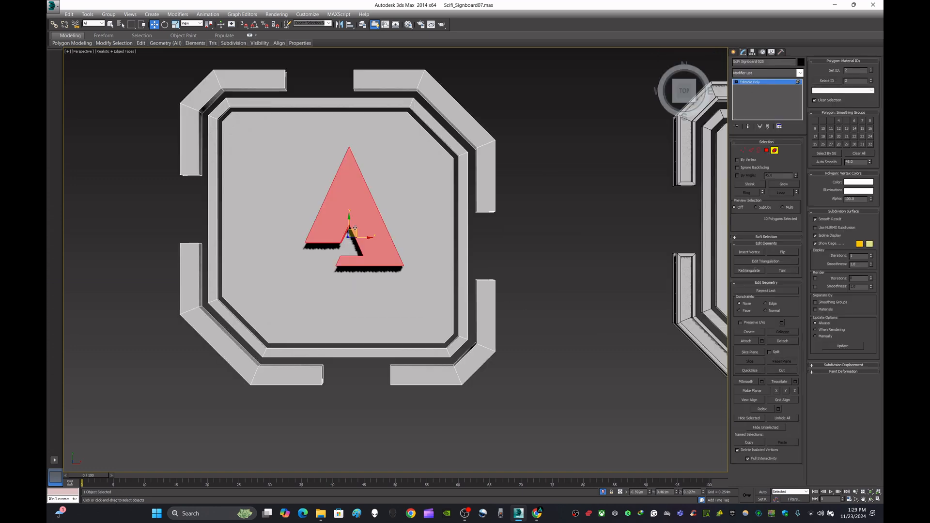
pyautogui.click(174, 24)
pyautogui.keyDown('alt'); pyautogui.moveTo(450, 272); pyautogui.dragTo(448, 271, button='middle'); pyautogui.keyUp('alt')
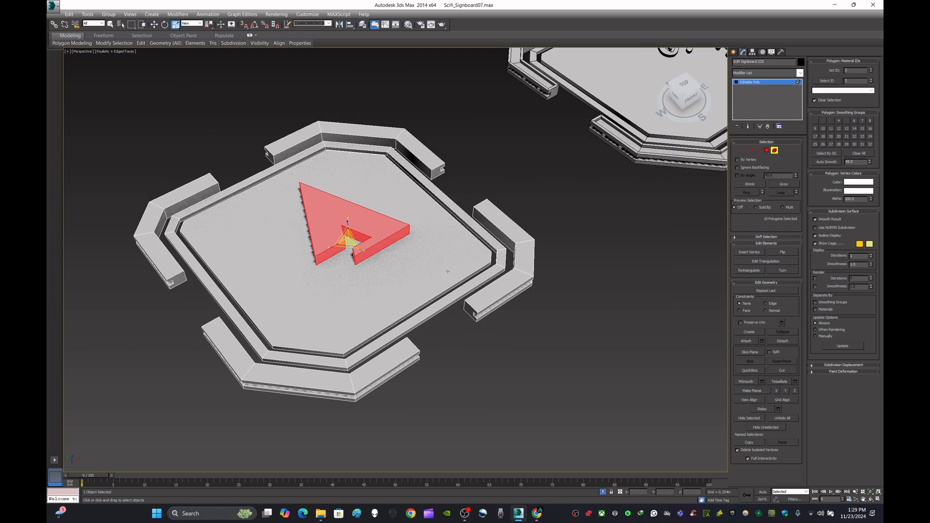
pyautogui.moveTo(351, 239); pyautogui.dragTo(369, 263)
pyautogui.press('w')
pyautogui.keyDown('alt'); pyautogui.moveTo(369, 263); pyautogui.dragTo(428, 252, button='middle'); pyautogui.keyUp('alt')
pyautogui.moveTo(342, 275); pyautogui.dragTo(337, 275)
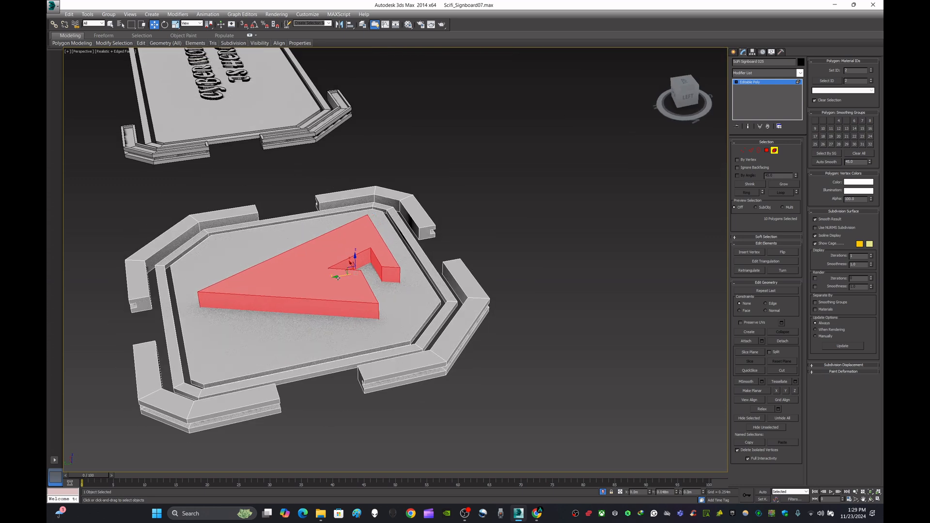
pyautogui.keyDown('alt'); pyautogui.moveTo(433, 271); pyautogui.dragTo(370, 260, button='middle'); pyautogui.keyUp('alt')
pyautogui.scroll(3, 365, 262)
pyautogui.moveTo(340, 264)
pyautogui.mouseDown()
pyautogui.moveTo(332, 262)
pyautogui.moveTo(353, 264)
pyautogui.mouseUp()
pyautogui.keyDown('alt'); pyautogui.moveTo(356, 271); pyautogui.dragTo(358, 298, button='middle'); pyautogui.keyUp('alt')
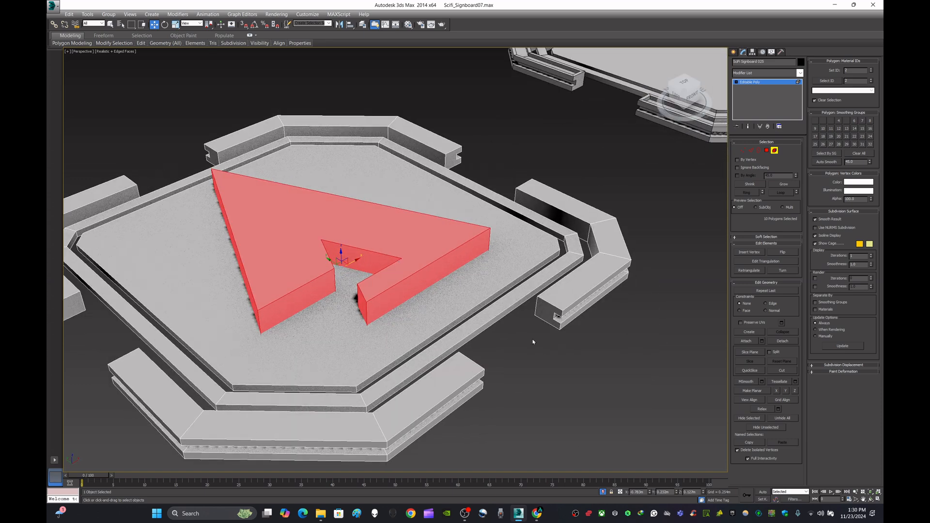
pyautogui.click(622, 330)
# Inset the top face of the enlarged triangular letter piece to form a narrow border.
pyautogui.click(766, 152)
pyautogui.click(428, 246)
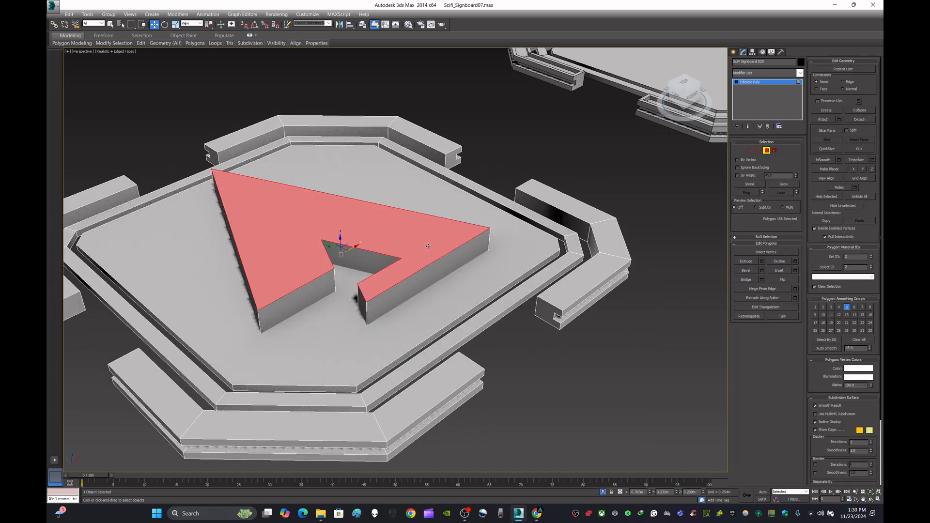
pyautogui.click(794, 270)
pyautogui.moveTo(401, 275); pyautogui.dragTo(401, 284)
pyautogui.click(399, 282)
pyautogui.click(762, 262)
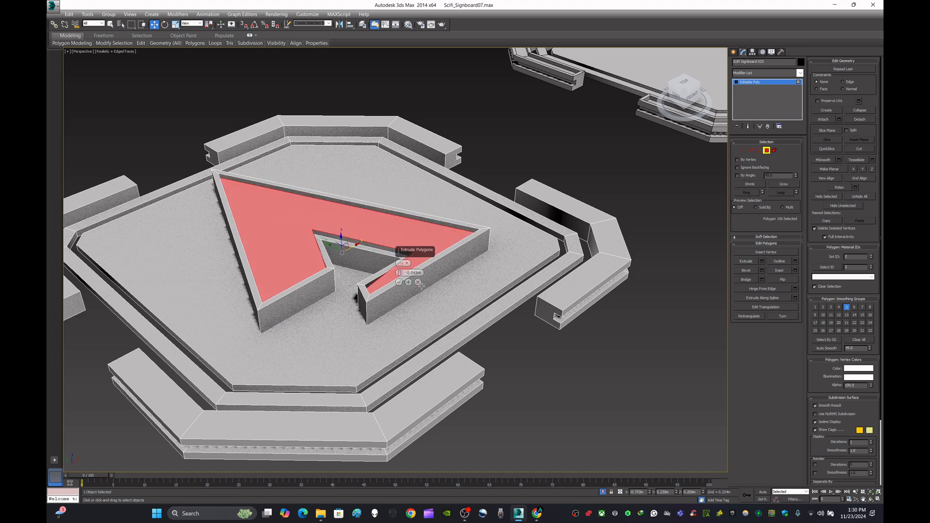
pyautogui.scroll(-3, 405, 288)
pyautogui.keyDown('alt'); pyautogui.moveTo(404, 288); pyautogui.dragTo(426, 291, button='middle'); pyautogui.keyUp('alt')
pyautogui.click(399, 282)
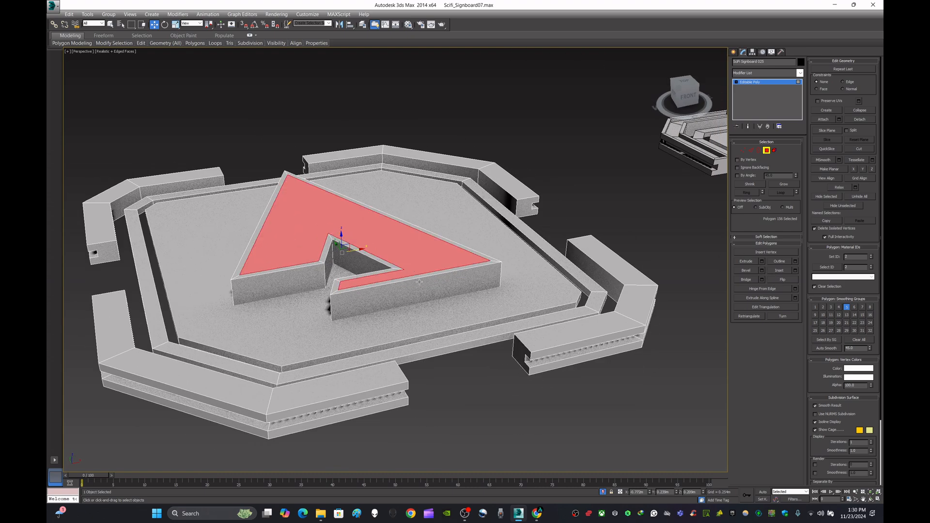
pyautogui.scroll(3, 449, 270)
pyautogui.scroll(-1, 378, 267)
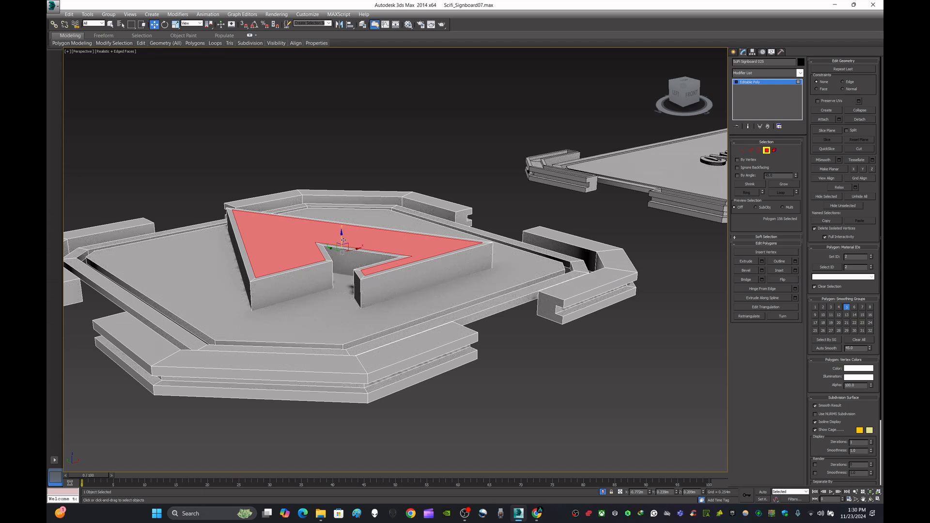
# Select the whole triangular element and examine how it sits on the panel, including in the four-viewport layout.
pyautogui.click(742, 52)
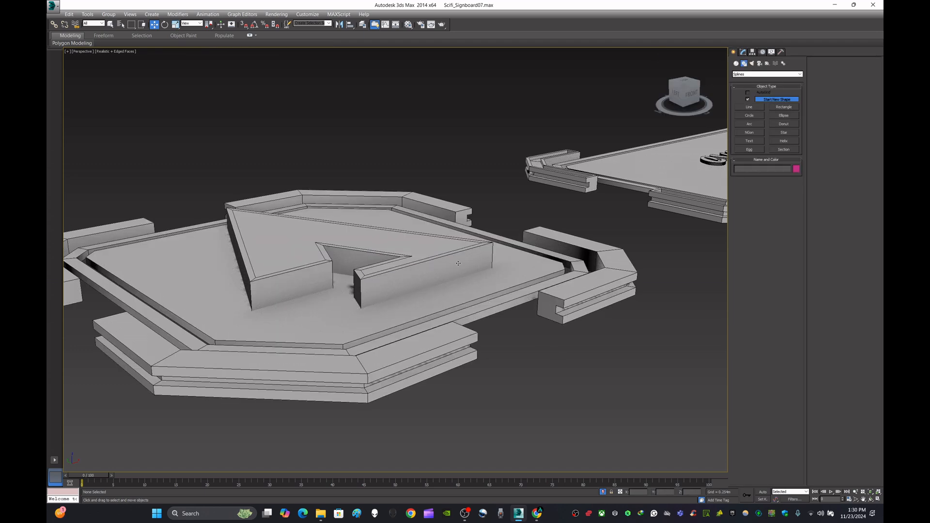
pyautogui.click(743, 52)
pyautogui.press('4')
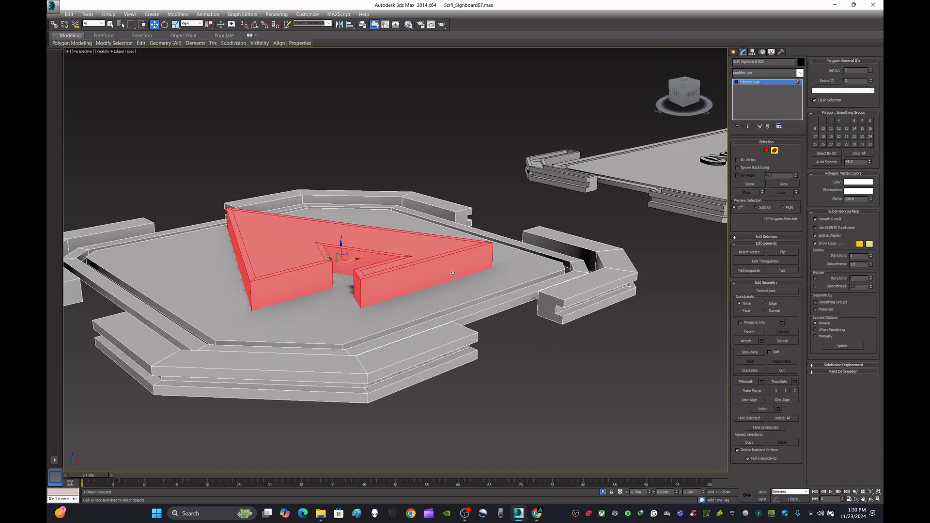
pyautogui.scroll(4, 333, 237)
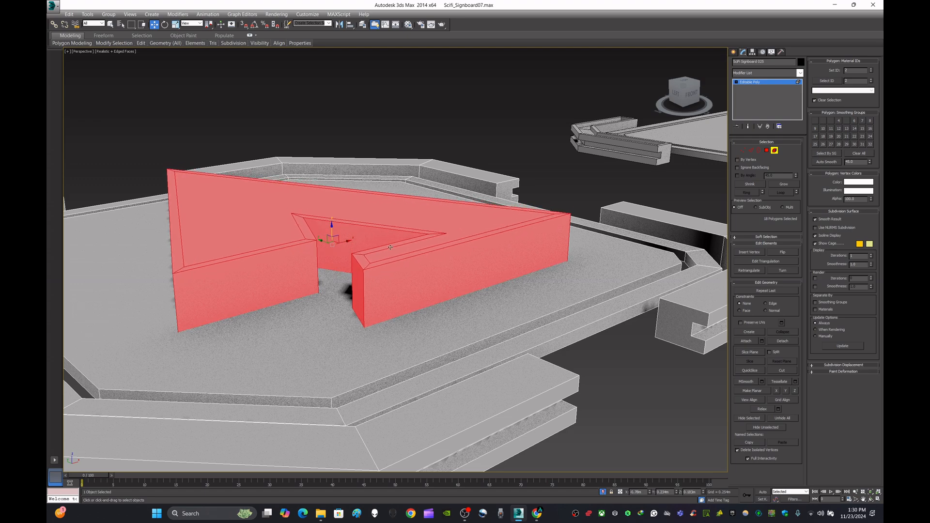
pyautogui.scroll(-3, 572, 360)
pyautogui.click(572, 360)
pyautogui.keyDown('alt'); pyautogui.moveTo(573, 360); pyautogui.dragTo(468, 257, button='middle'); pyautogui.keyUp('alt')
pyautogui.hotkey('ctrl', 'z')
pyautogui.click(879, 500)
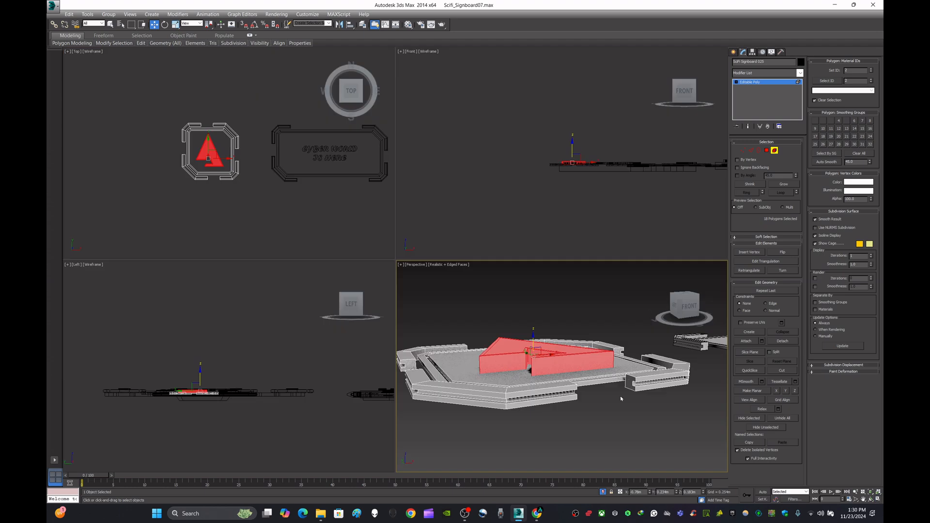
# Isolate and rename the modified signboard copy as SciFi Signboard 01, and give it the matching SciFi Signboard 01 material.
pyautogui.click(732, 52)
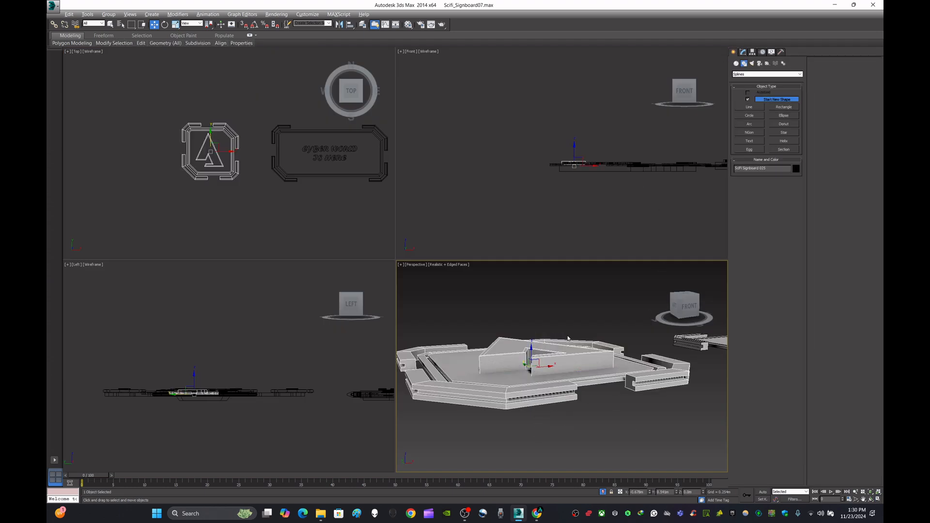
pyautogui.scroll(-3, 659, 402)
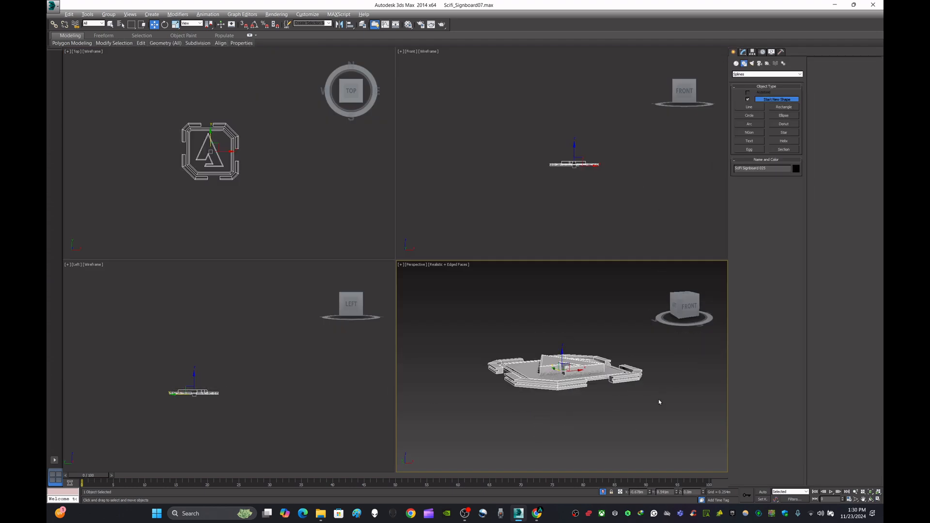
pyautogui.click(770, 170)
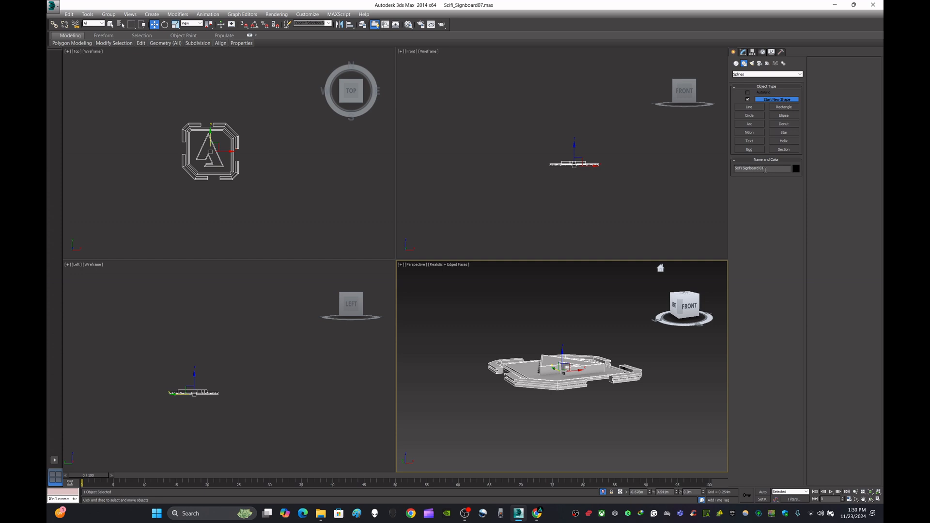
pyautogui.click(408, 24)
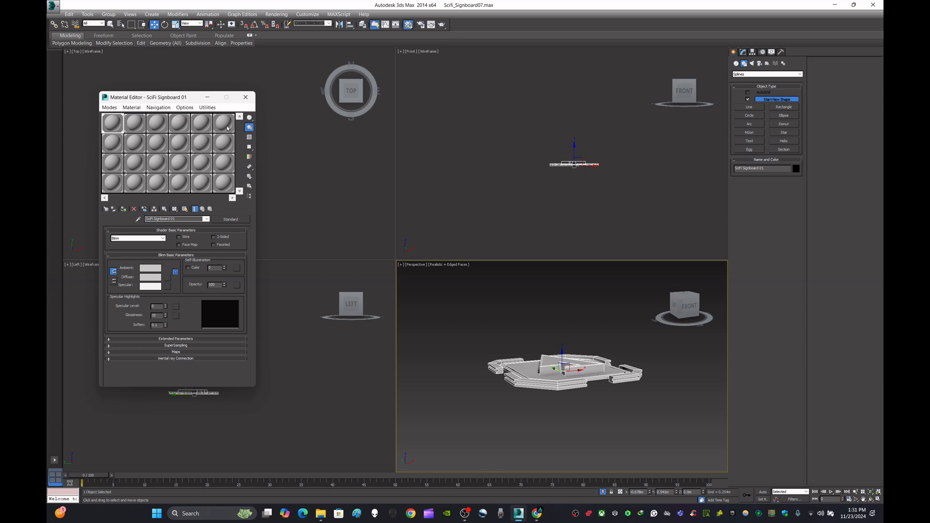
pyautogui.click(245, 97)
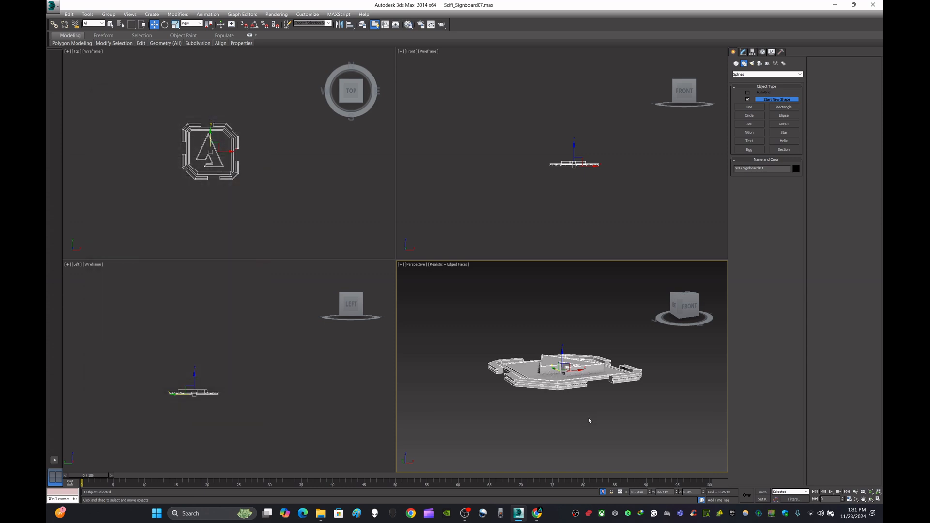
# Move the whole triangular letter element vertically in the front view so its base rests exactly on the signboard panel, and deselect it.
pyautogui.click(742, 53)
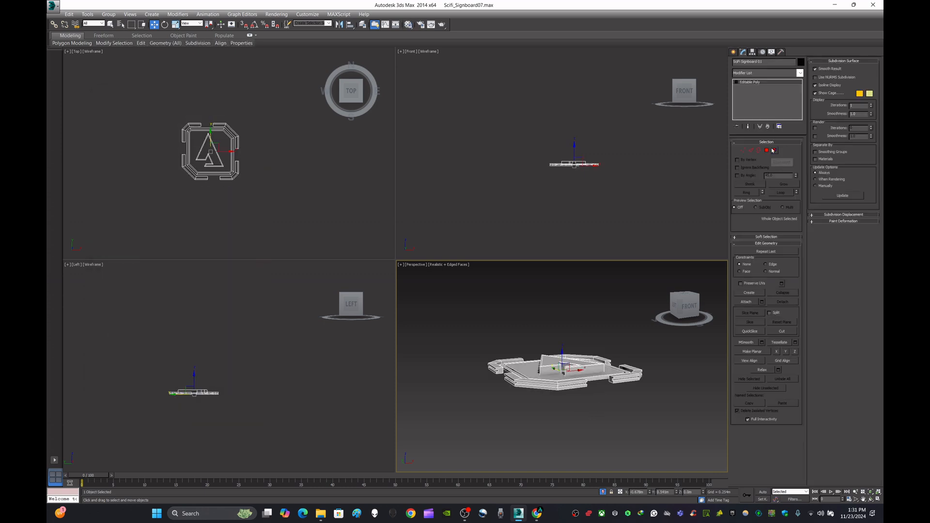
pyautogui.click(878, 498)
pyautogui.press('z')
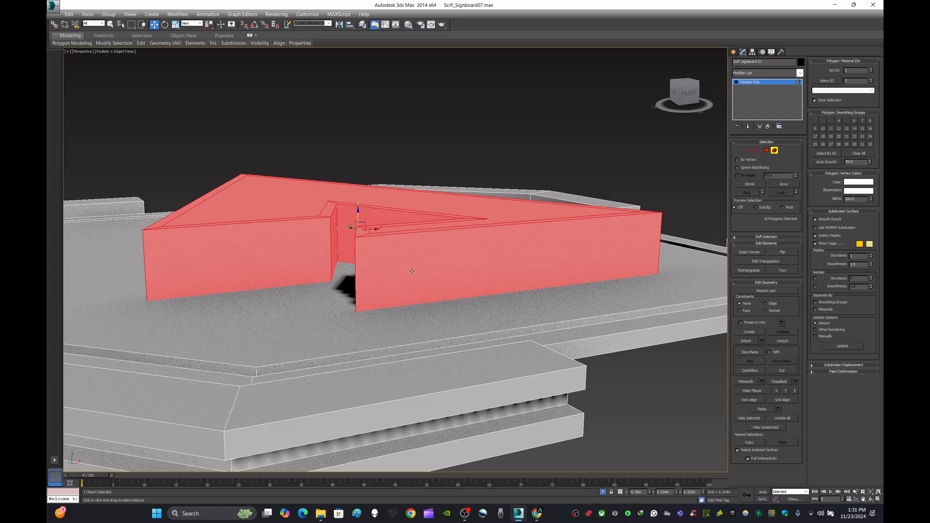
pyautogui.hotkey('alt', 'w')
pyautogui.hotkey('alt', 'w')
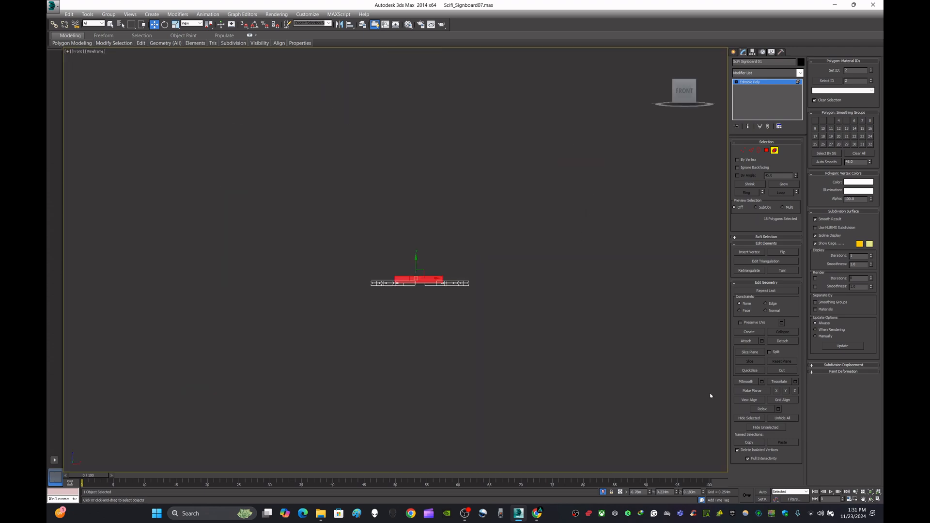
pyautogui.press('z')
pyautogui.scroll(4, 438, 271)
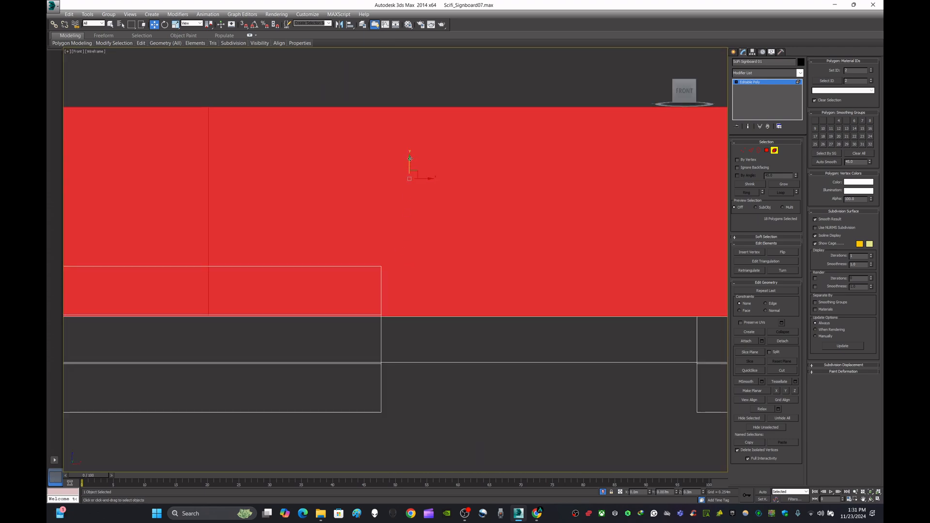
pyautogui.scroll(-2, 428, 212)
pyautogui.press('F12')
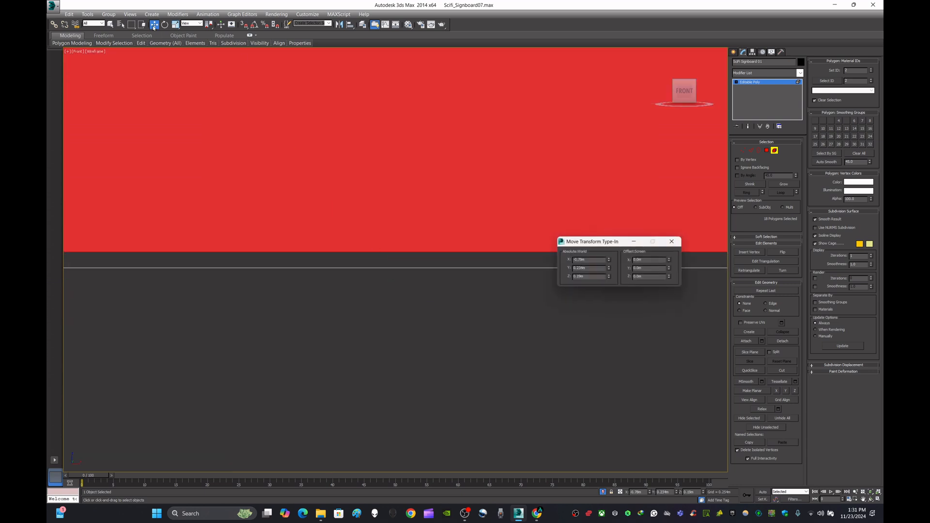
pyautogui.scroll(-3, 531, 292)
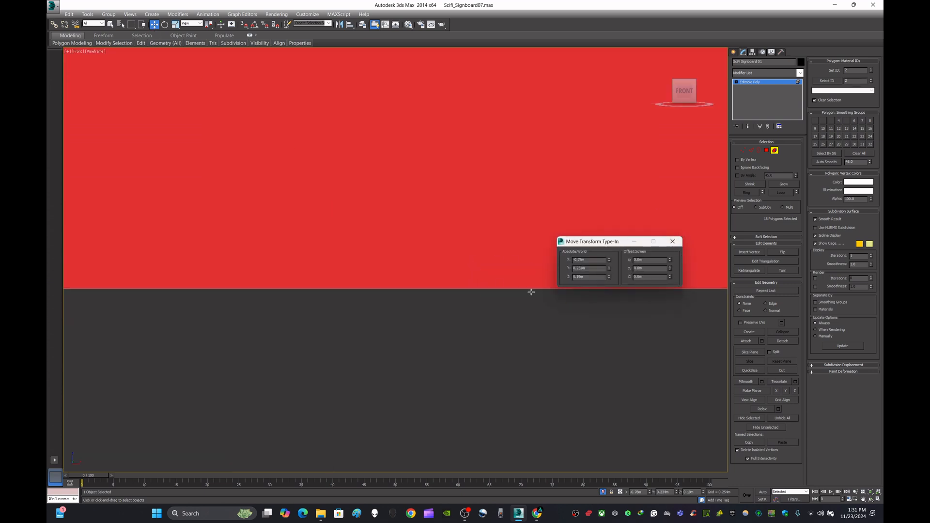
pyautogui.moveTo(671, 272); pyautogui.dragTo(672, 270)
pyautogui.click(672, 241)
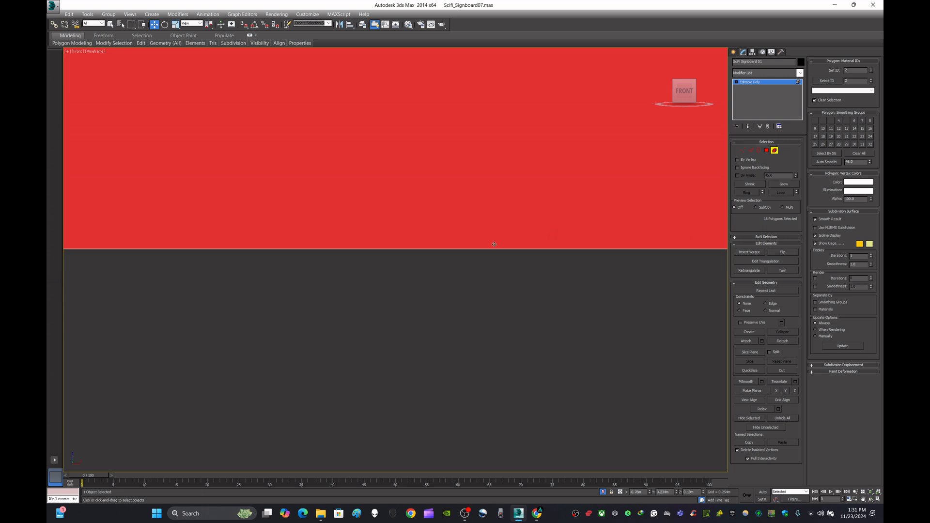
pyautogui.scroll(-5, 489, 162)
pyautogui.click(536, 199)
pyautogui.click(734, 51)
pyautogui.click(562, 180)
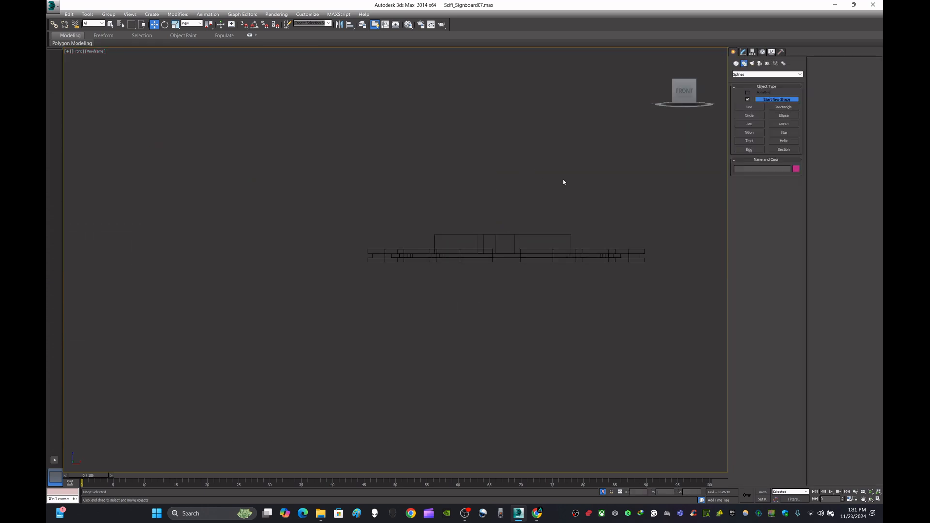
# Examine the isolated triangular letter signboard from the front and in the perspective view, close up and as a whole.
pyautogui.moveTo(562, 181); pyautogui.dragTo(472, 278, button='middle')
pyautogui.click(877, 498)
pyautogui.click(670, 436)
pyautogui.click(878, 499)
pyautogui.scroll(-5, 490, 236)
pyautogui.rightClick(583, 244)
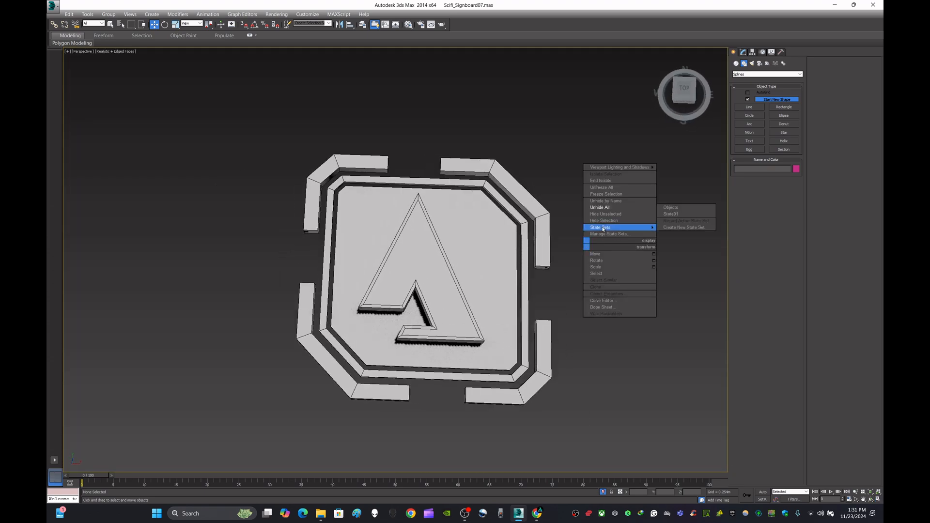
pyautogui.click(426, 339)
pyautogui.scroll(6, 426, 339)
pyautogui.scroll(-6, 426, 339)
# End the isolation and move the triangular letter signboard closer to the CYBER WORLD IS HERE signboard in the top view.
pyautogui.rightClick(614, 304)
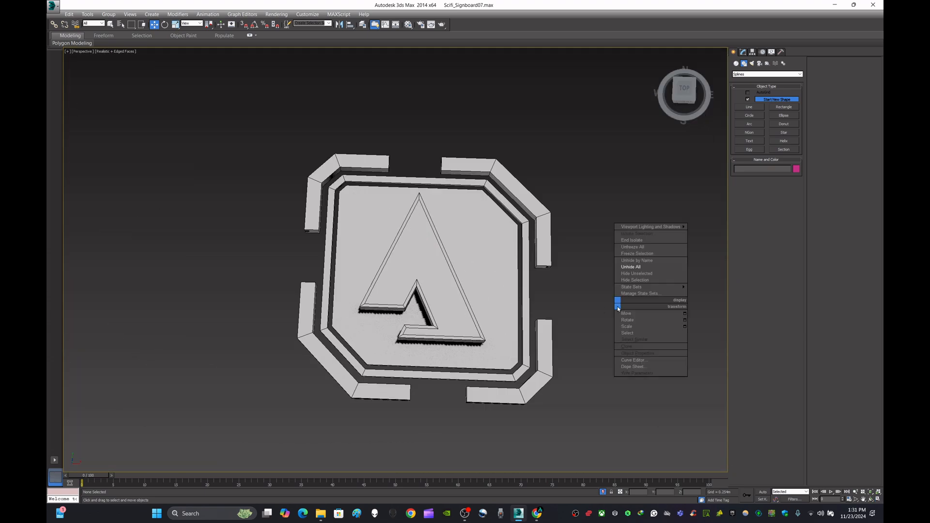
pyautogui.click(633, 272)
pyautogui.scroll(-5, 633, 271)
pyautogui.click(691, 96)
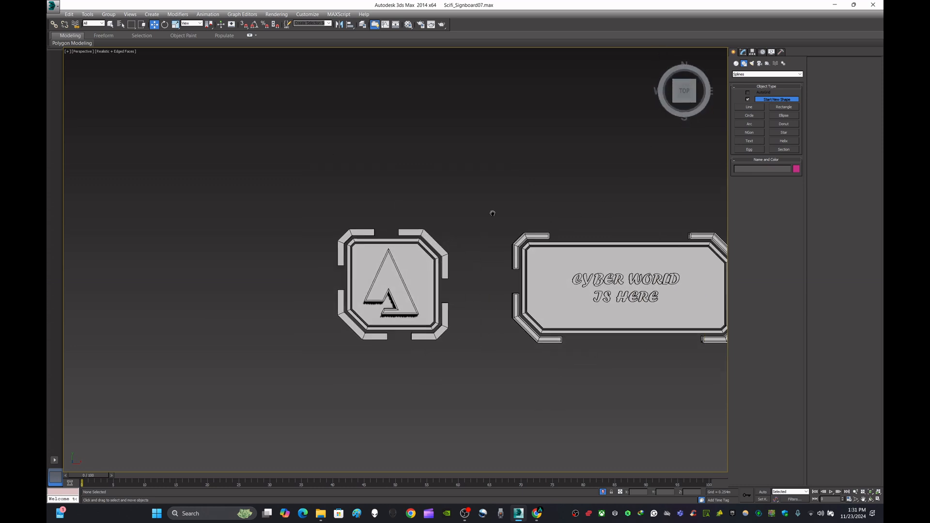
pyautogui.scroll(5, 492, 212)
pyautogui.click(280, 305)
pyautogui.moveTo(247, 297); pyautogui.dragTo(345, 323)
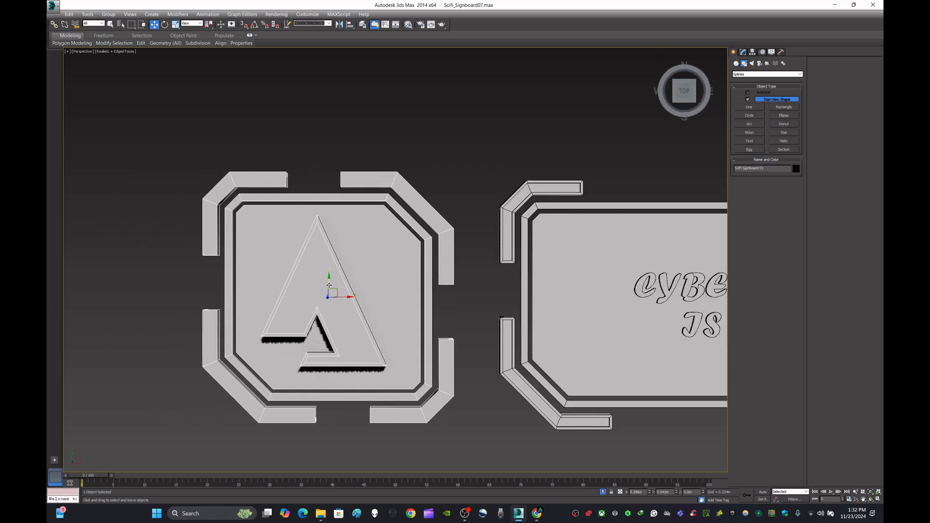
pyautogui.click(467, 185)
# Look over the full signboard set from above and select the letter A signboard in the lowest row.
pyautogui.scroll(-9, 465, 187)
pyautogui.moveTo(560, 273); pyautogui.dragTo(249, 181, button='middle')
pyautogui.scroll(-4, 194, 242)
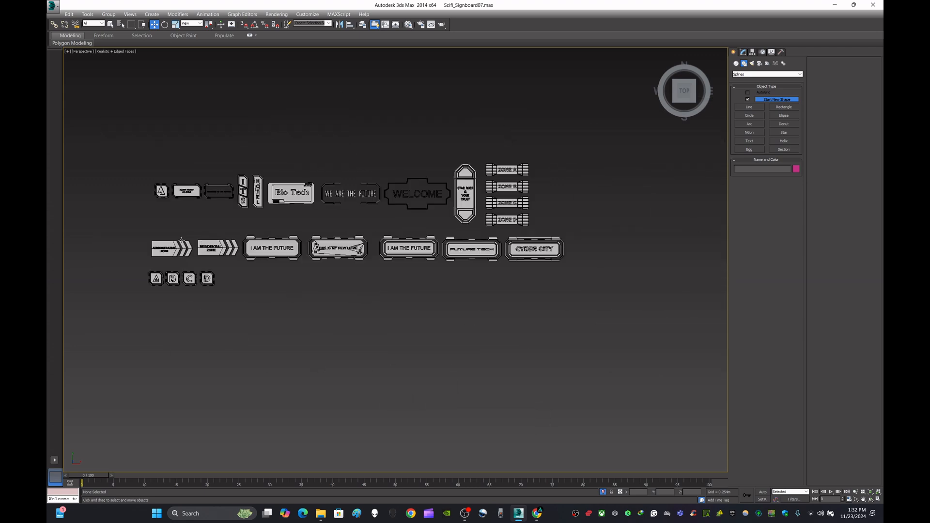
pyautogui.scroll(4, 193, 243)
pyautogui.moveTo(254, 270); pyautogui.dragTo(264, 300, button='middle')
pyautogui.scroll(-2, 264, 300)
pyautogui.scroll(5, 209, 319)
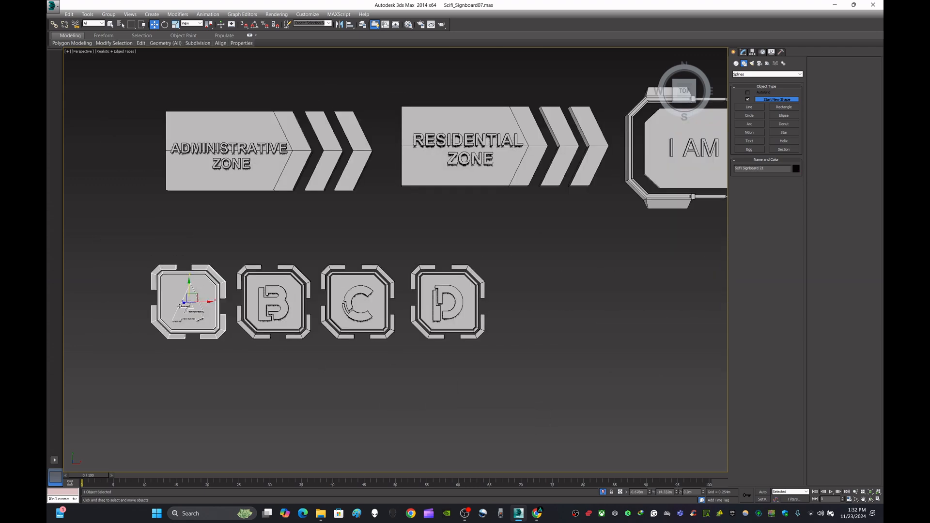
# Check the object numbering in the scene's selection list, stepping up from SciFi Signboard 01 to SciFi Signboard 22.
pyautogui.click(120, 24)
pyautogui.click(255, 256)
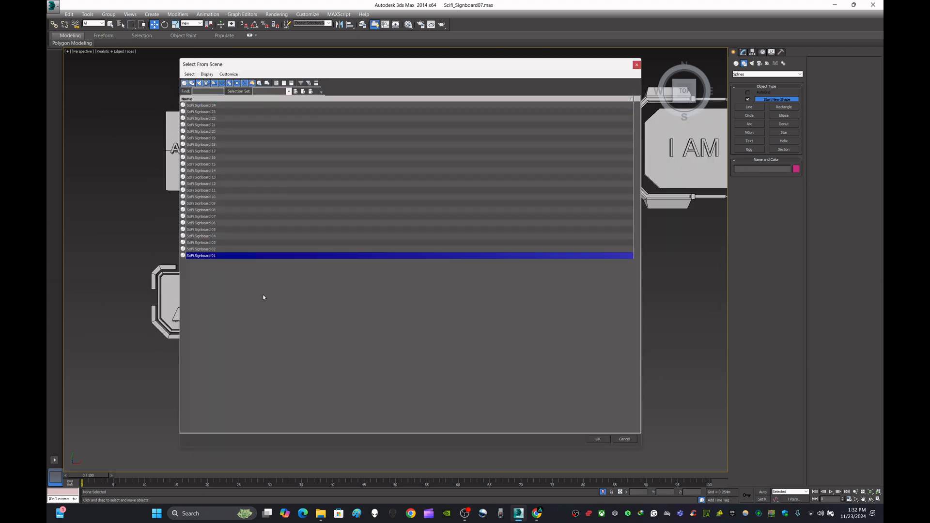
pyautogui.press('Up')
pyautogui.press('Up')
pyautogui.press('Up')
pyautogui.press('Up')
pyautogui.press('Up')
pyautogui.press('Up')
pyautogui.press('Up')
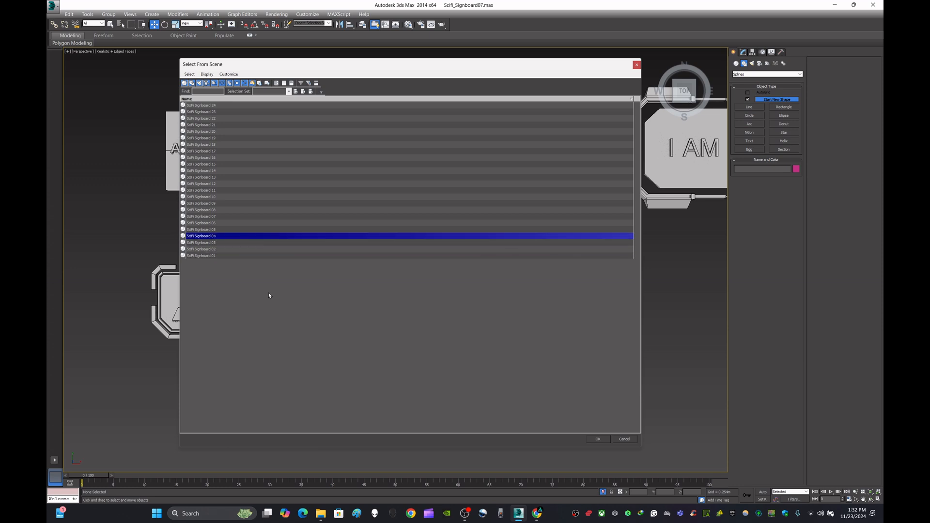
pyautogui.press('Up')
pyautogui.press('Up')
pyautogui.press('Up')
pyautogui.press('Up')
pyautogui.press('Up')
pyautogui.press('Up')
pyautogui.press('Up')
pyautogui.press('Up')
pyautogui.press('Up')
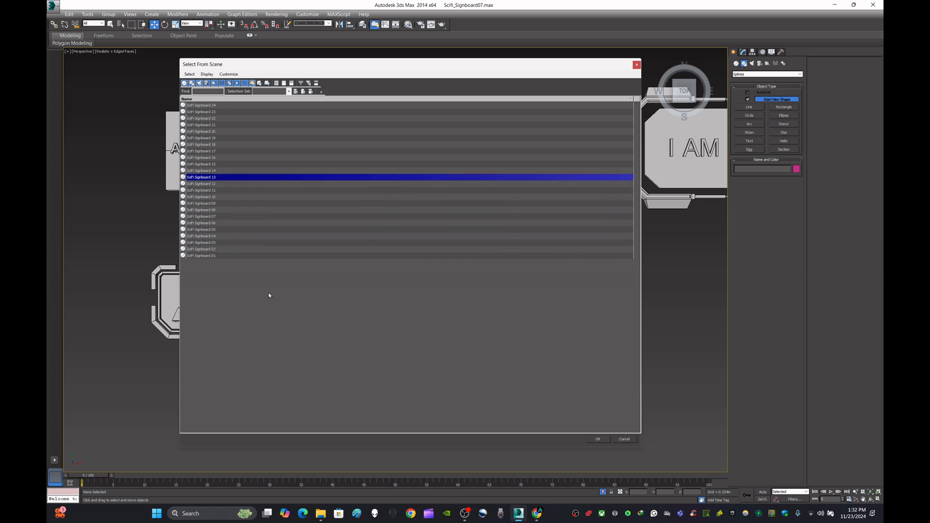
pyautogui.press('Up')
pyautogui.press('Up')
pyautogui.press('Up')
pyautogui.press('Up')
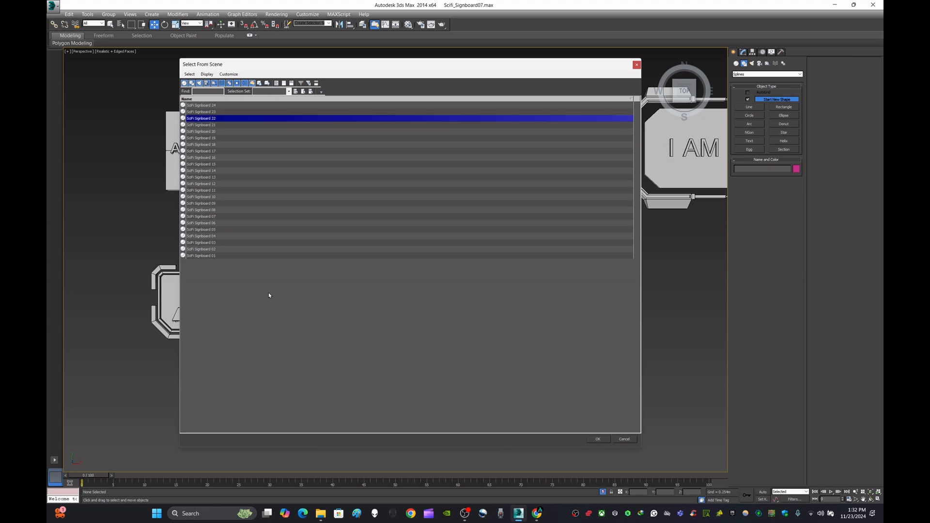
pyautogui.click(636, 65)
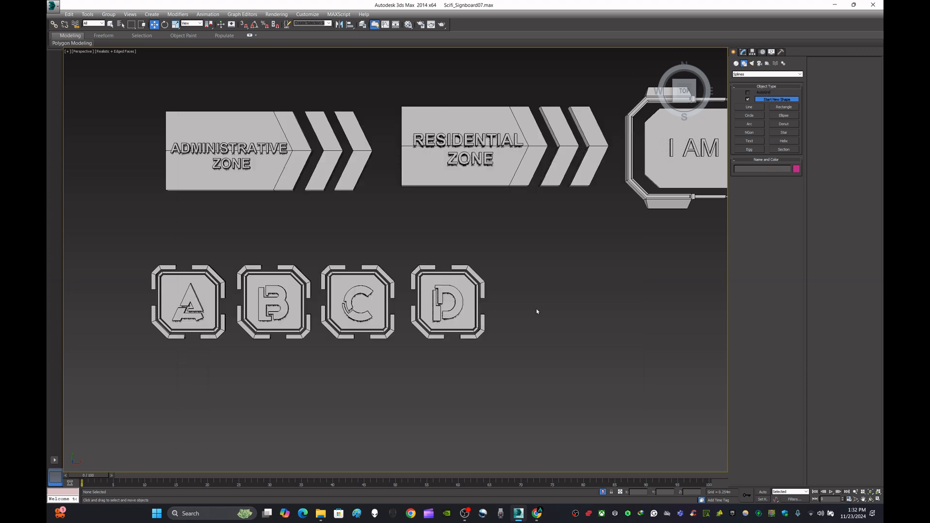
# Examine the complete signboard set in the four-viewport layout, framing all rows in the top, front, left and perspective views.
pyautogui.scroll(-8, 536, 307)
pyautogui.keyDown('alt'); pyautogui.moveTo(589, 317); pyautogui.dragTo(476, 316, button='middle'); pyautogui.keyUp('alt')
pyautogui.hotkey('alt', 'w')
pyautogui.moveTo(626, 208); pyautogui.dragTo(604, 185, button='middle')
pyautogui.scroll(-6, 566, 191)
pyautogui.scroll(-7, 339, 177)
pyautogui.moveTo(353, 174); pyautogui.dragTo(155, 146, button='middle')
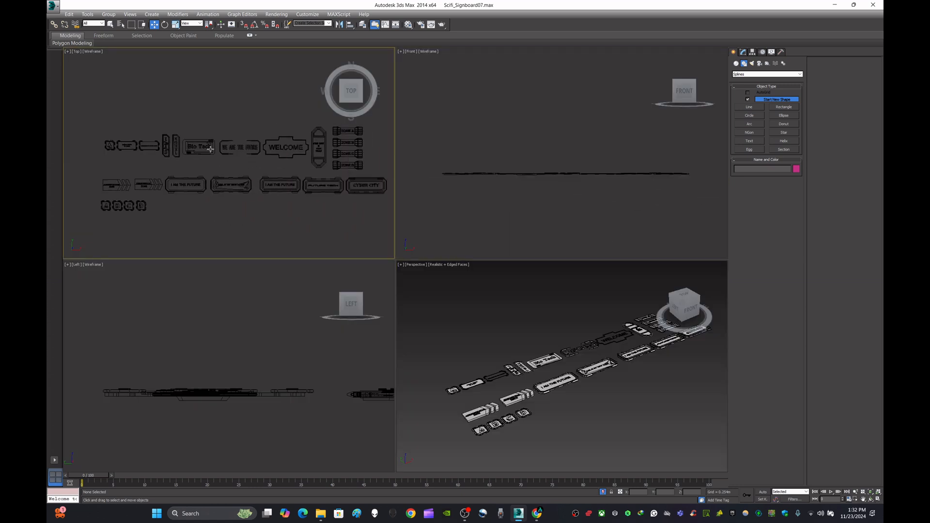
pyautogui.scroll(-2, 233, 158)
pyautogui.moveTo(234, 160); pyautogui.dragTo(225, 156, button='middle')
pyautogui.scroll(-6, 263, 367)
pyautogui.moveTo(264, 368); pyautogui.dragTo(213, 368, button='middle')
pyautogui.scroll(2, 221, 367)
pyautogui.scroll(2, 227, 366)
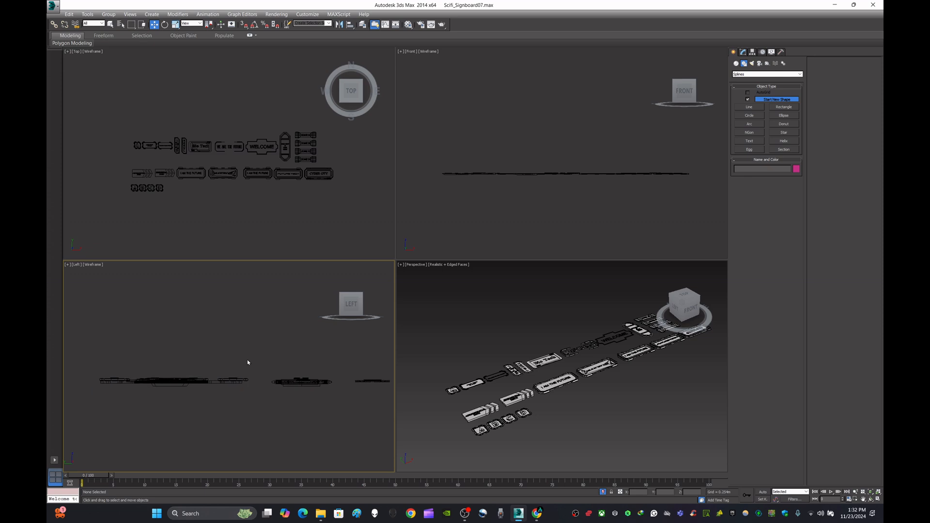
pyautogui.click(596, 417)
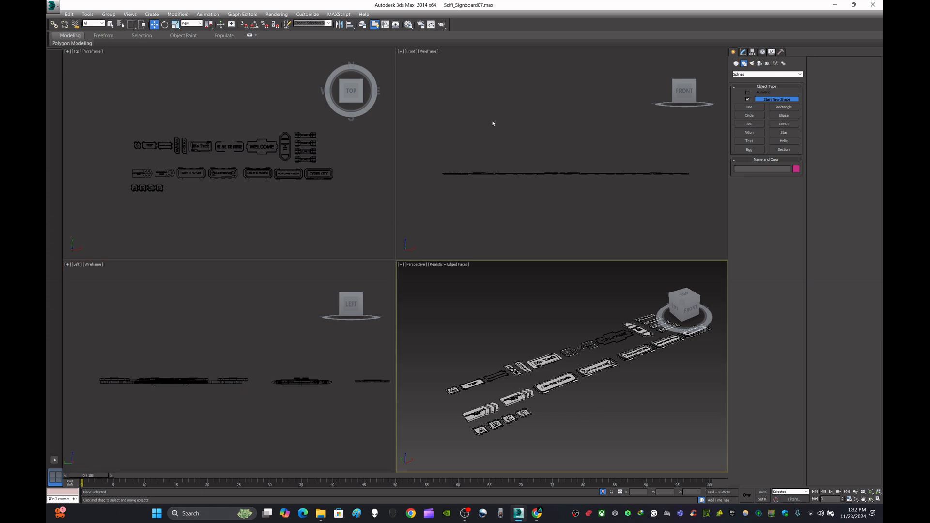
pyautogui.moveTo(574, 179)
pyautogui.mouseDown(button='middle')
pyautogui.moveTo(576, 163)
pyautogui.moveTo(579, 173)
pyautogui.mouseUp(button='middle')
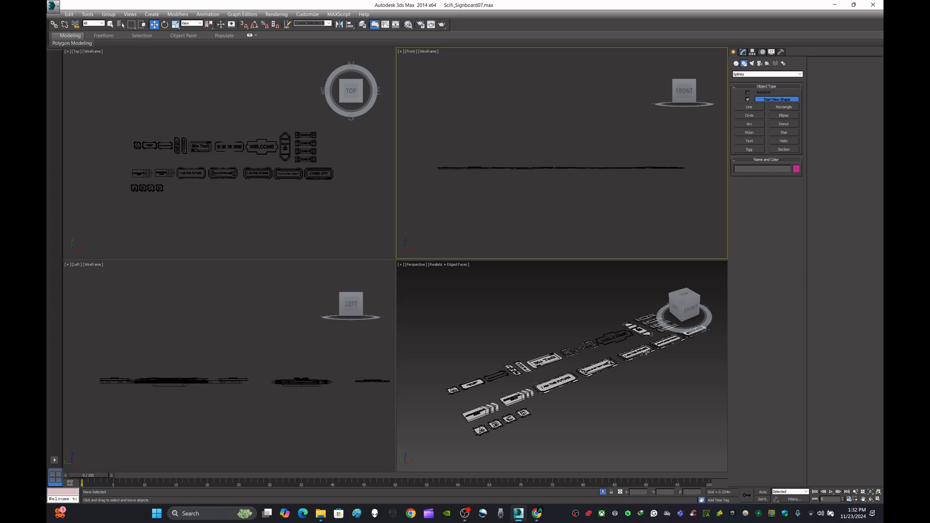
pyautogui.click(643, 382)
pyautogui.keyDown('alt'); pyautogui.moveTo(643, 382); pyautogui.dragTo(611, 359, button='middle'); pyautogui.keyUp('alt')
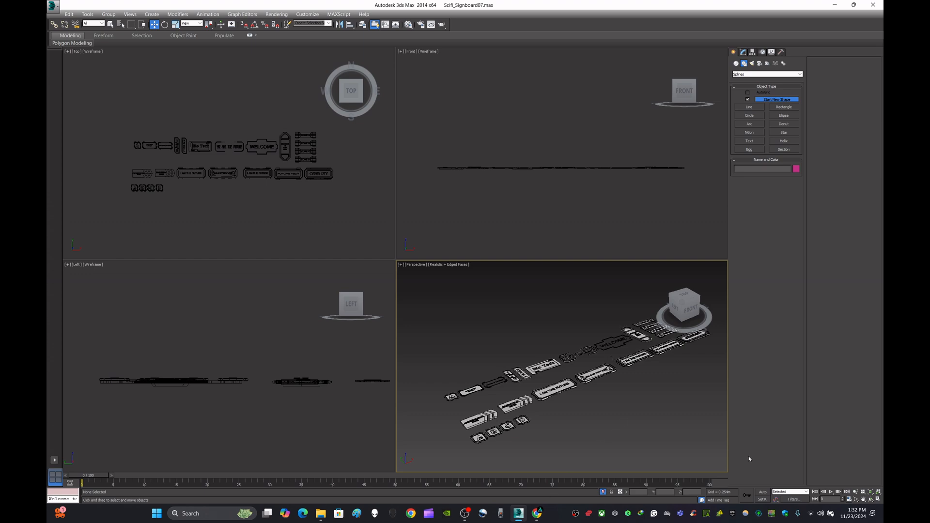
# Isolate the CYBER CITY signboard, inspect it from the top and at polygon level, and end the isolation.
pyautogui.click(877, 497)
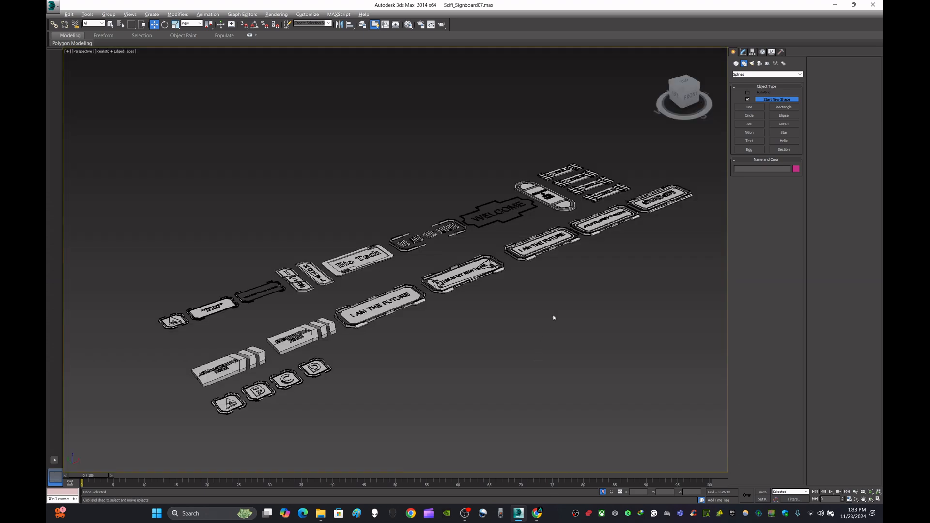
pyautogui.scroll(3, 554, 318)
pyautogui.click(682, 92)
pyautogui.click(711, 306)
pyautogui.press('z')
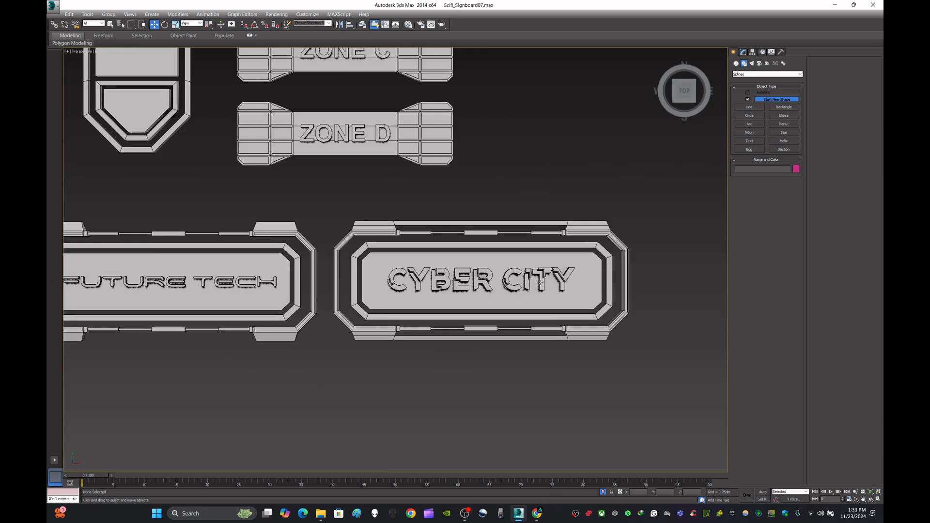
pyautogui.keyDown('alt'); pyautogui.moveTo(514, 203); pyautogui.dragTo(590, 263, button='middle'); pyautogui.keyUp('alt')
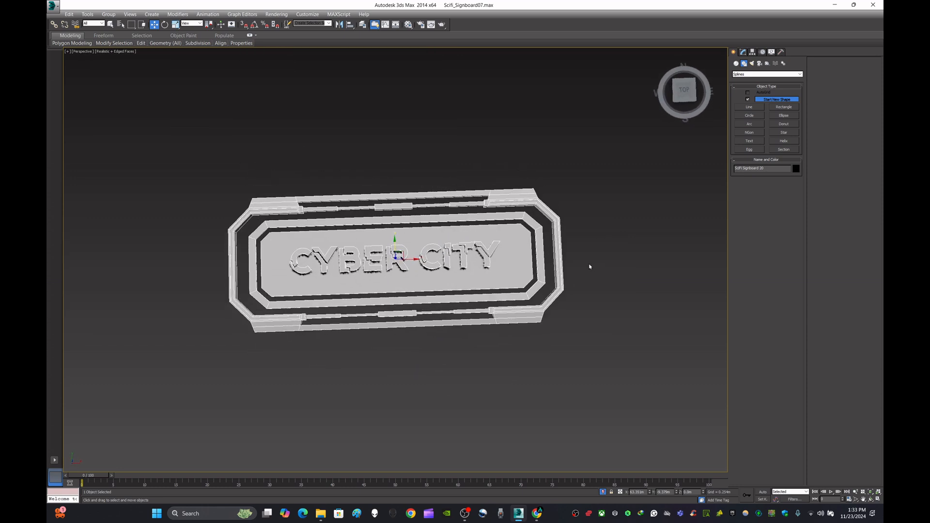
pyautogui.press('z')
pyautogui.click(697, 99)
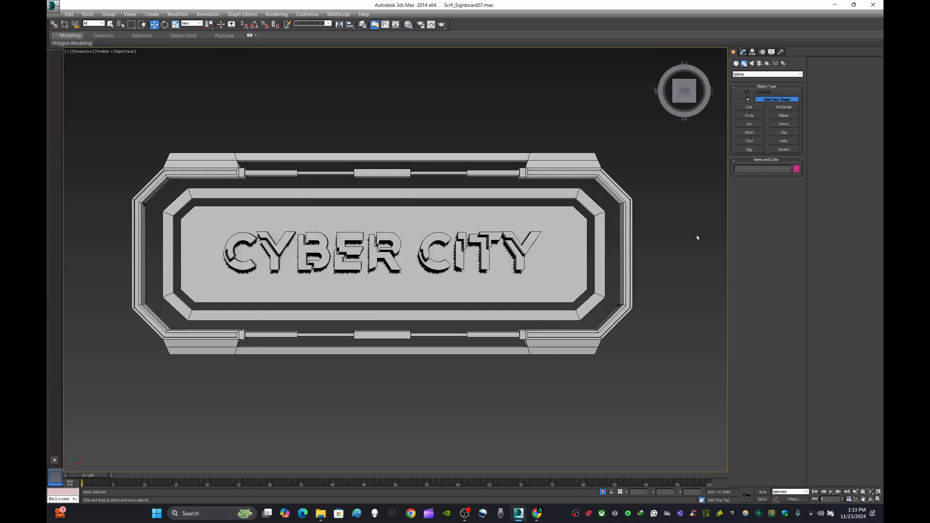
pyautogui.press('4')
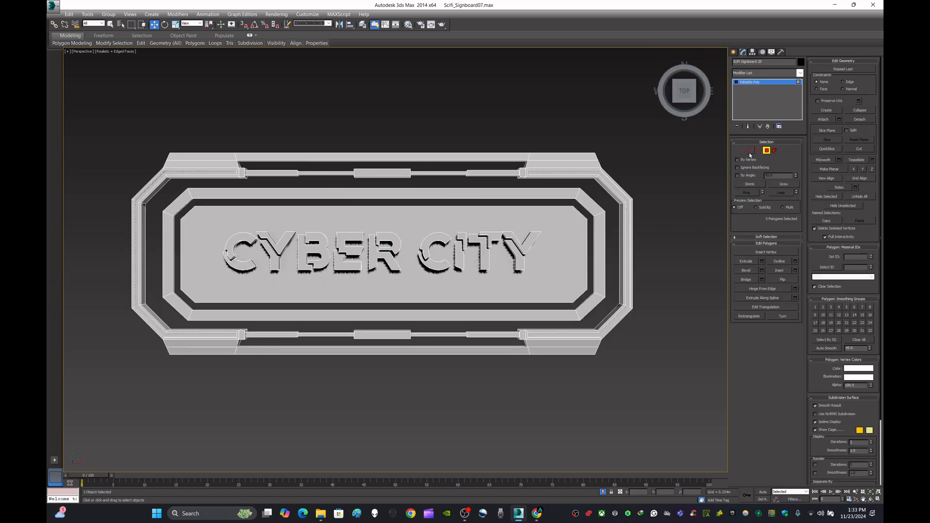
pyautogui.click(680, 214)
pyautogui.rightClick(674, 198)
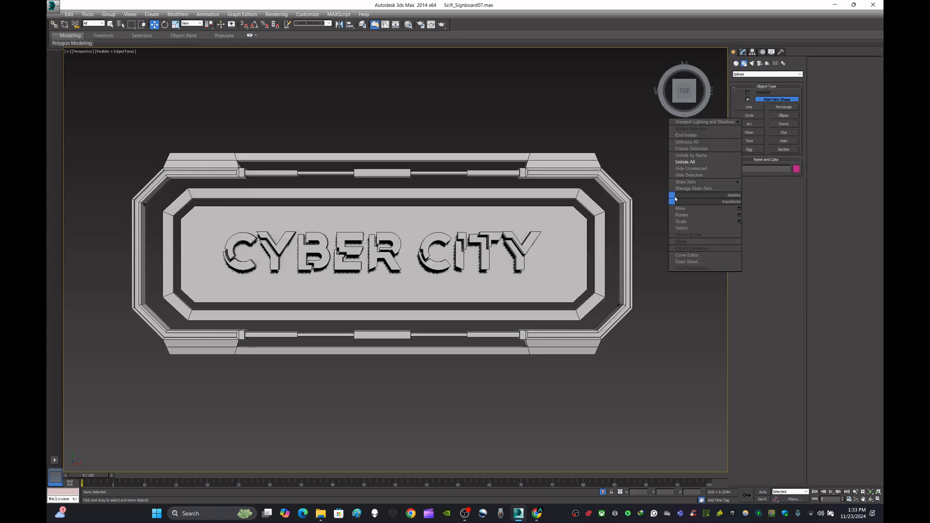
pyautogui.click(686, 135)
# Examine the signboards row by row from above, including close views of the Bio Tech and WELCOME signboards.
pyautogui.scroll(-6, 429, 263)
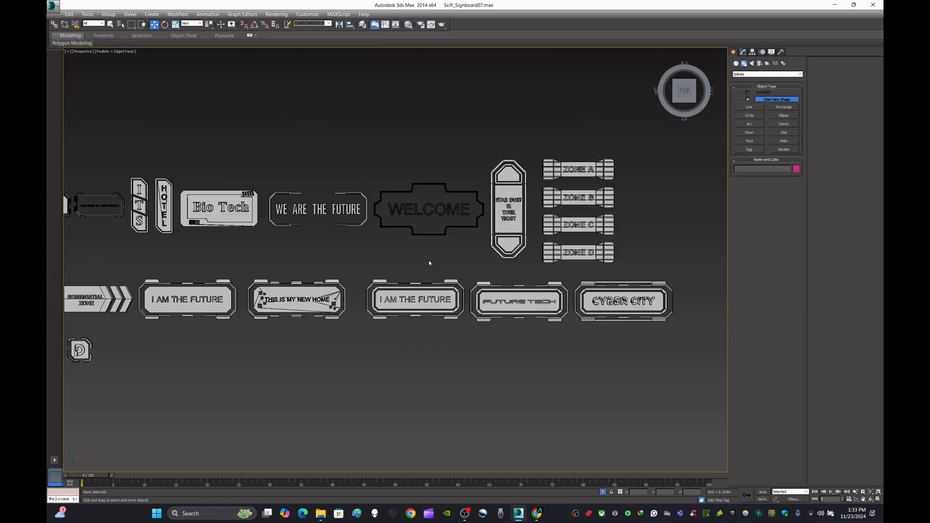
pyautogui.moveTo(429, 263); pyautogui.dragTo(524, 249, button='middle')
pyautogui.scroll(10, 523, 248)
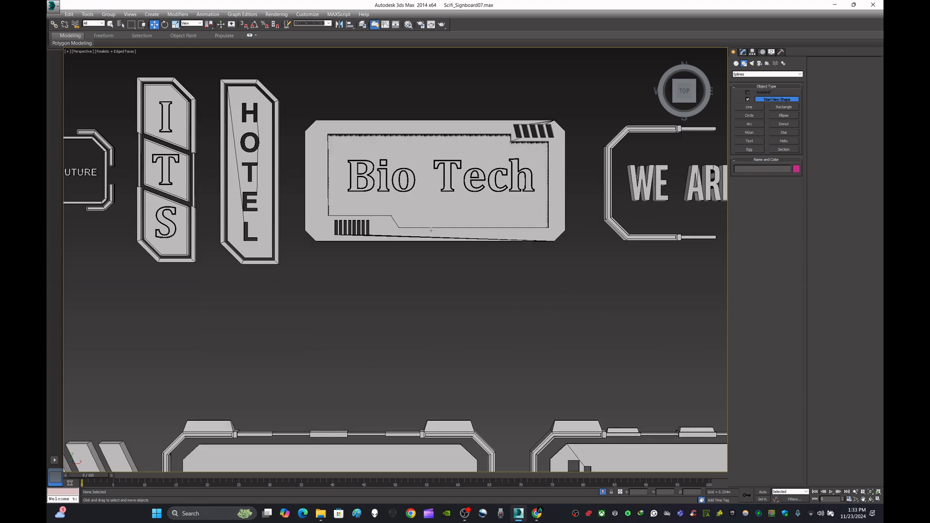
pyautogui.scroll(-8, 435, 252)
pyautogui.moveTo(414, 278); pyautogui.dragTo(482, 247, button='middle')
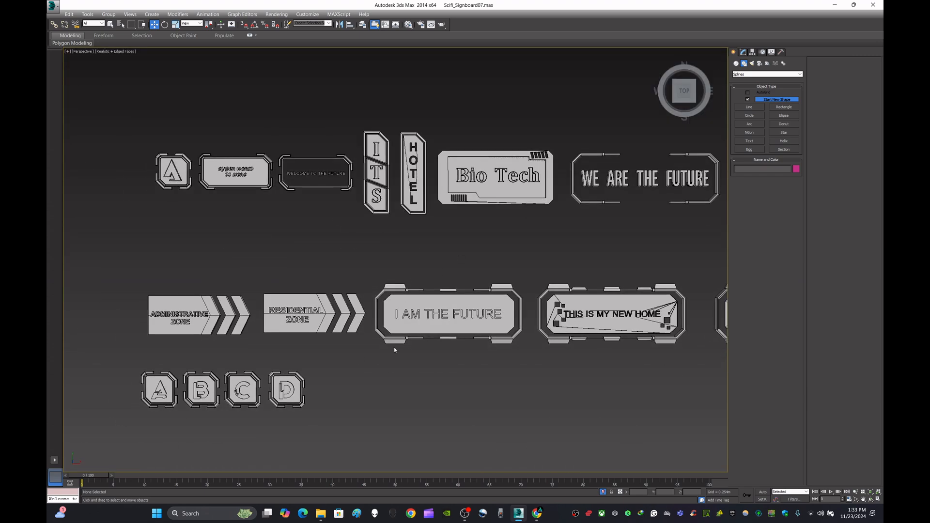
pyautogui.moveTo(473, 332); pyautogui.dragTo(401, 283, button='middle')
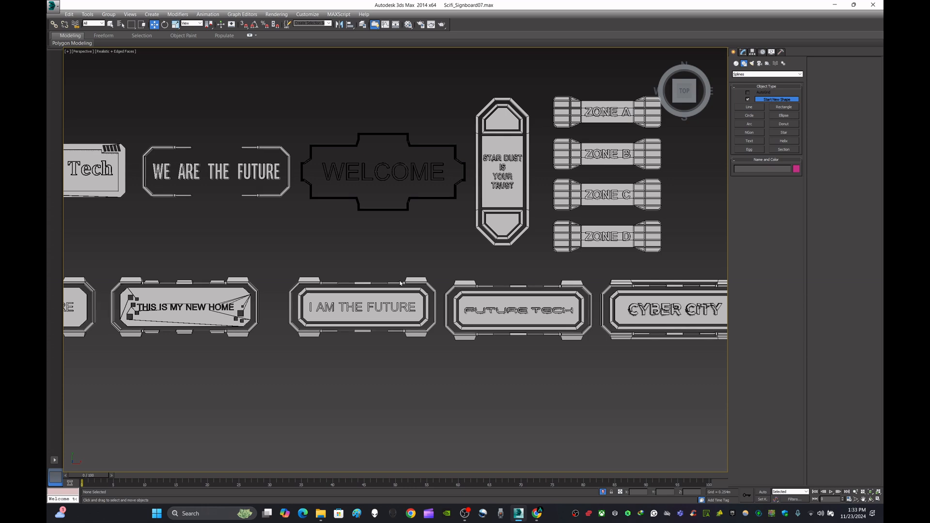
pyautogui.scroll(5, 391, 183)
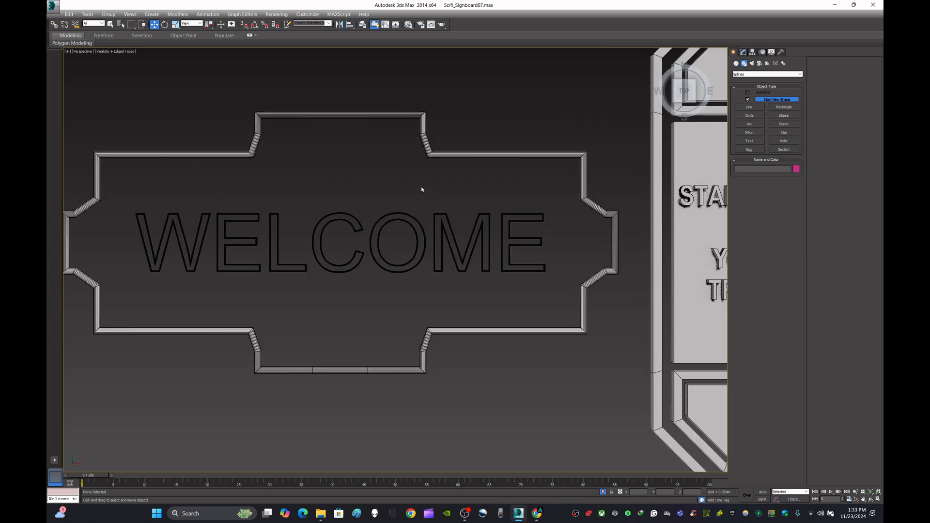
# Examine the upper signboard row from above, from the STAR DUST and ZONE signs across to the A logo and CYBER WORLD IS HERE signs.
pyautogui.scroll(-6, 422, 189)
pyautogui.scroll(8, 436, 196)
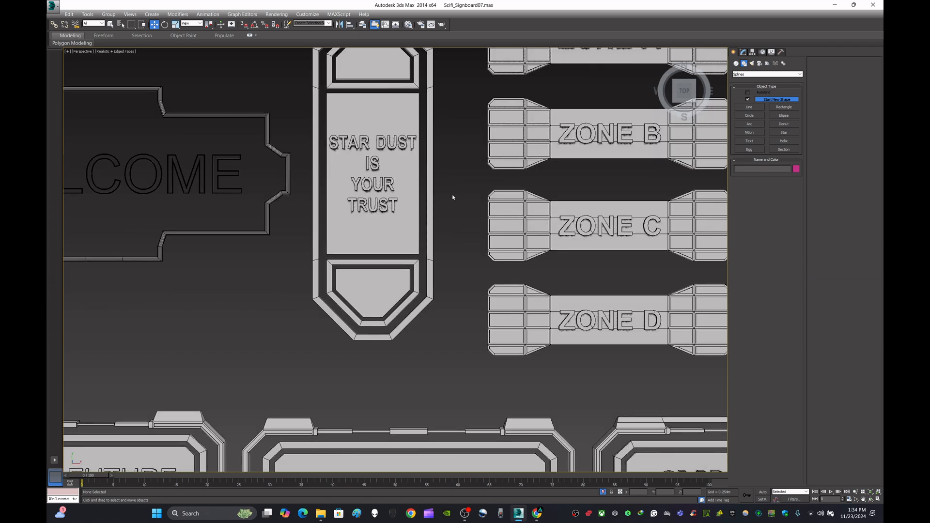
pyautogui.scroll(-3, 453, 197)
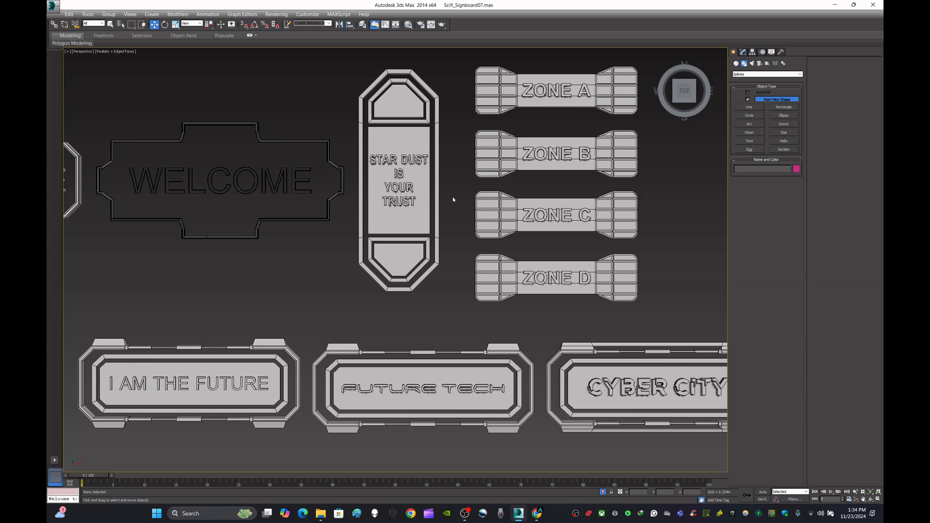
pyautogui.scroll(-3, 453, 199)
pyautogui.moveTo(311, 245); pyautogui.dragTo(390, 235, button='middle')
pyautogui.scroll(6, 287, 231)
pyautogui.scroll(-2, 368, 203)
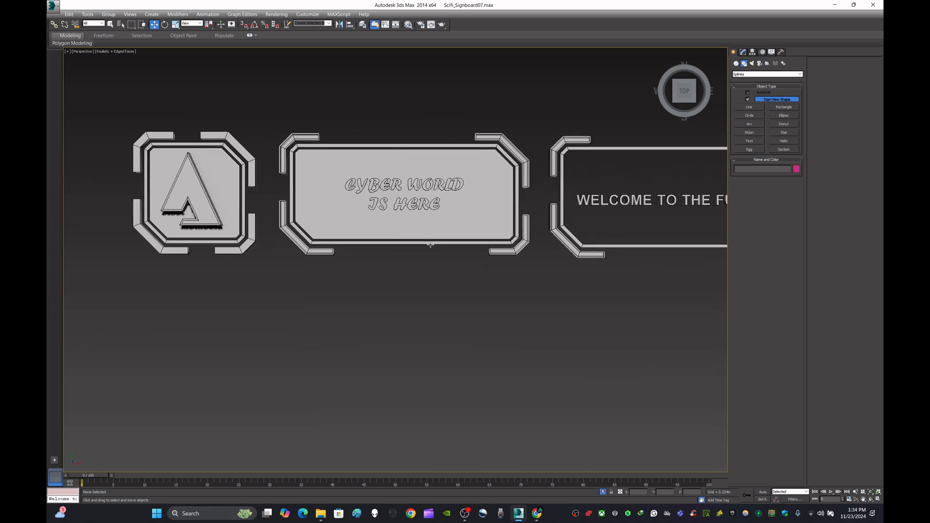
pyautogui.moveTo(580, 305); pyautogui.dragTo(377, 231, button='middle')
pyautogui.scroll(-3, 473, 301)
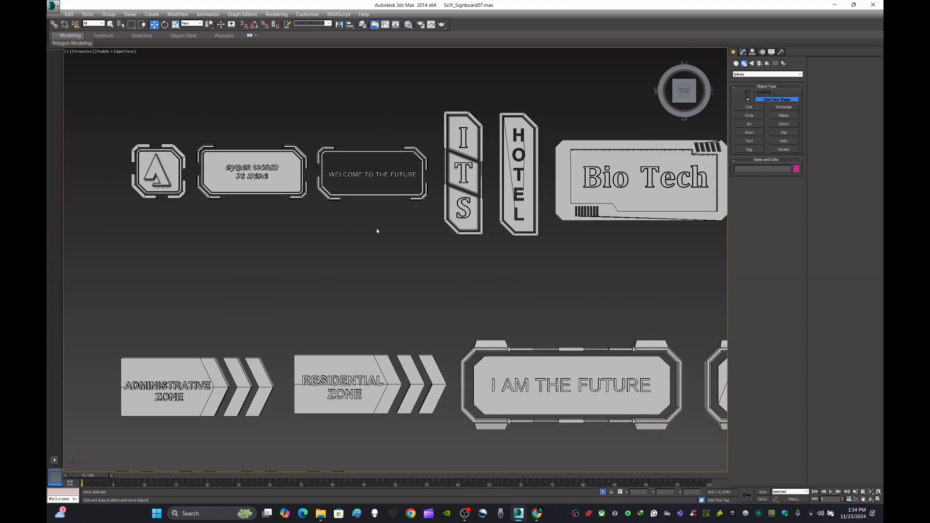
# Examine the second signboard row from above, with close views of the THIS IS MY NEW HOME and CYBER CITY signboards.
pyautogui.moveTo(598, 308); pyautogui.dragTo(707, 109, button='middle')
pyautogui.scroll(3, 374, 299)
pyautogui.scroll(-2, 373, 298)
pyautogui.moveTo(374, 298); pyautogui.dragTo(425, 345, button='middle')
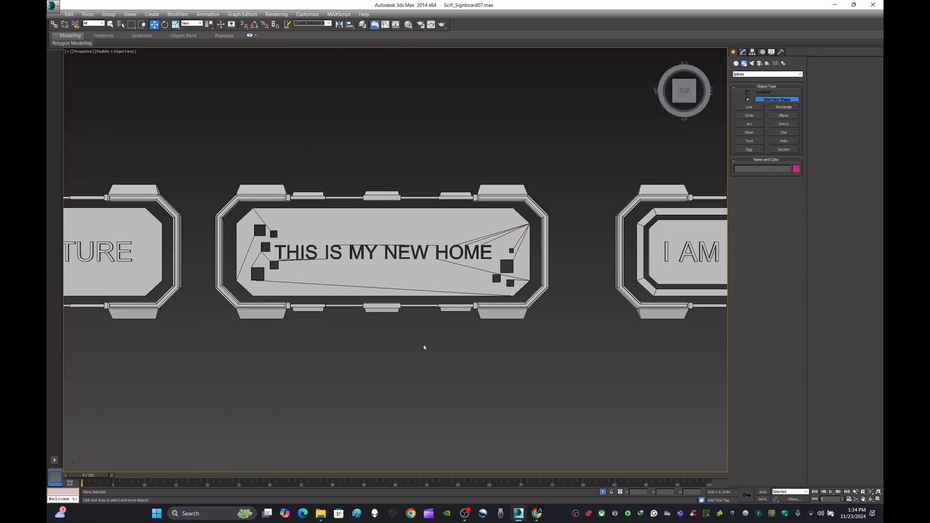
pyautogui.moveTo(523, 364); pyautogui.dragTo(353, 380, button='middle')
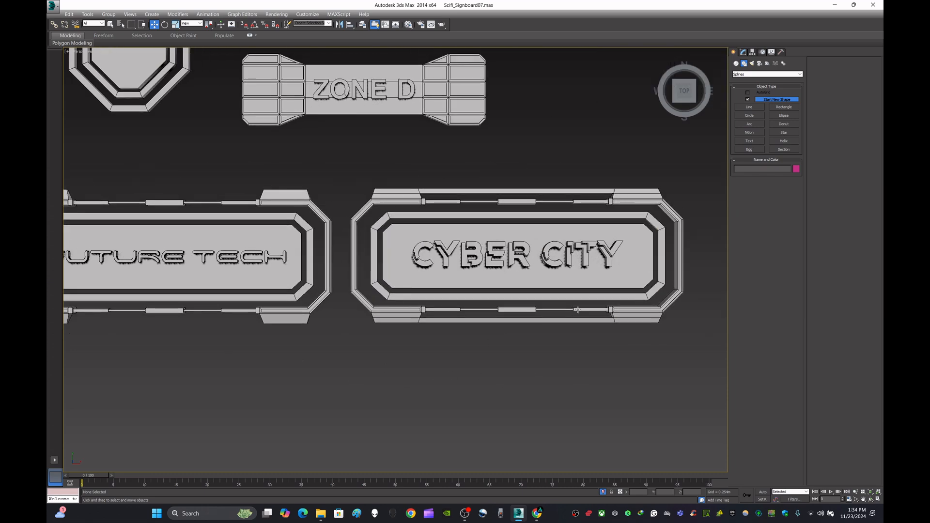
pyautogui.scroll(-3, 568, 318)
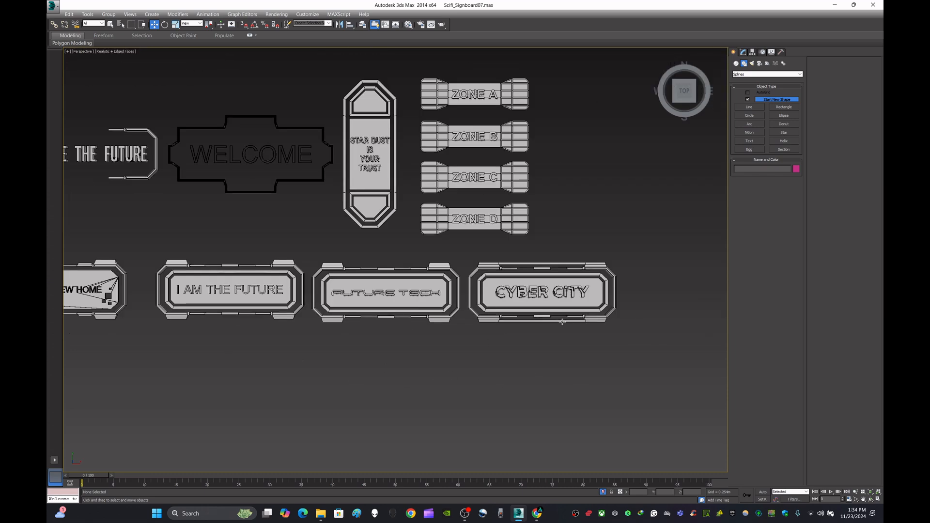
pyautogui.scroll(-2, 564, 320)
pyautogui.scroll(4, 563, 319)
pyautogui.scroll(3, 562, 319)
pyautogui.scroll(-2, 555, 322)
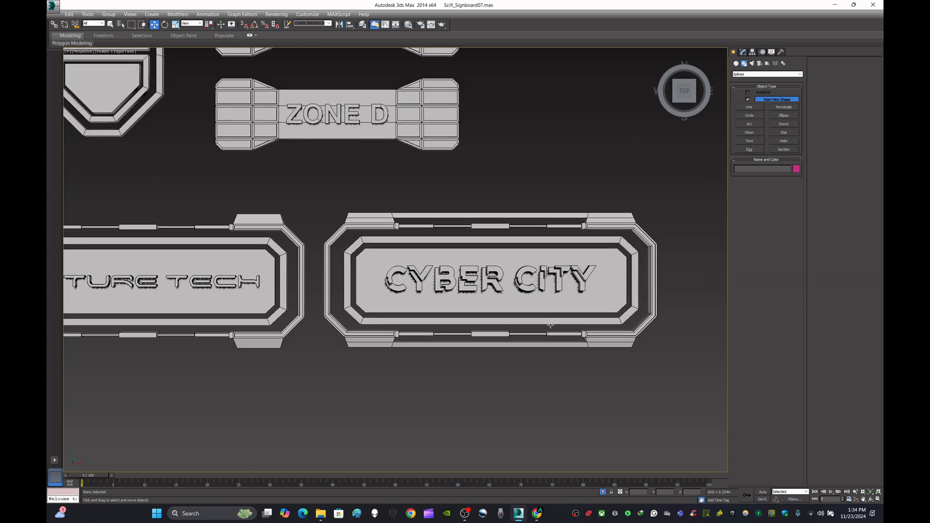
# Show the whole set in the four-viewport layout and check the signboard materials in the Material Editor, selecting the first sample slot.
pyautogui.scroll(-5, 551, 325)
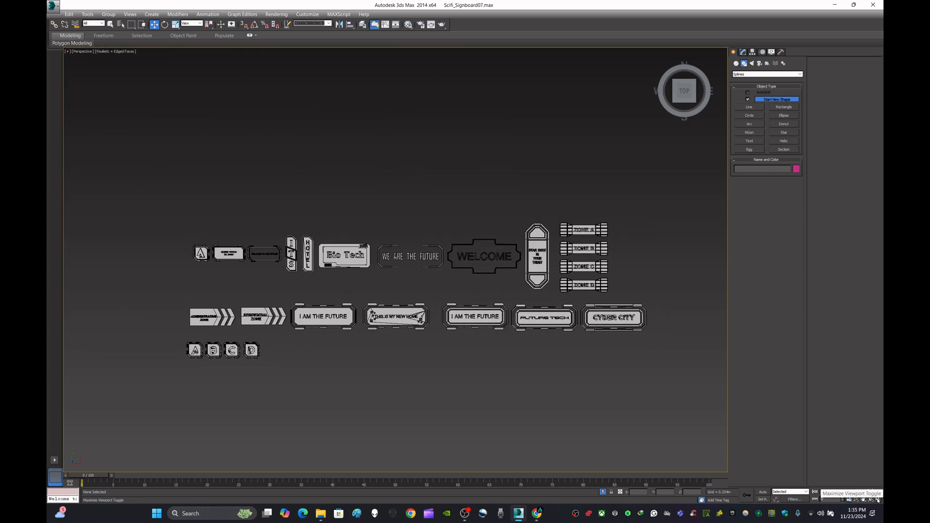
pyautogui.hotkey('alt', 'w')
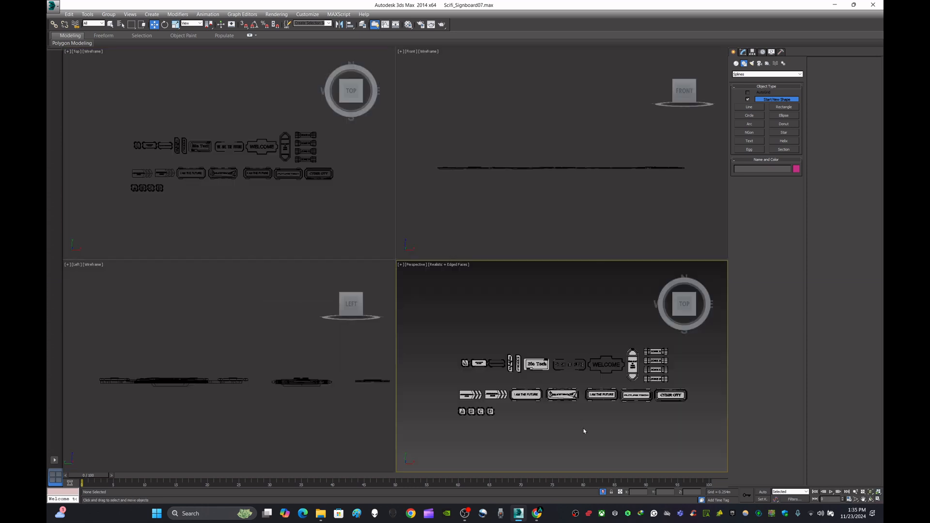
pyautogui.press('m')
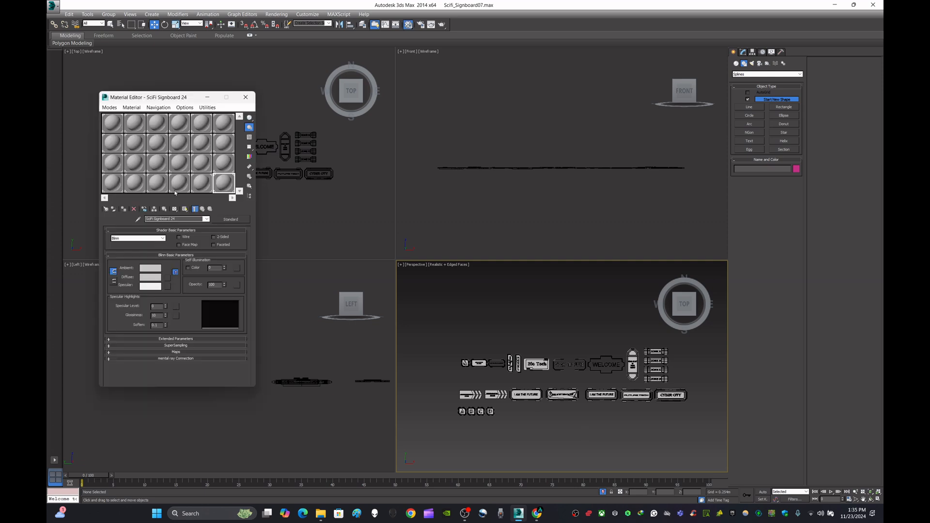
pyautogui.click(114, 124)
pyautogui.press('m')
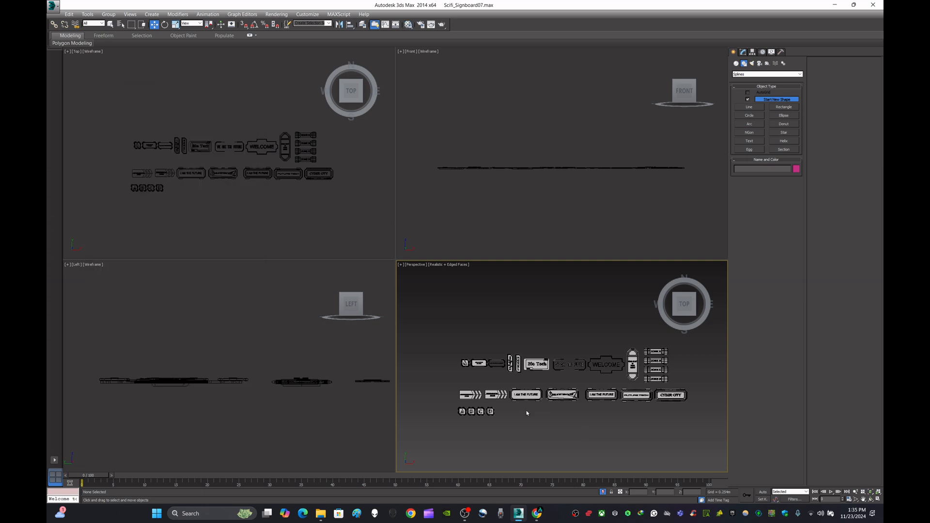